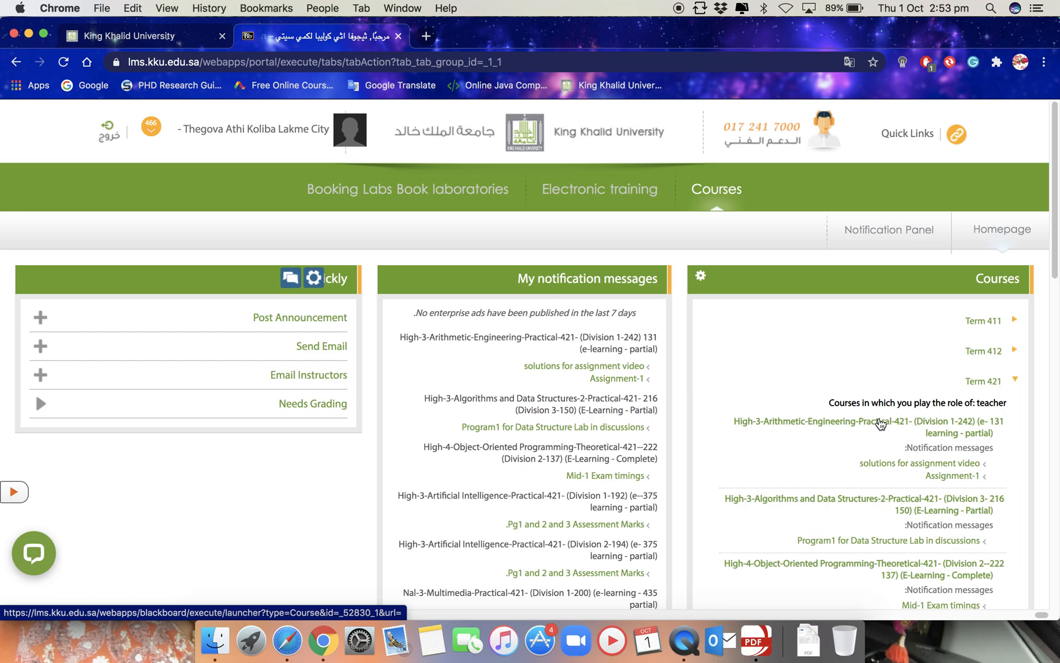
- Open the Tests, Surveys, and Pools tools of the High-3-Arithmetic-Engineering-Practical-421 (Division 1-242) course
click(880, 423)
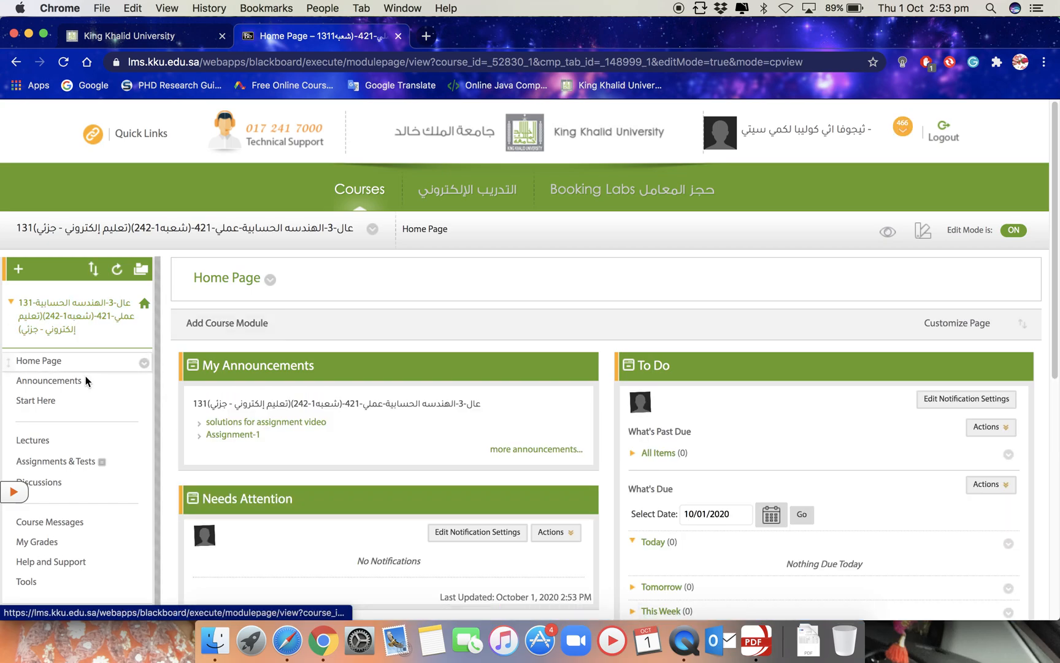
scroll(88, 375, down, 7)
click(57, 260)
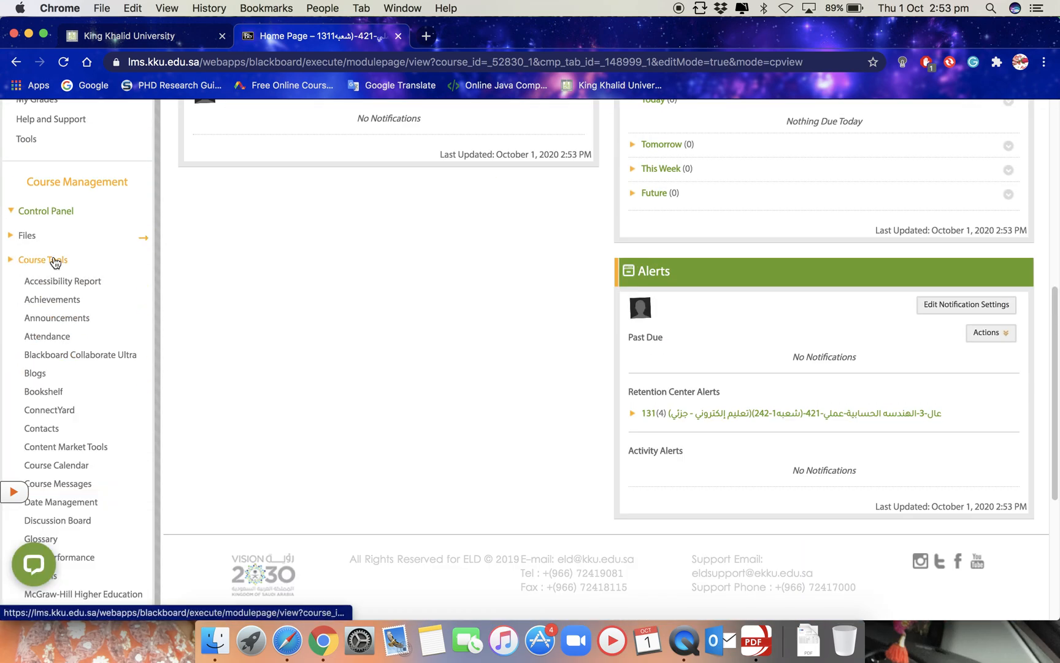
scroll(72, 356, up, 8)
scroll(72, 368, down, 15)
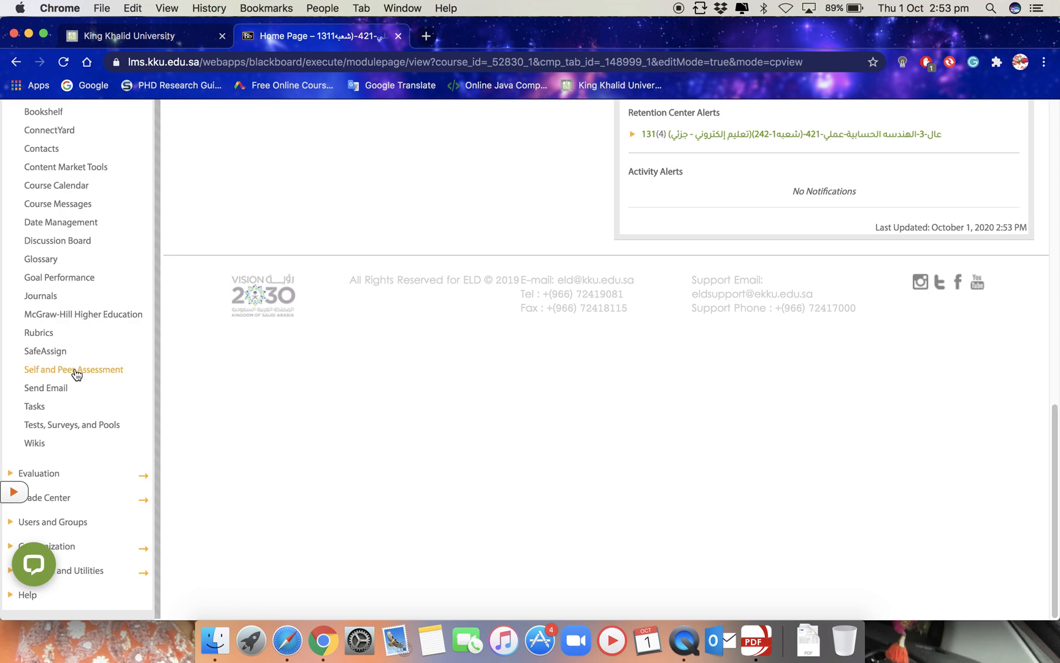
click(72, 425)
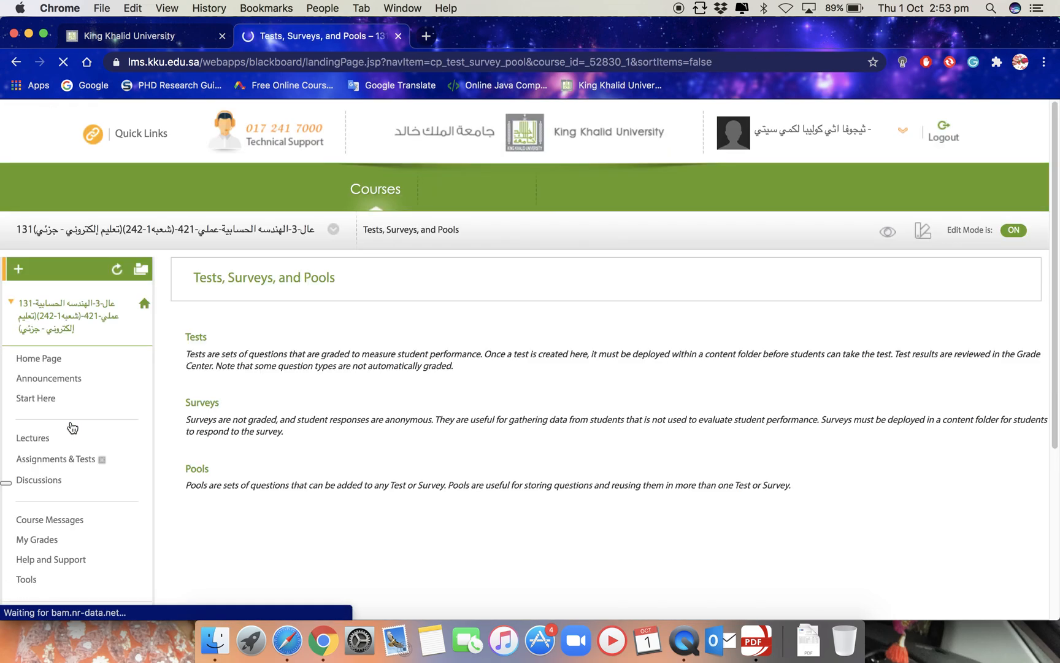
- Review the course's question pools against the MID-1 exam plan in PDF Reader Pro, and return to Chrome
click(197, 468)
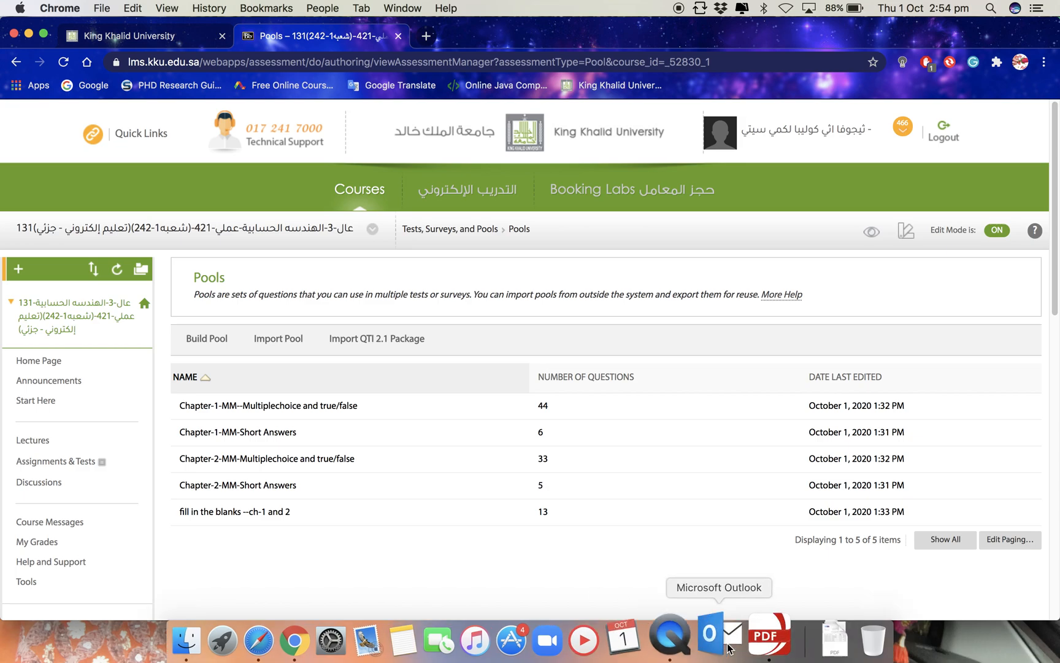
click(759, 641)
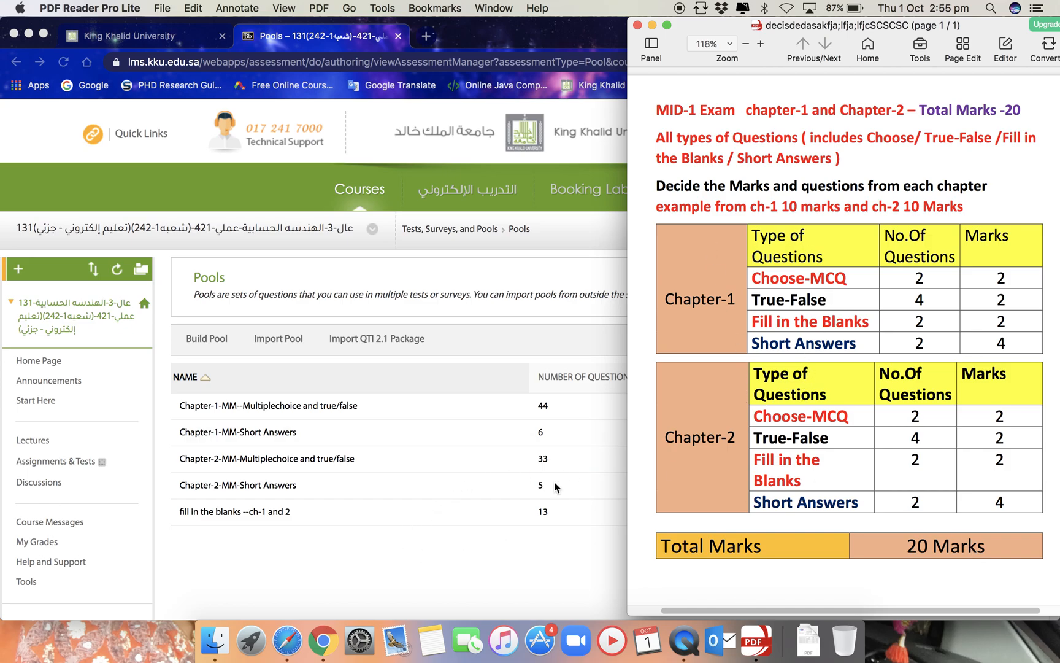
click(414, 547)
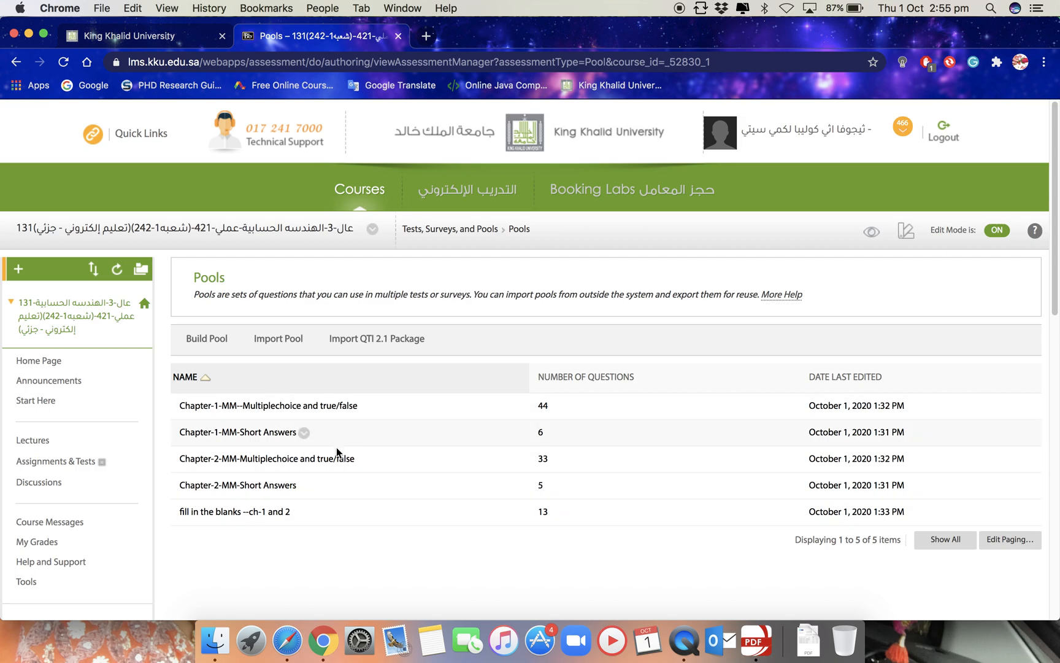
- Go back to Tests, Surveys, and Pools and open the course's list of tests
scroll(340, 485, down, 3)
scroll(341, 458, down, 3)
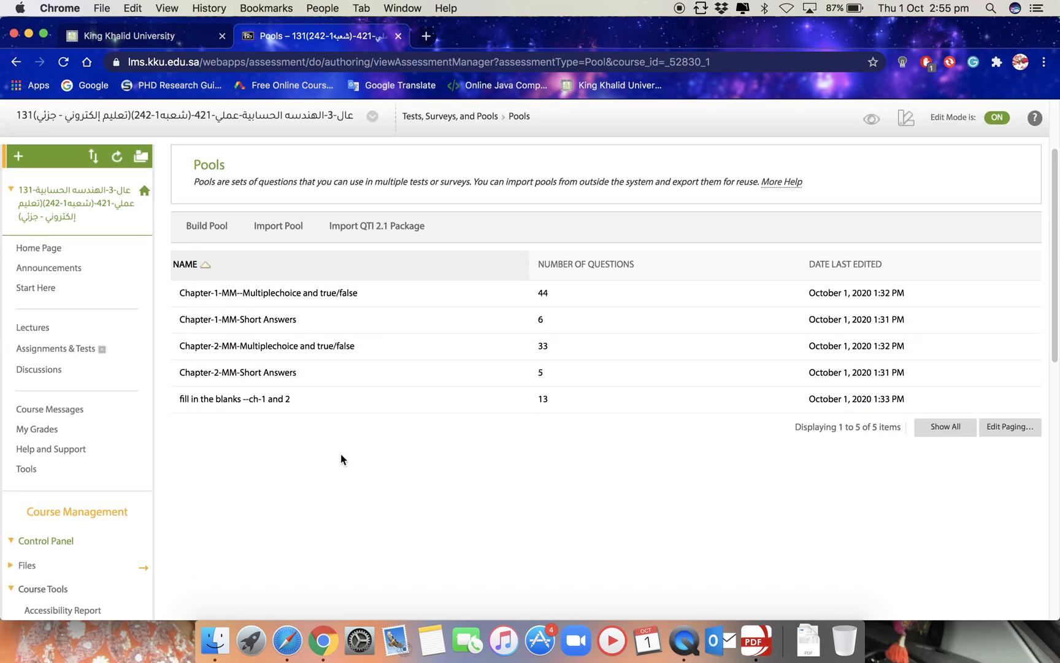
scroll(340, 457, down, 10)
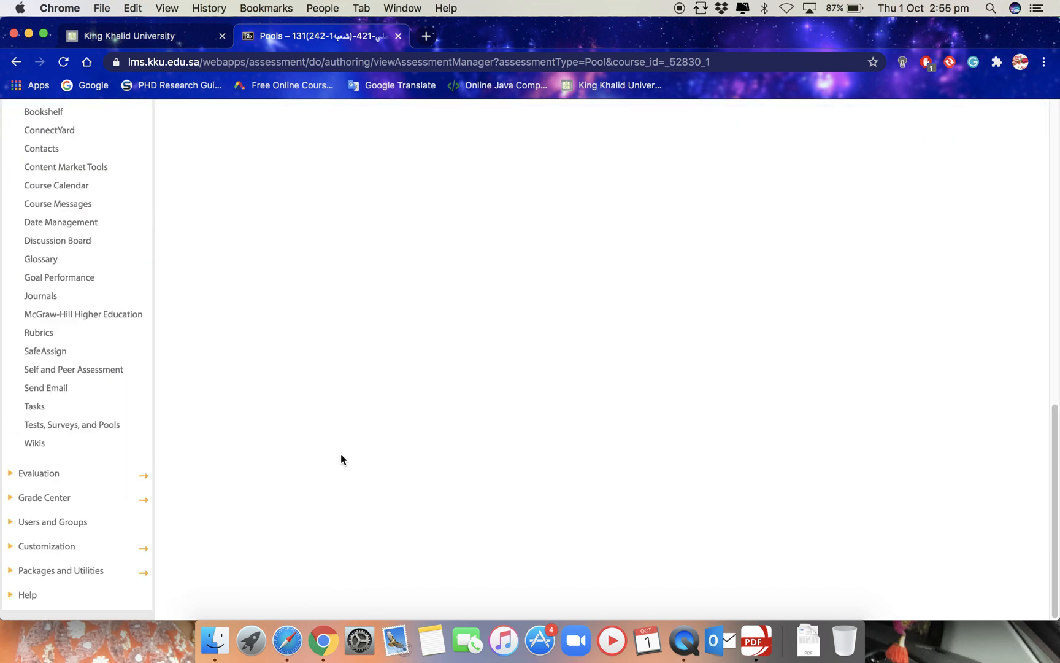
click(89, 428)
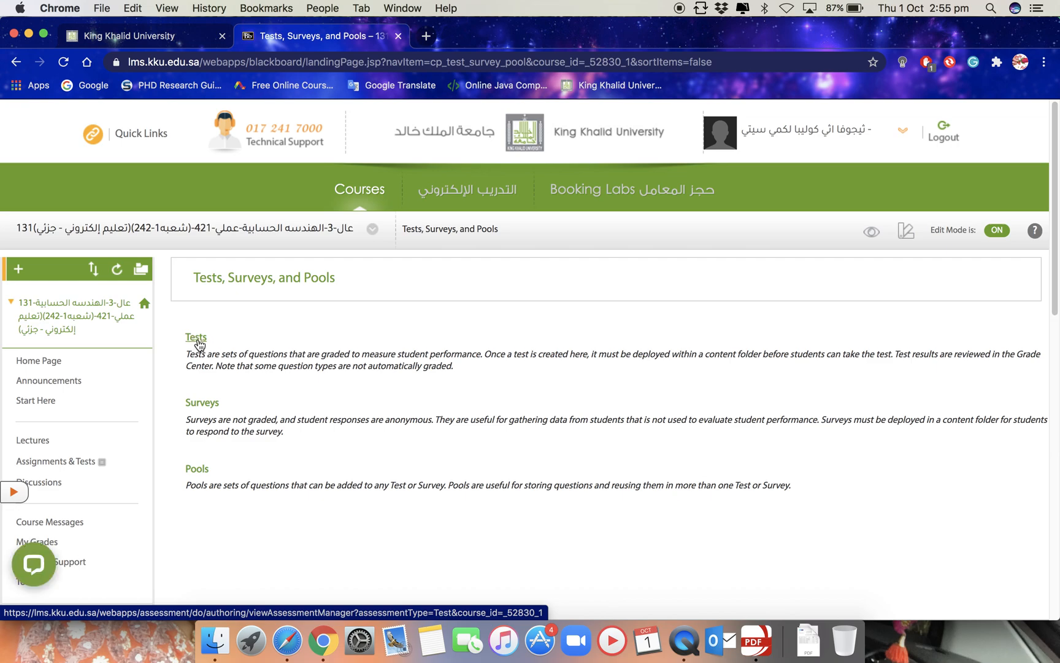
click(197, 338)
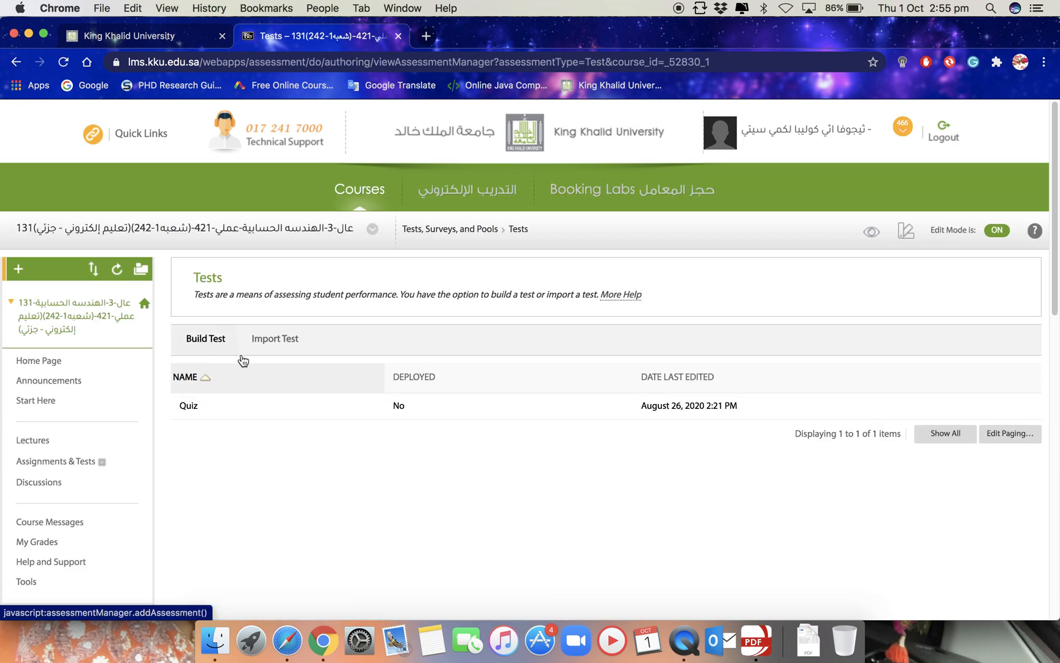
- Build a new test named MID-Exam-1 with the description left empty
click(209, 341)
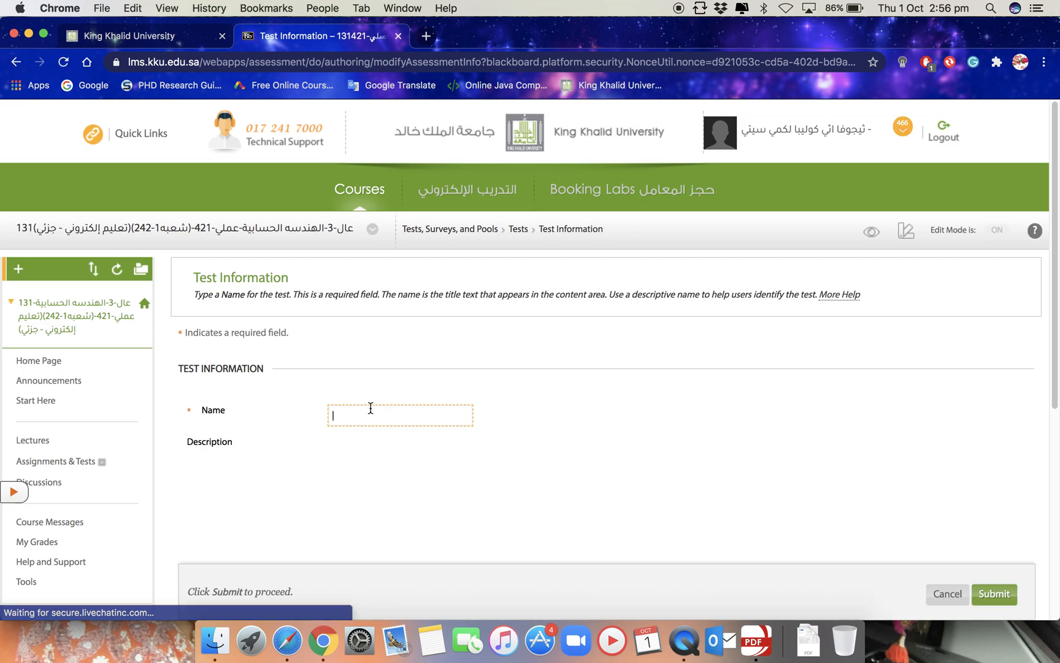
text(MID-Exam-1)
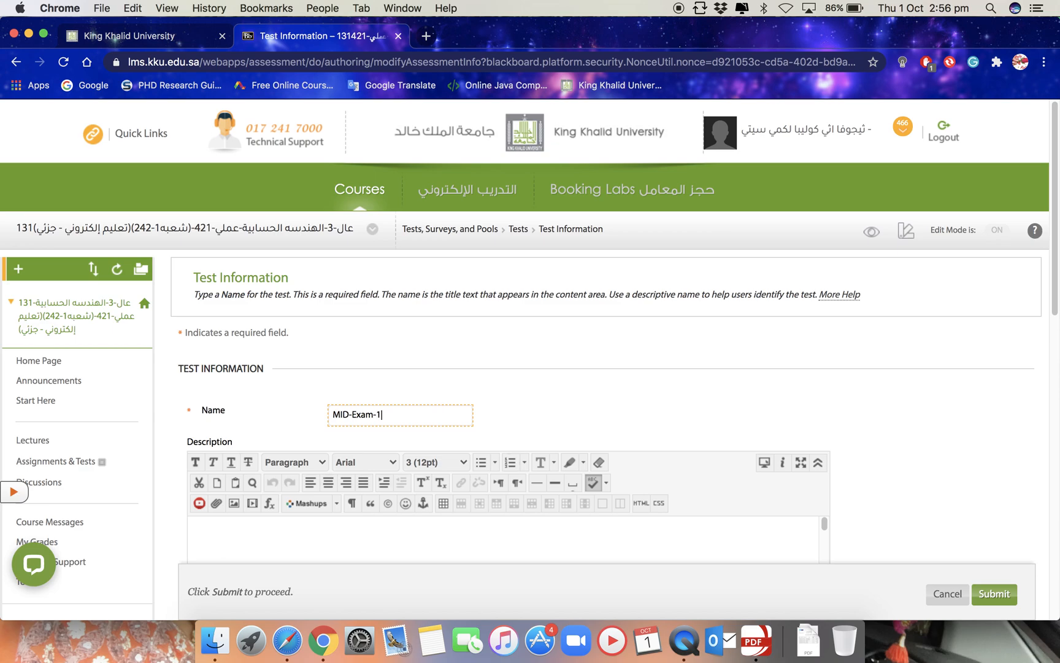
click(636, 399)
scroll(658, 428, down, 3)
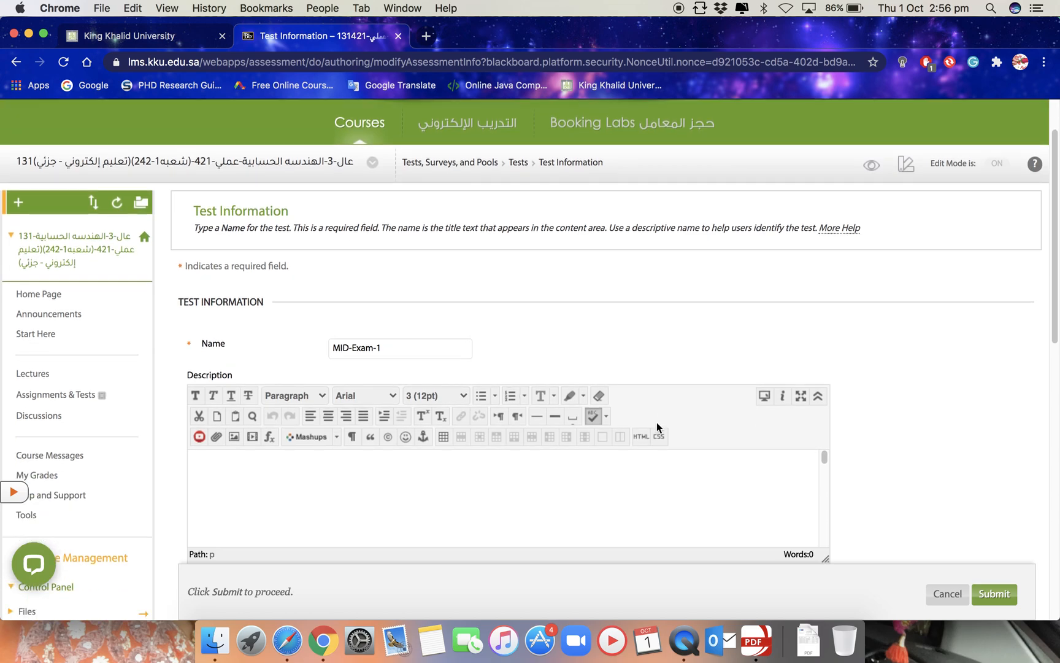
click(216, 432)
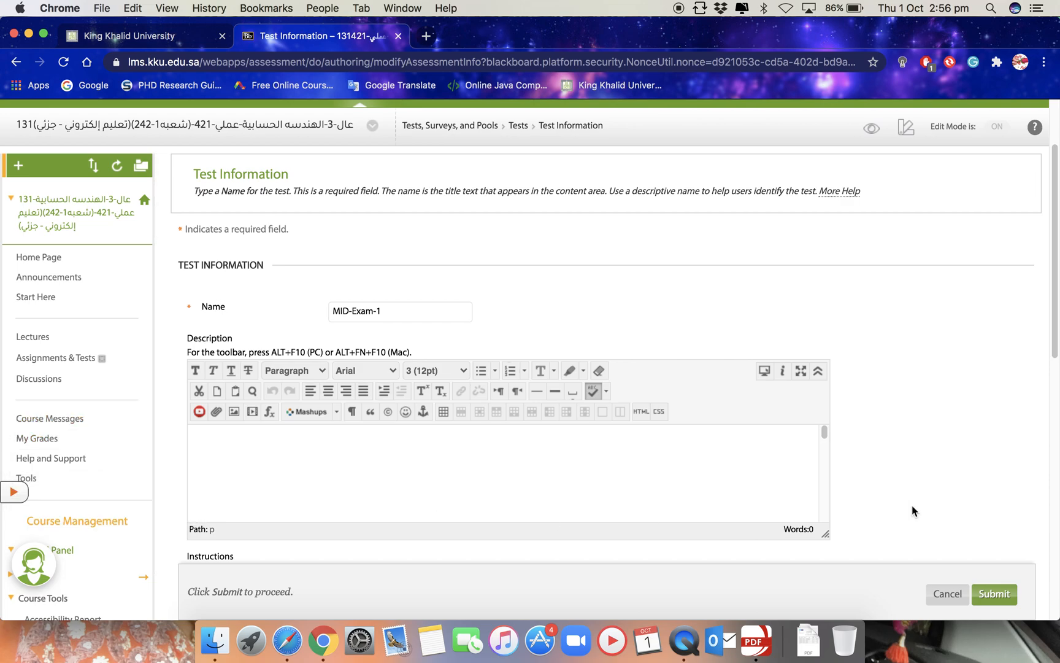
click(994, 594)
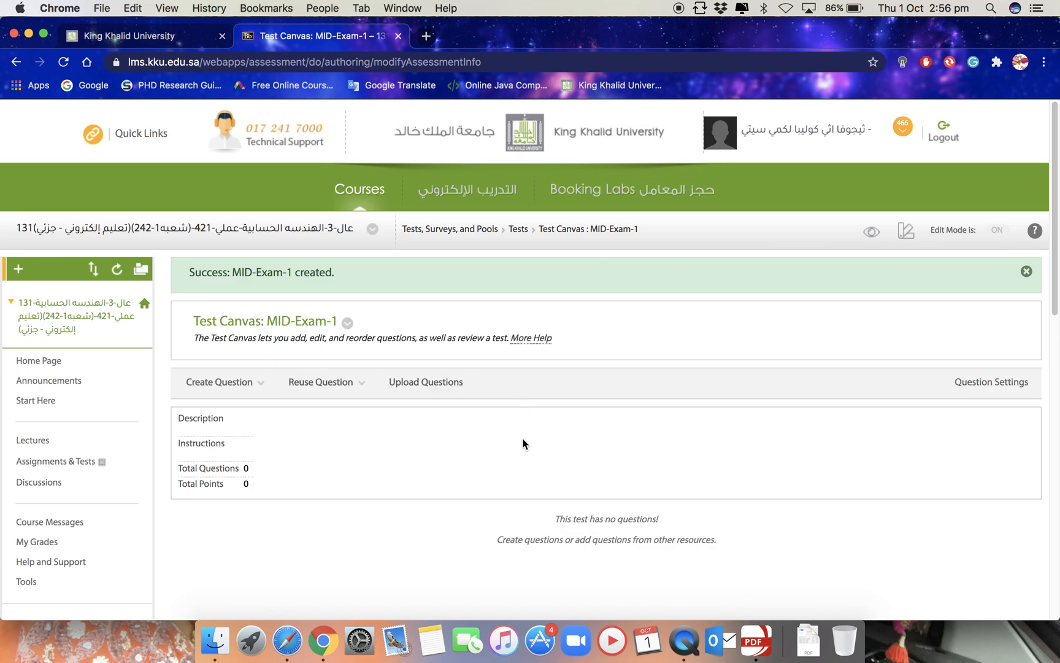
- Check the exam plan's question types and marks per chapter in PDF Reader Pro, and return to the test canvas in Chrome
scroll(601, 424, down, 1)
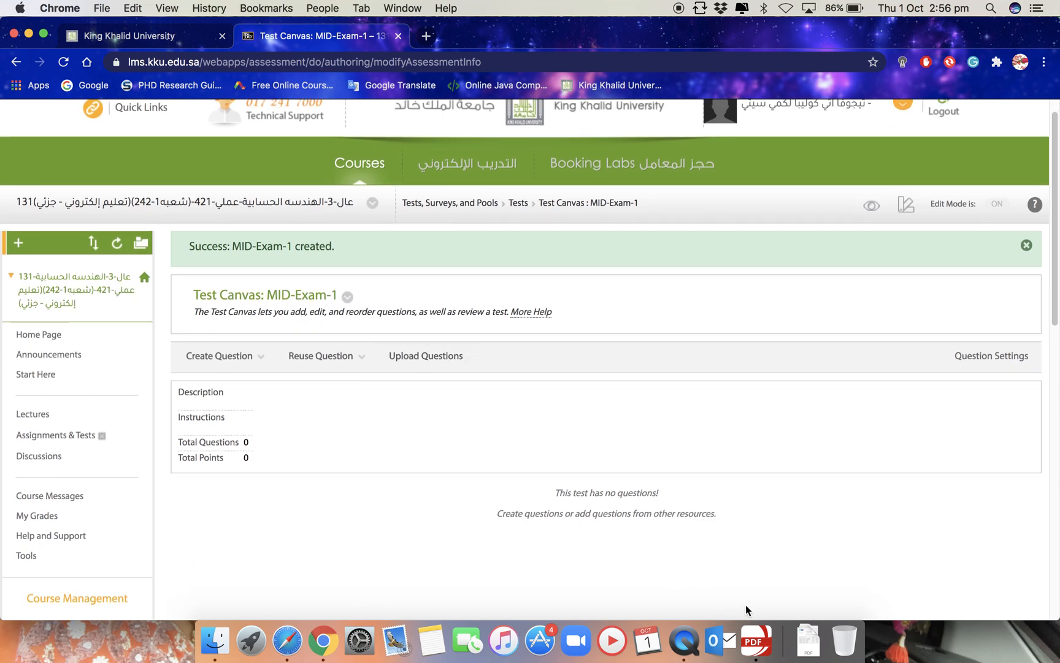
click(755, 641)
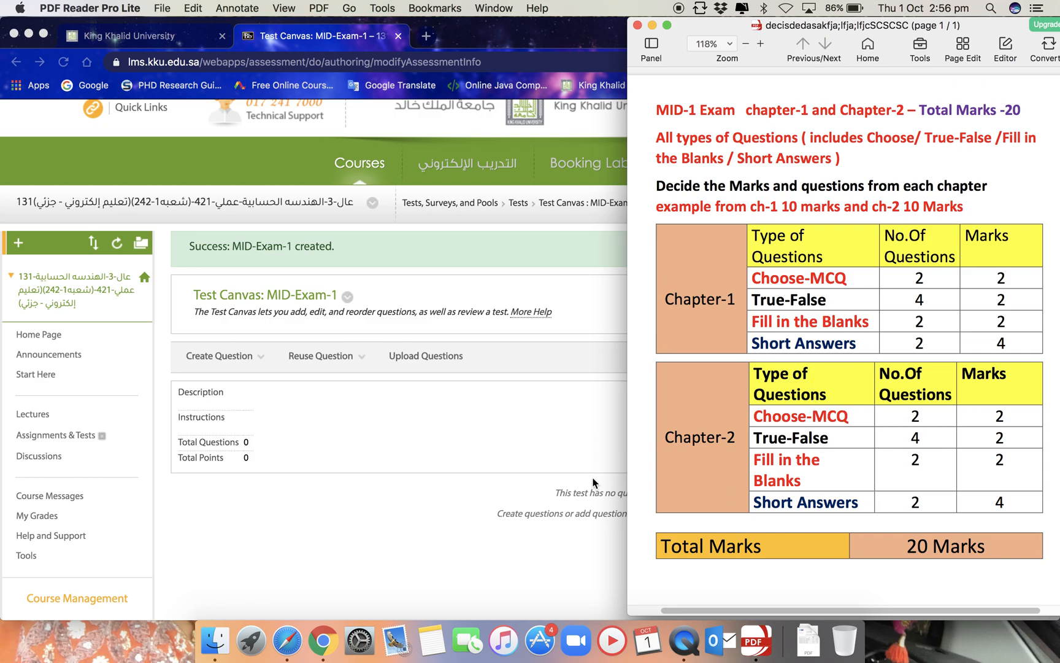
click(435, 493)
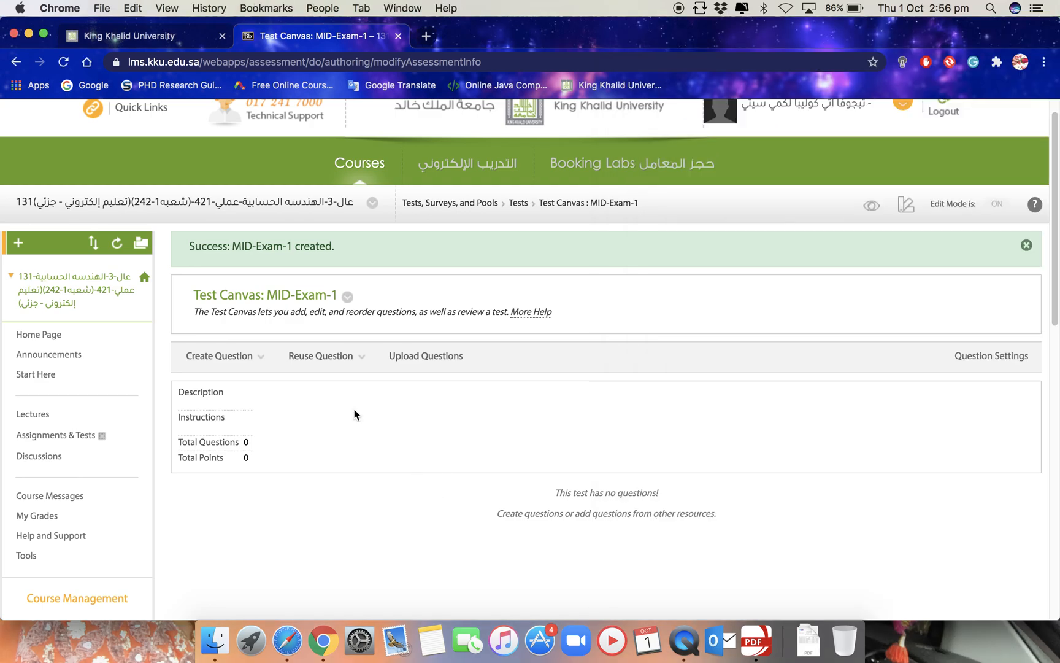
- Add a random block of Multiple Choice questions from the Chapter-1-MM--Multiplechoice and true/false pool to the test
click(318, 362)
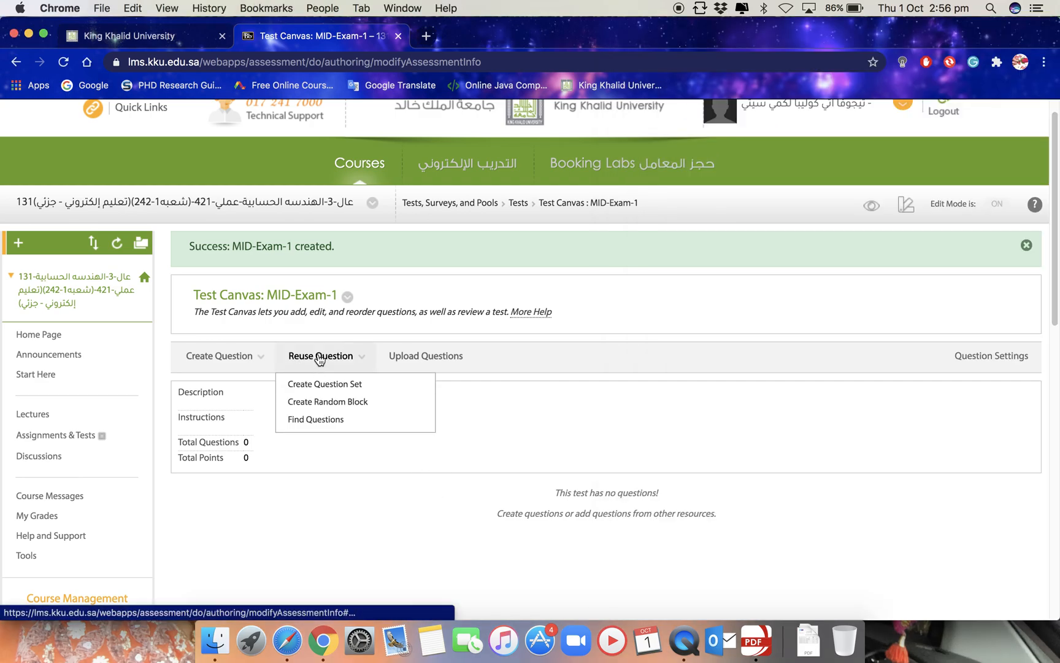
click(327, 402)
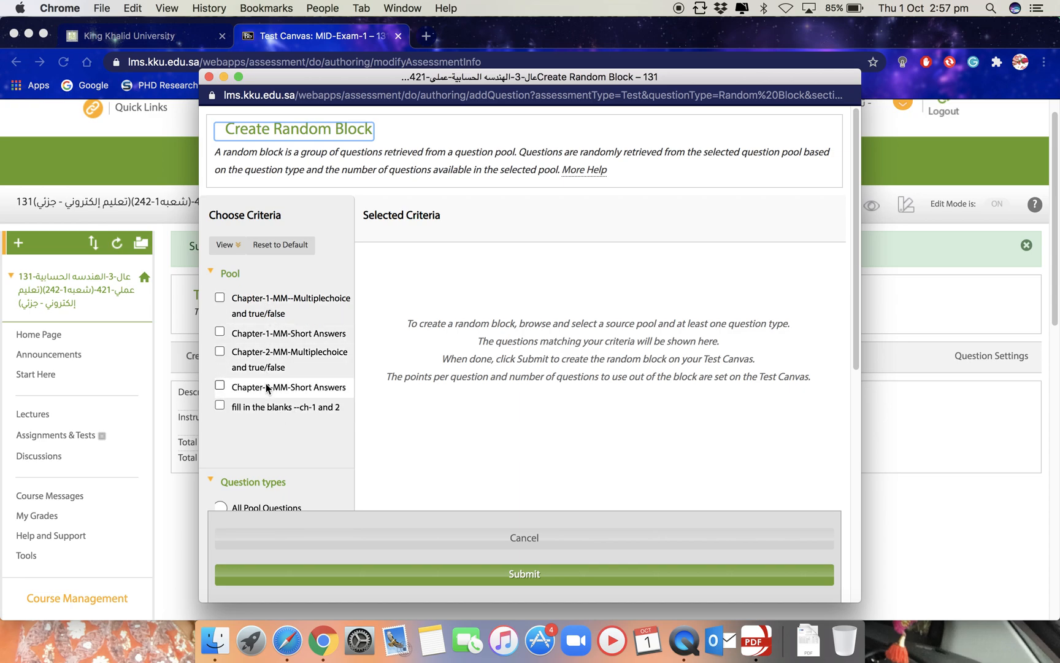
click(220, 299)
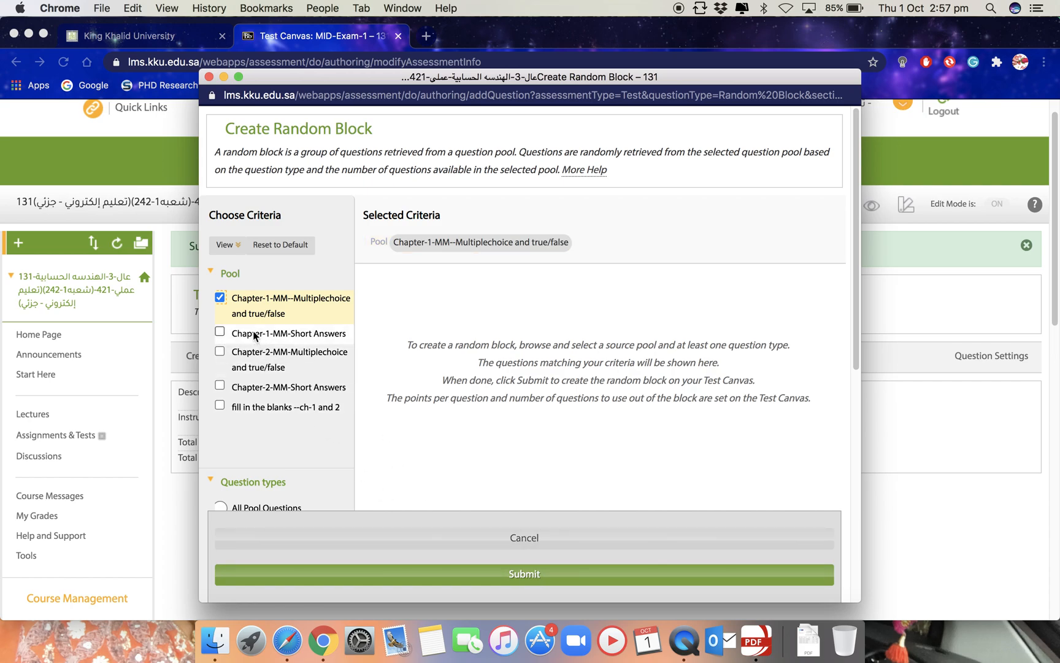
scroll(279, 403, down, 3)
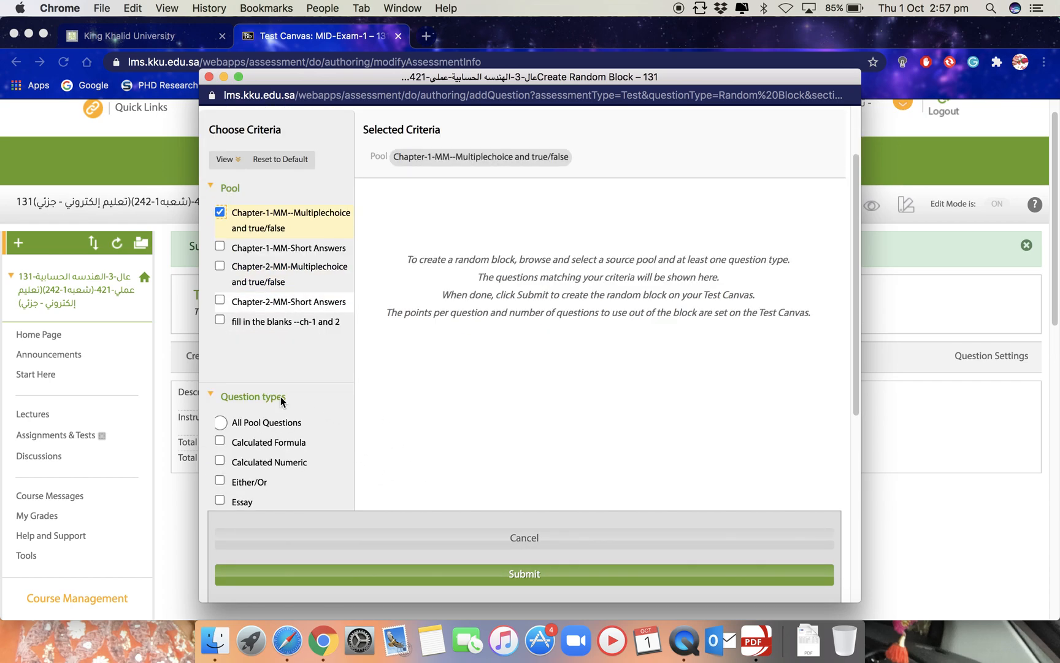
scroll(288, 416, down, 4)
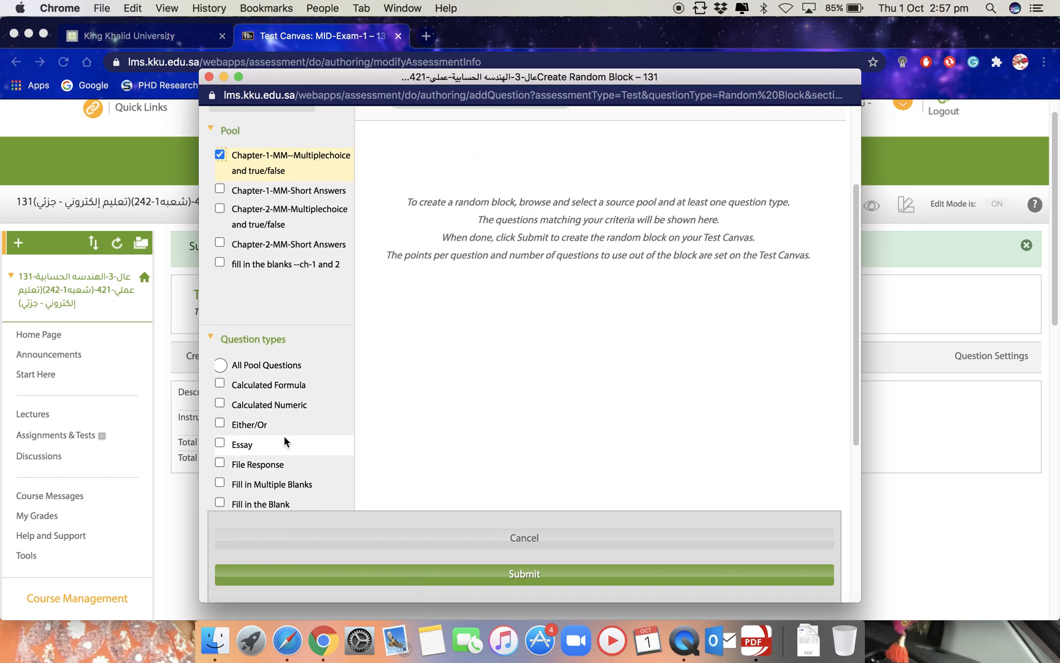
scroll(284, 443, down, 4)
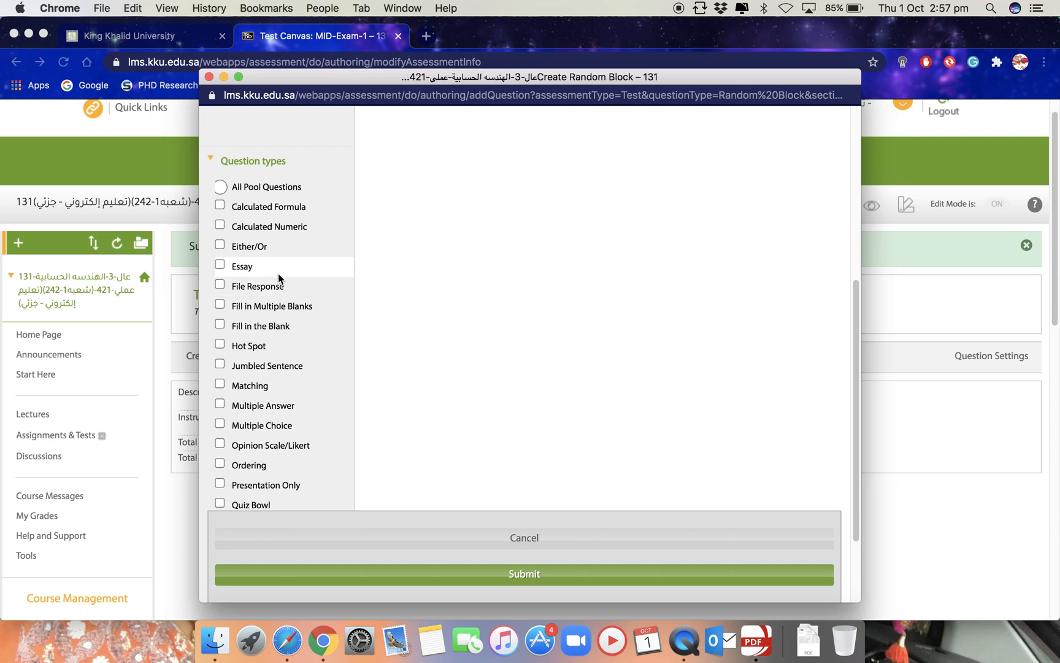
scroll(279, 417, down, 1)
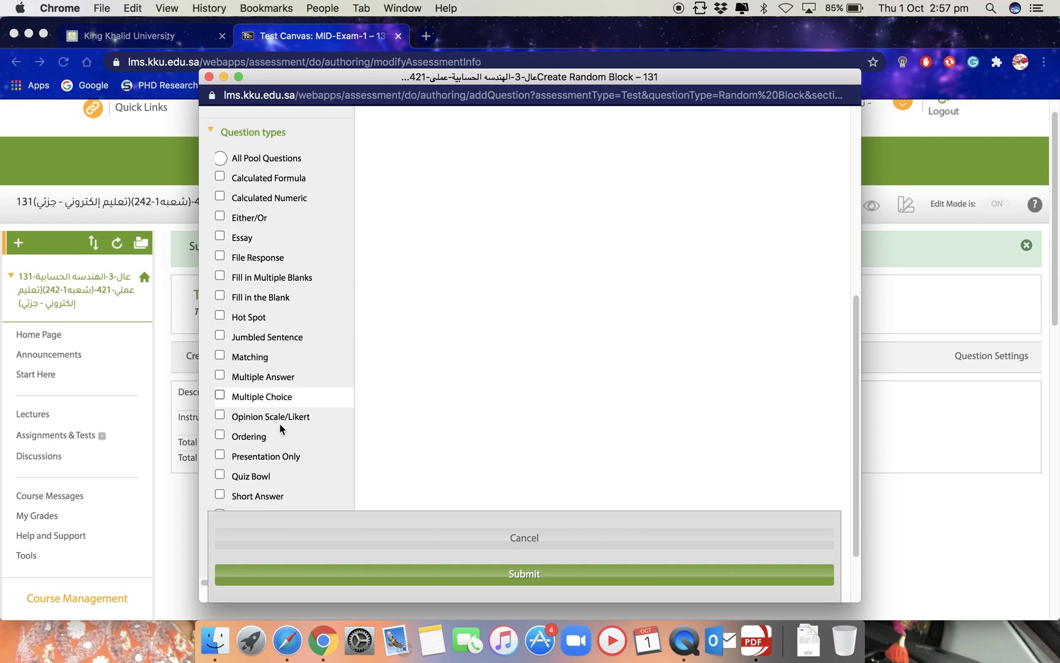
click(220, 395)
click(539, 578)
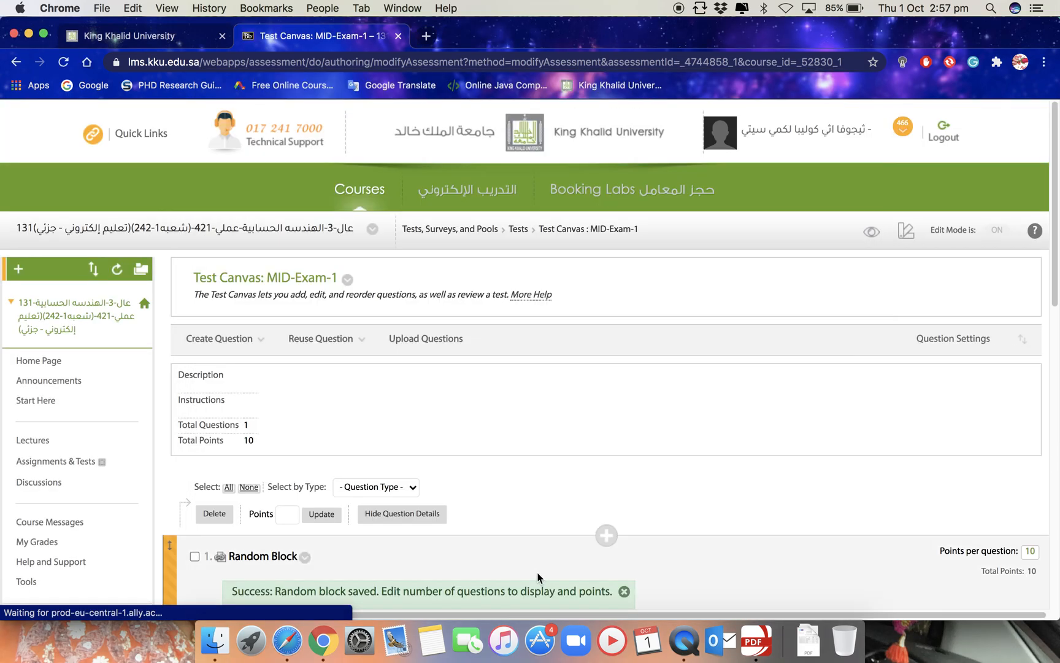
- Set the Multiple Choice random block to display 2 questions at 1 point per question
scroll(612, 464, down, 1)
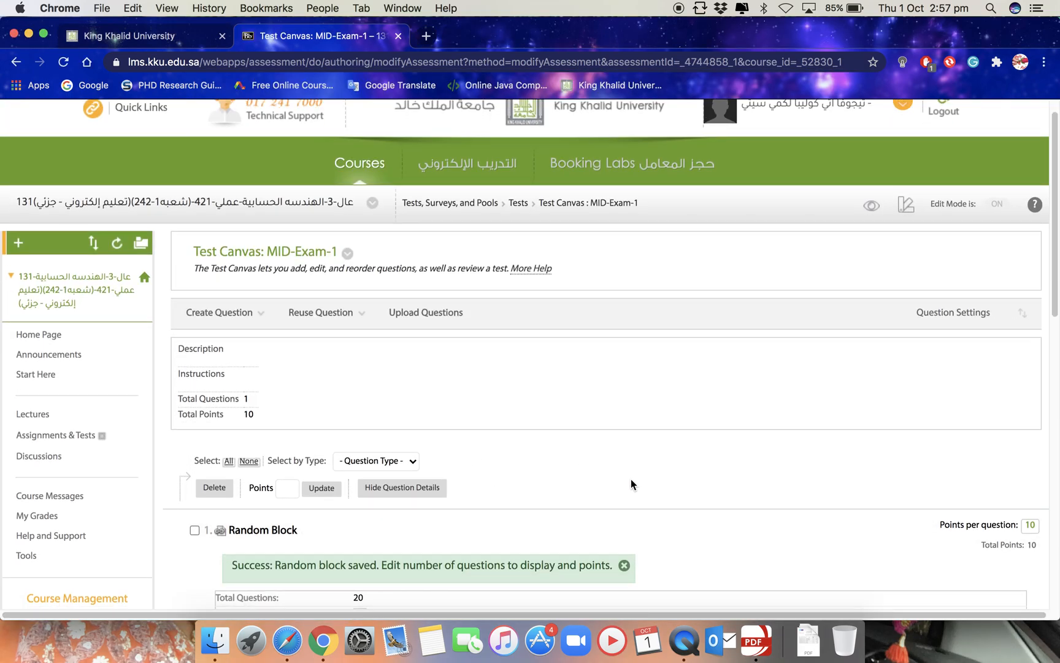
scroll(632, 485, down, 5)
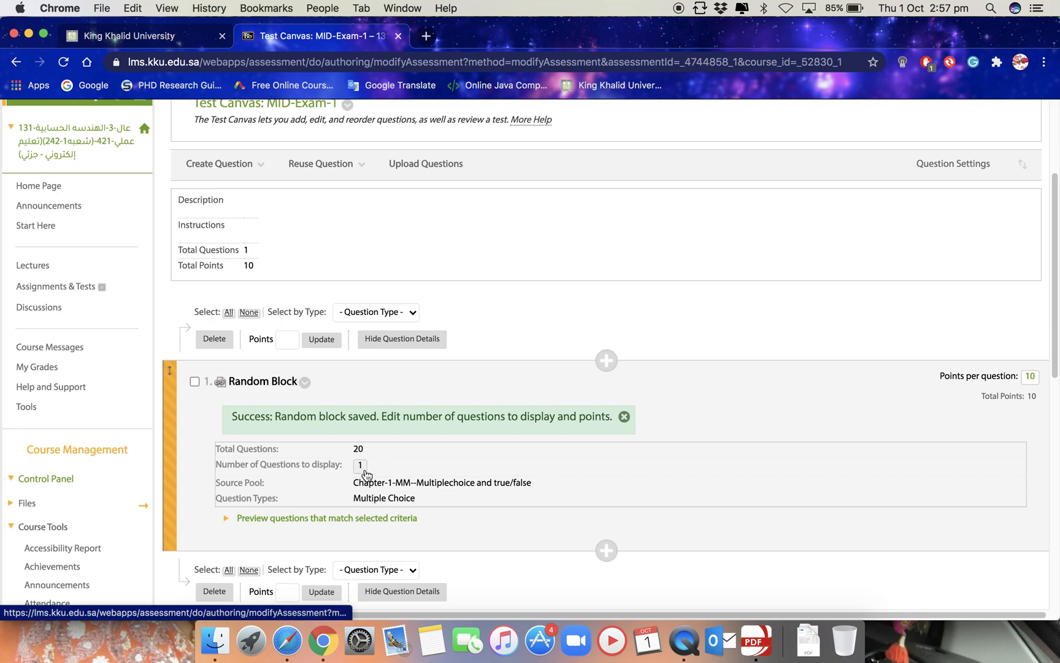
click(365, 467)
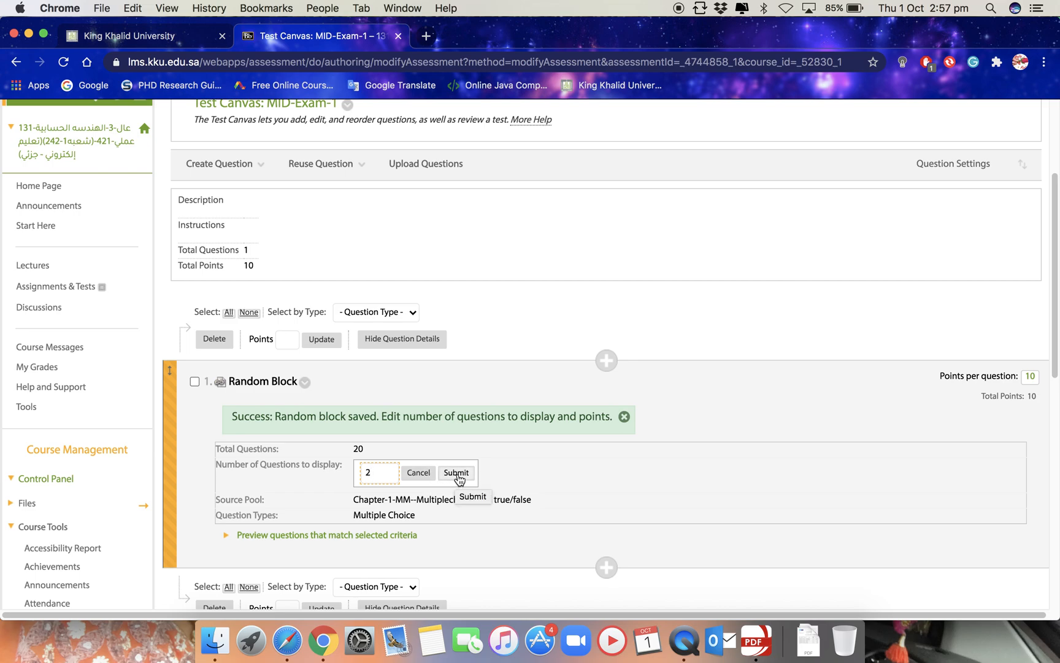
click(457, 473)
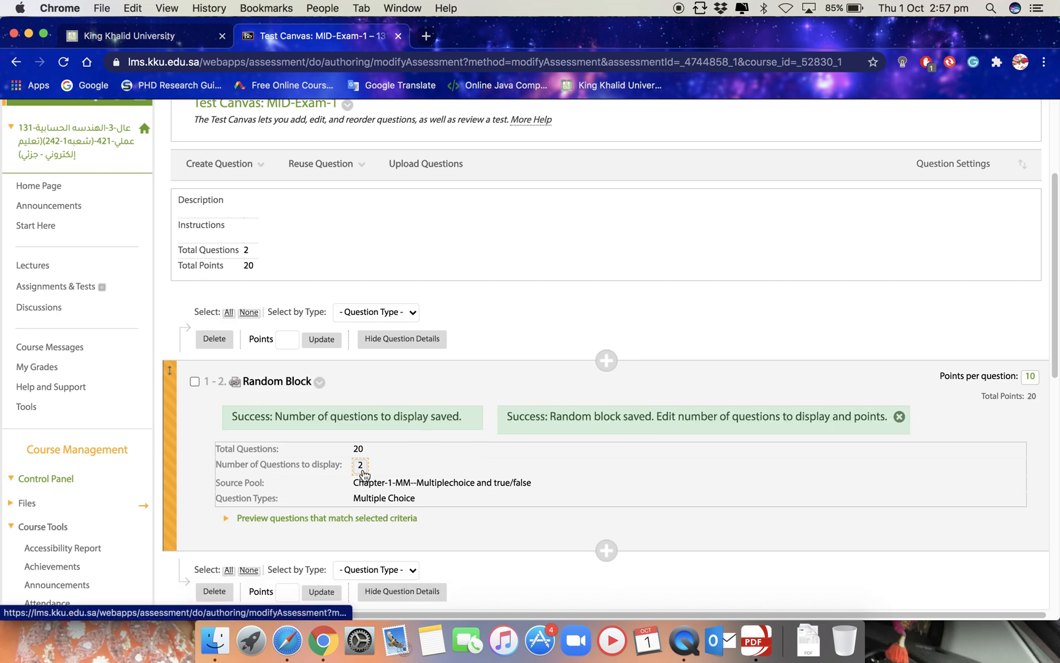
click(1034, 378)
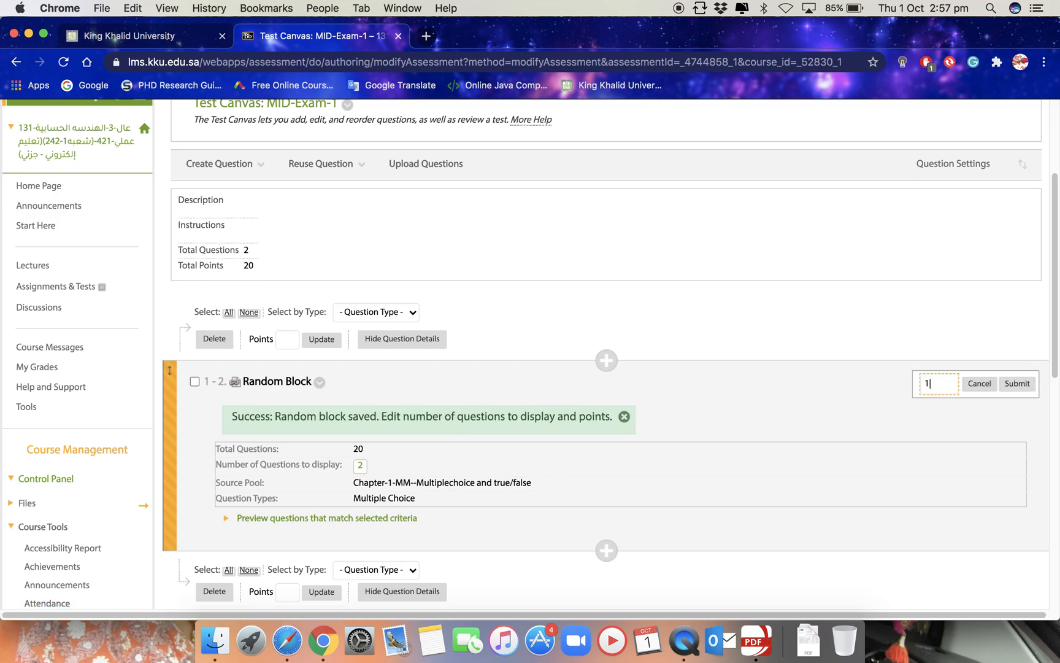
click(1018, 383)
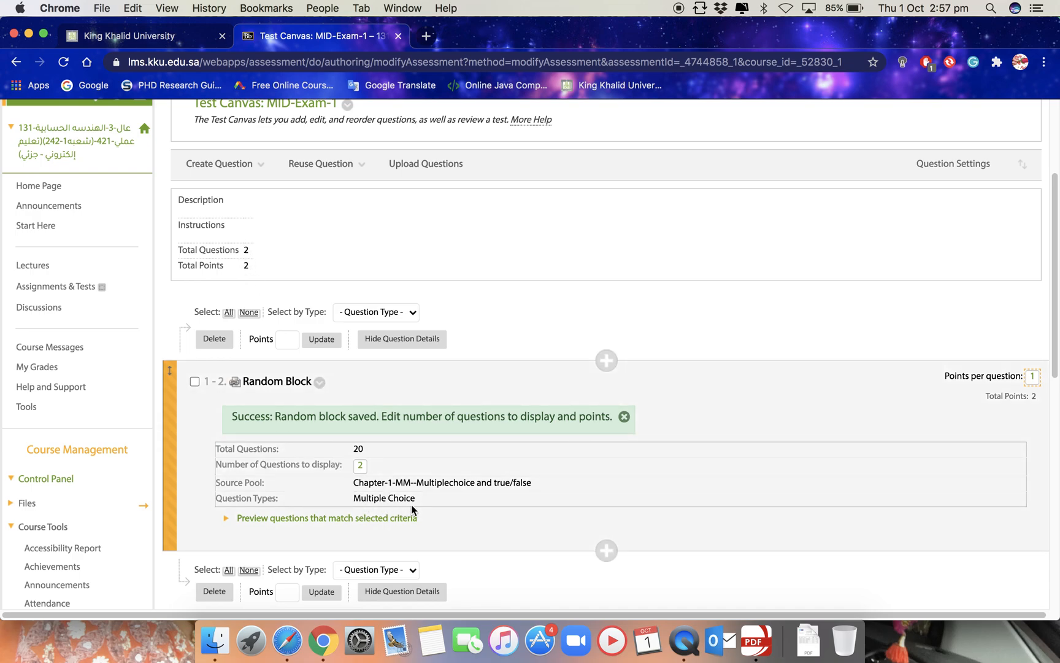
- Add a random block of True/False questions from the Chapter-1-MM--Multiplechoice and true/false pool to the test
click(335, 163)
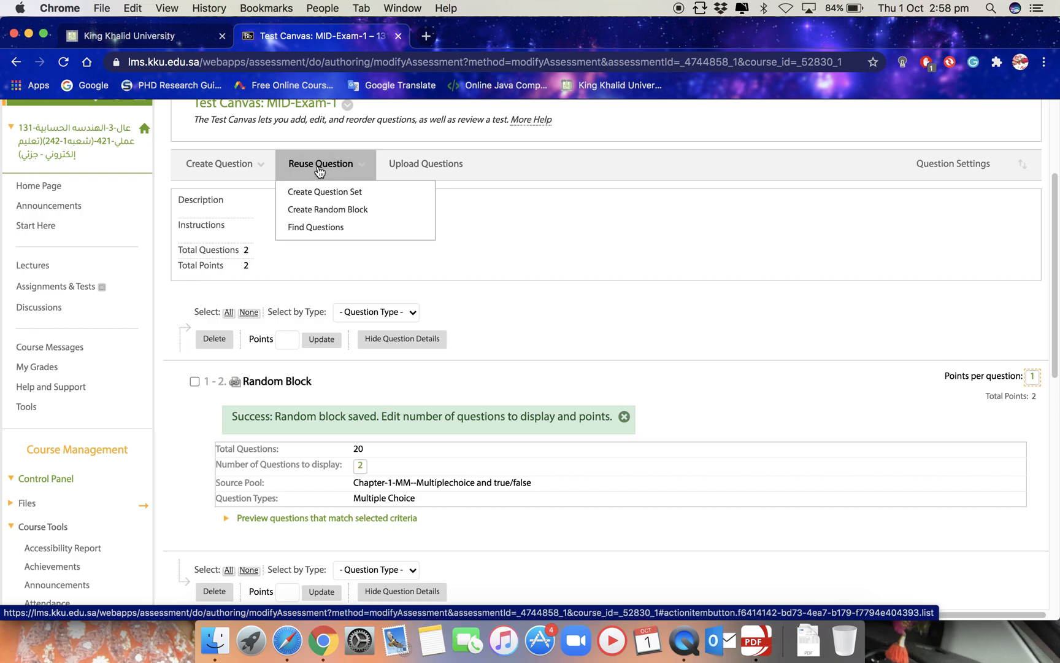
click(319, 210)
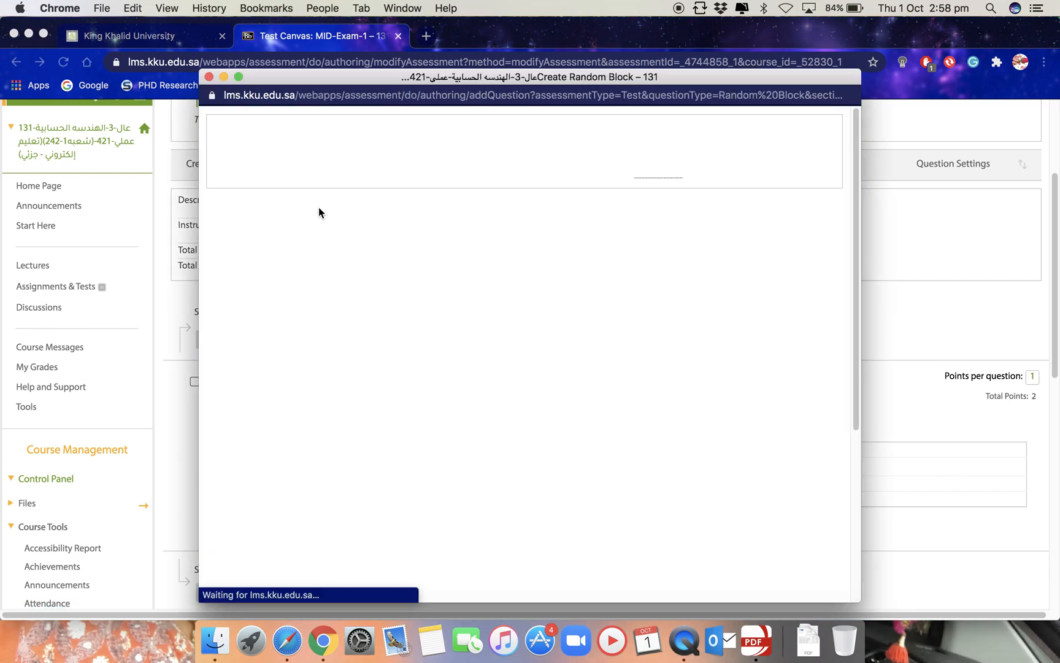
click(221, 299)
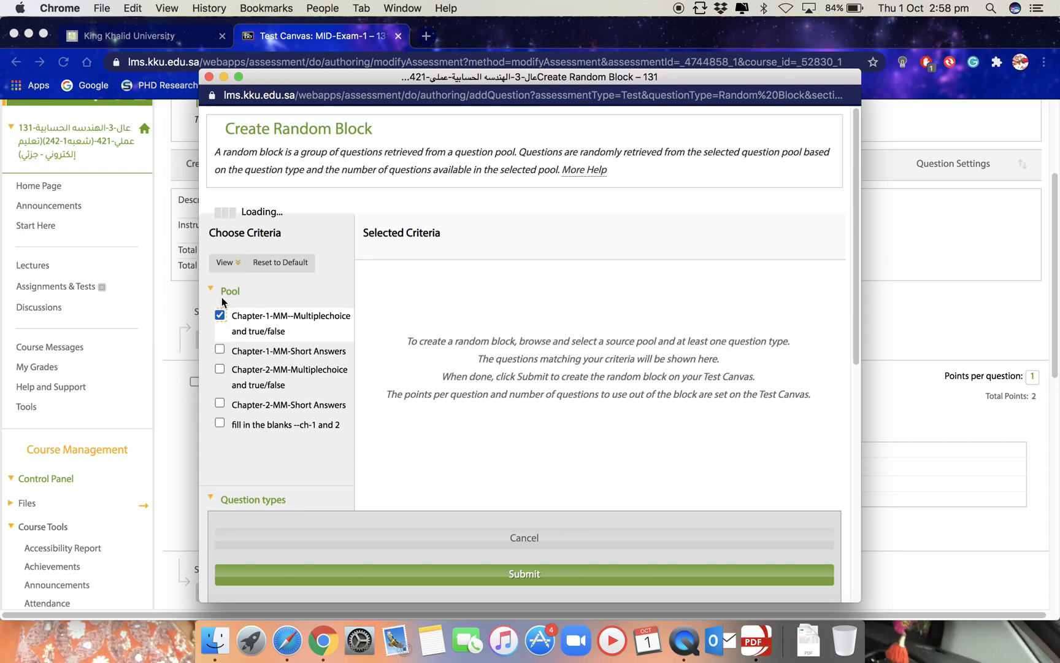
scroll(258, 350, down, 5)
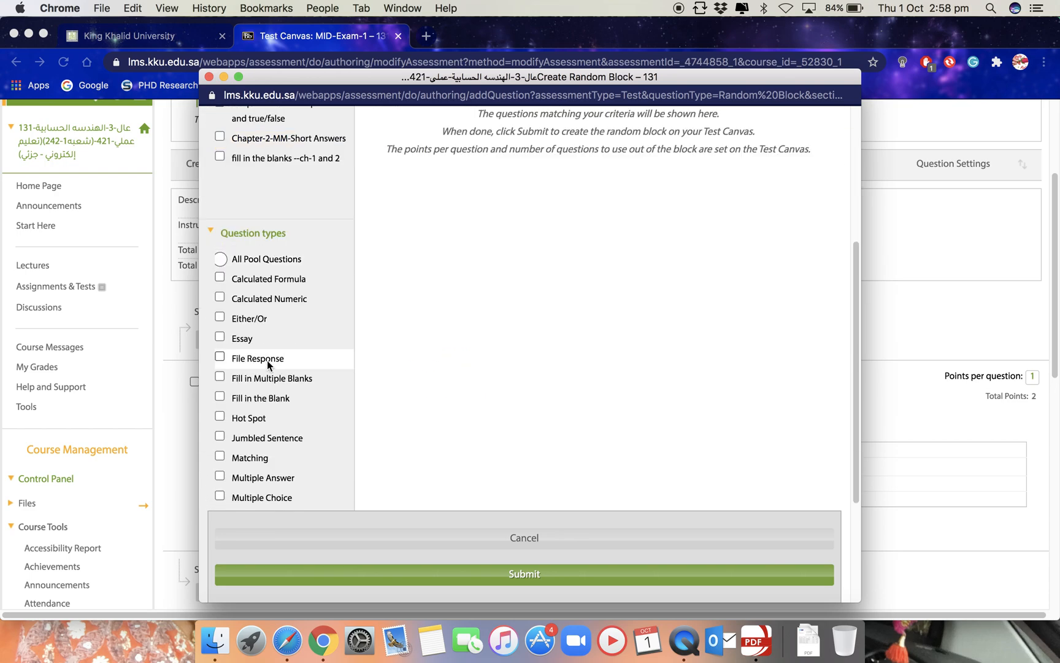
scroll(279, 402, down, 3)
click(220, 434)
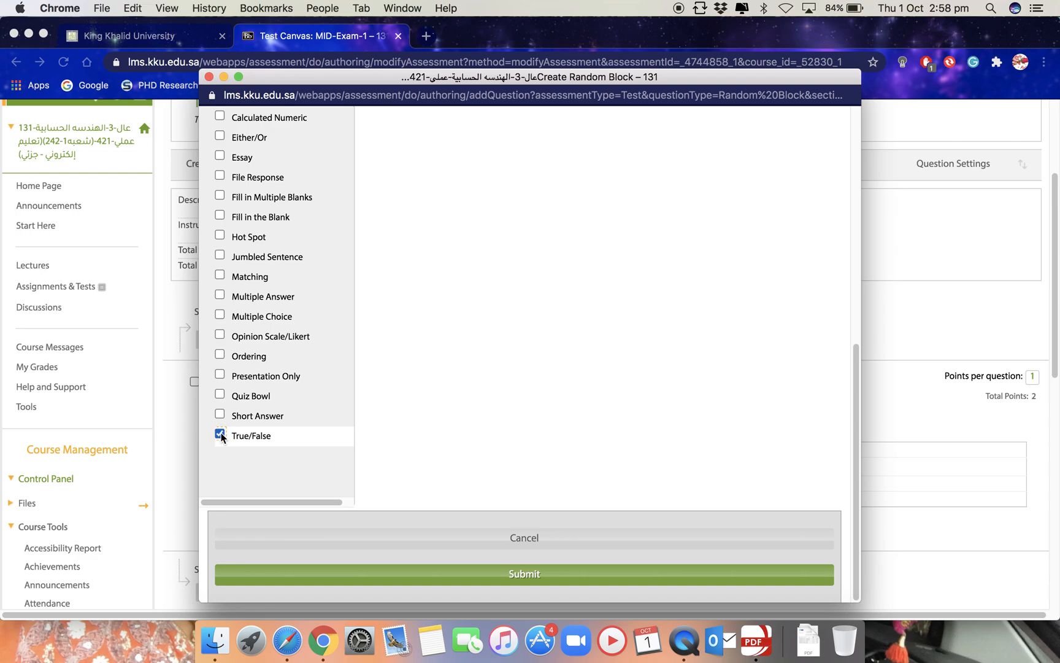
click(534, 579)
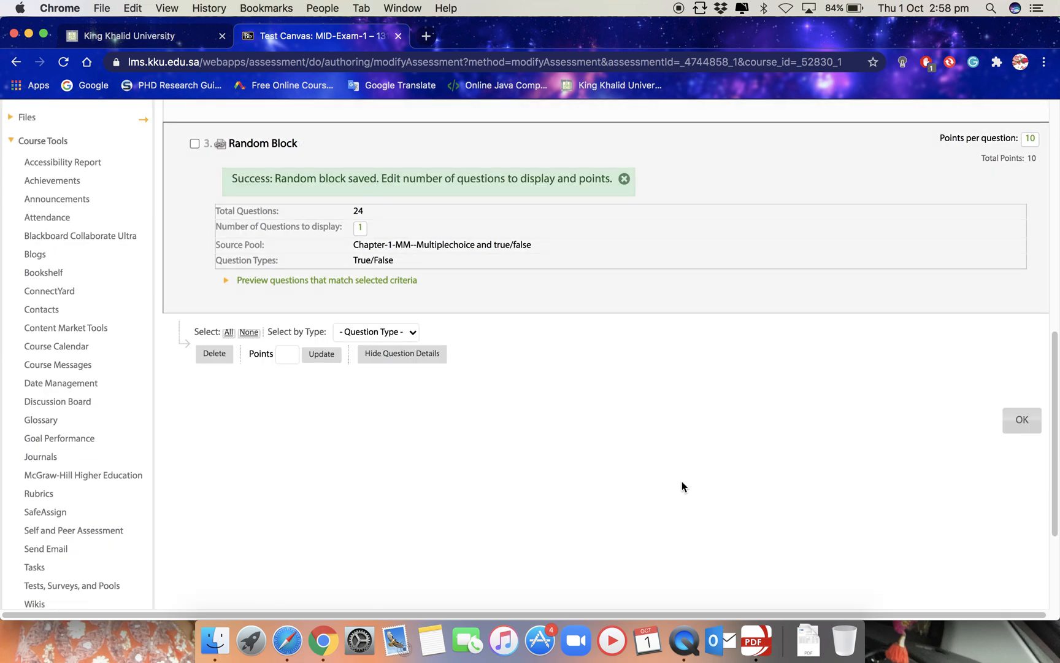
- Set the True/False random block to display 4 questions at 0.5 points per question
click(361, 229)
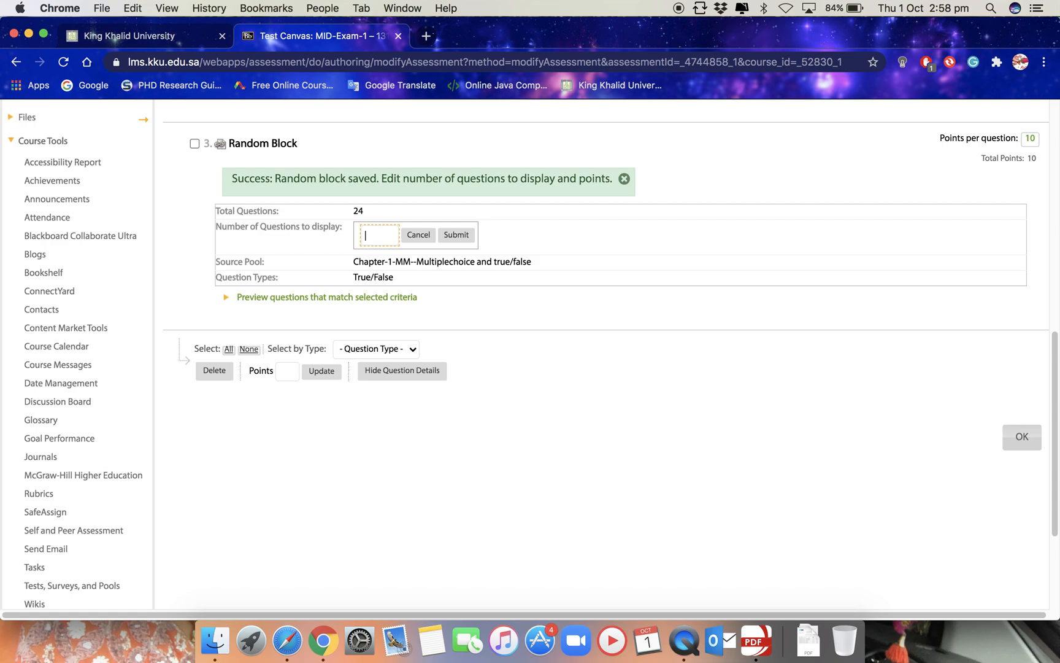
text(4)
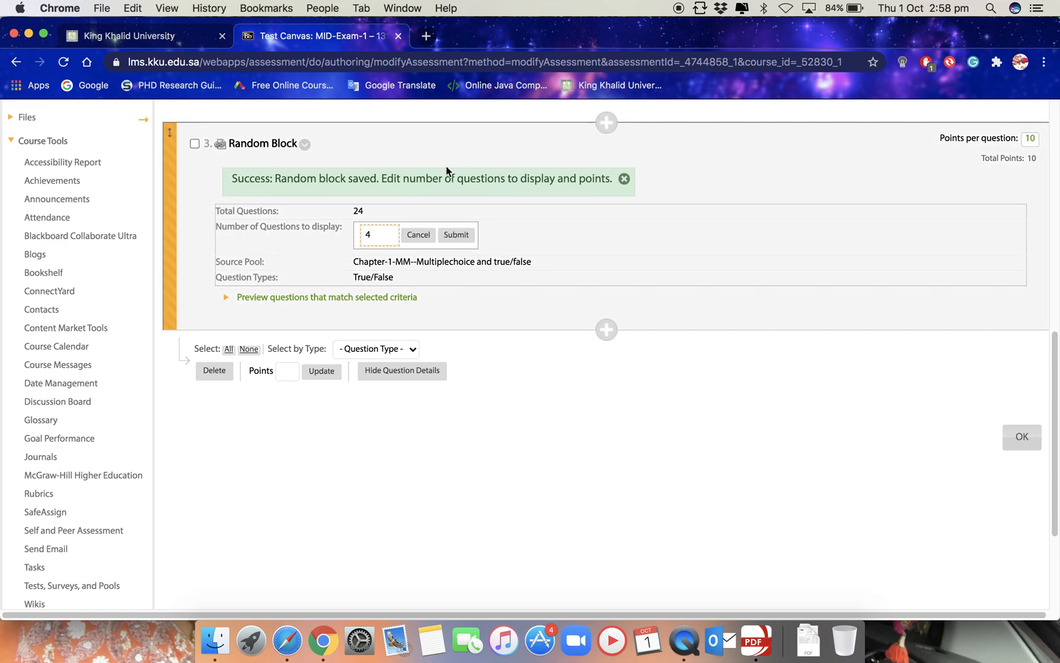
click(457, 234)
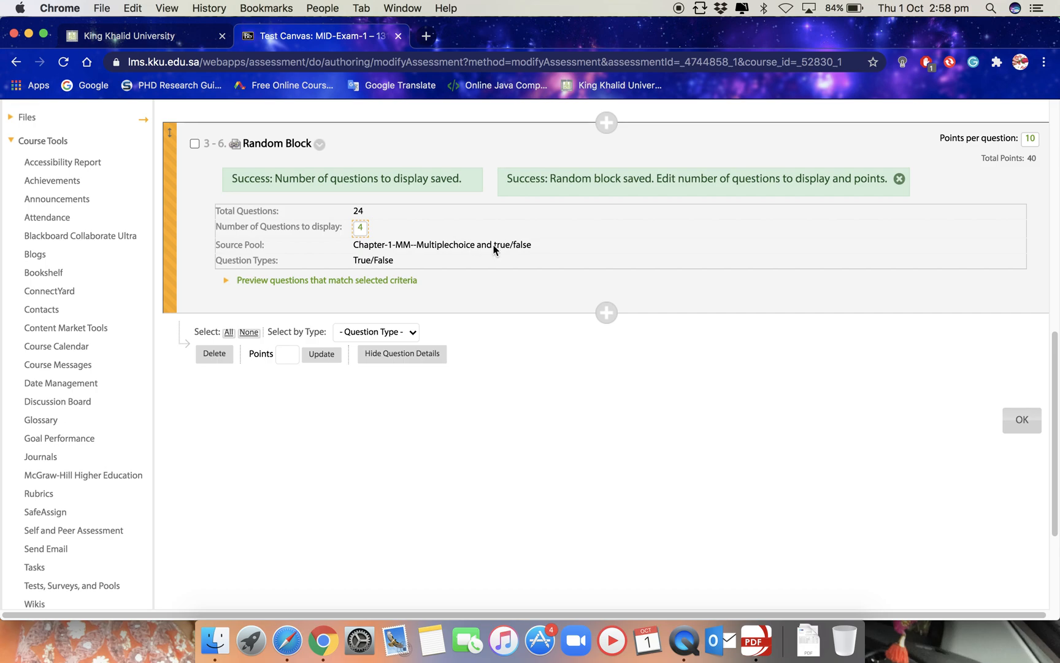
click(1030, 138)
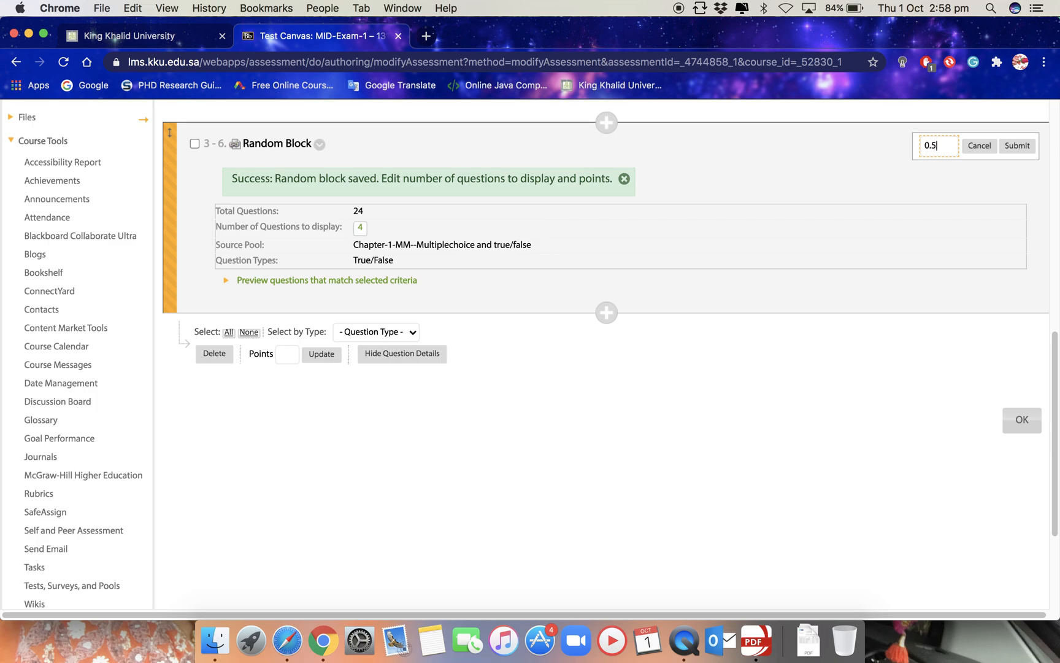
click(1017, 147)
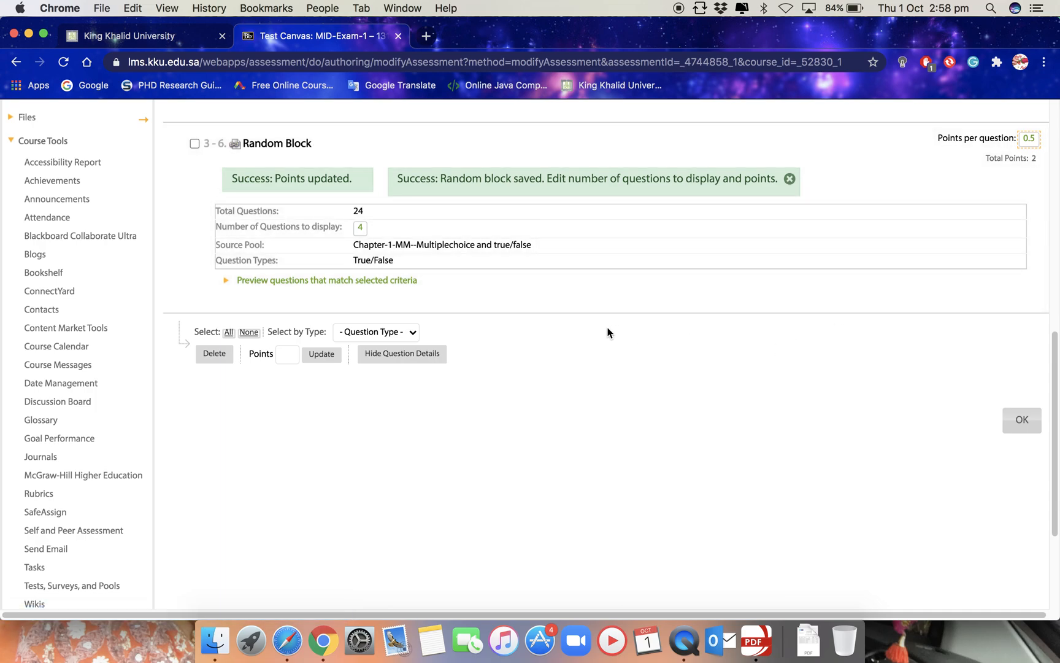
- Consult the exam plan in PDF Reader Pro and add a random block of Short Answer questions from the Chapter-1-MM-Short Answers pool
scroll(443, 326, down, 5)
scroll(443, 324, up, 20)
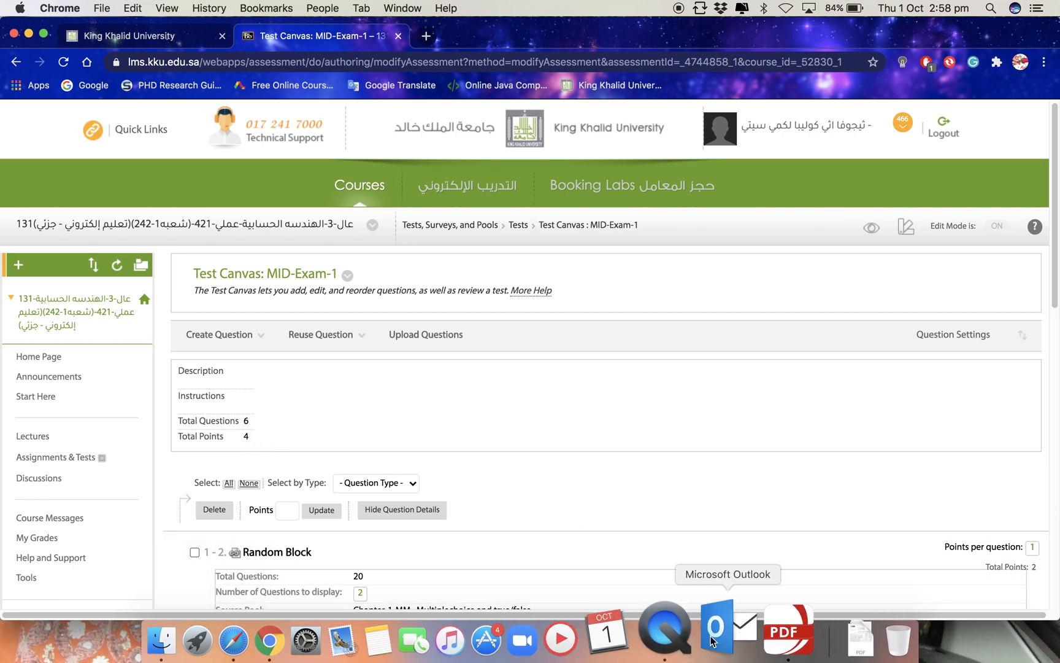
click(759, 630)
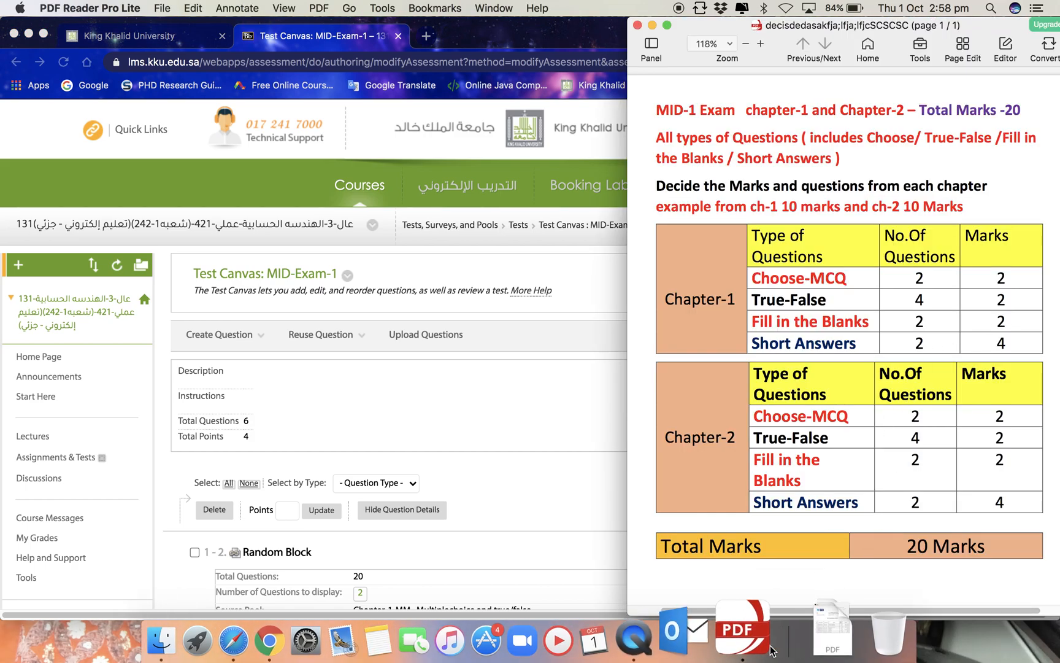
click(585, 559)
click(324, 335)
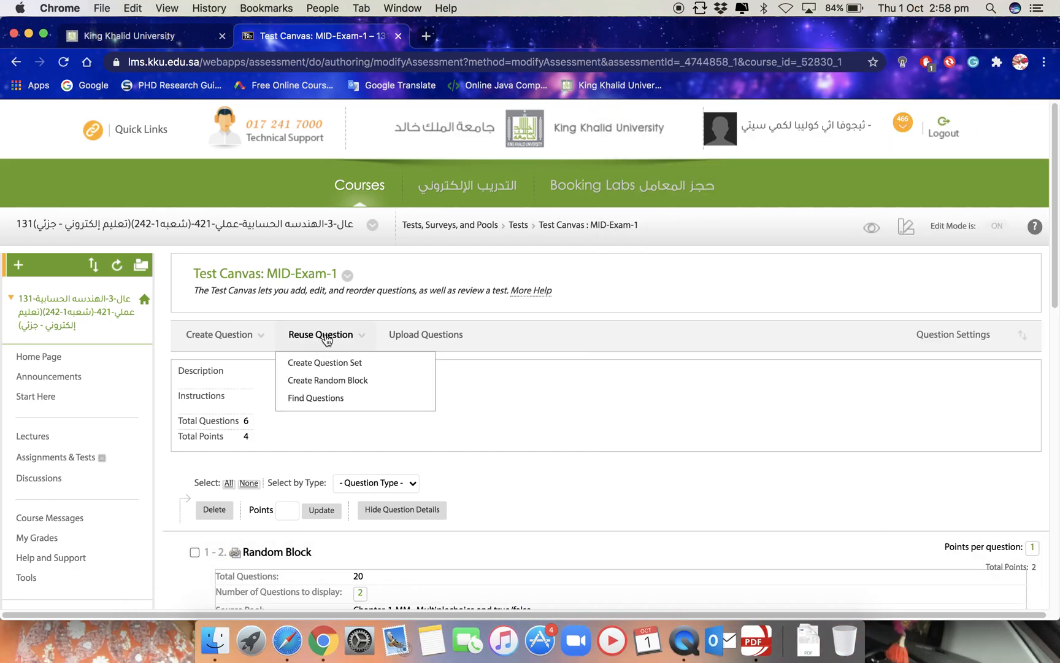
click(324, 379)
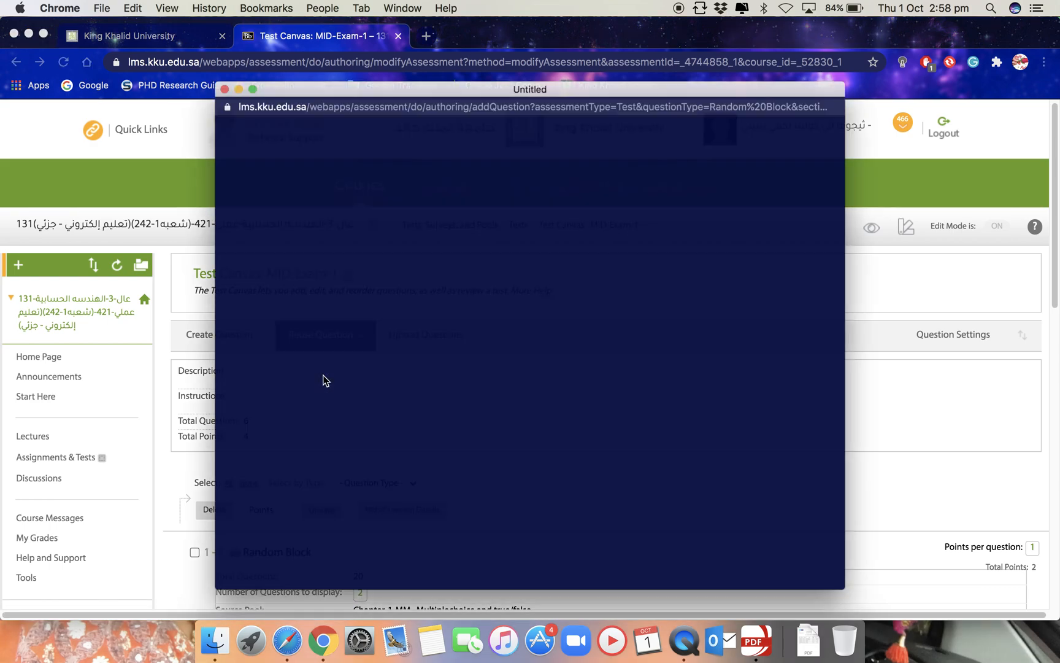
click(220, 333)
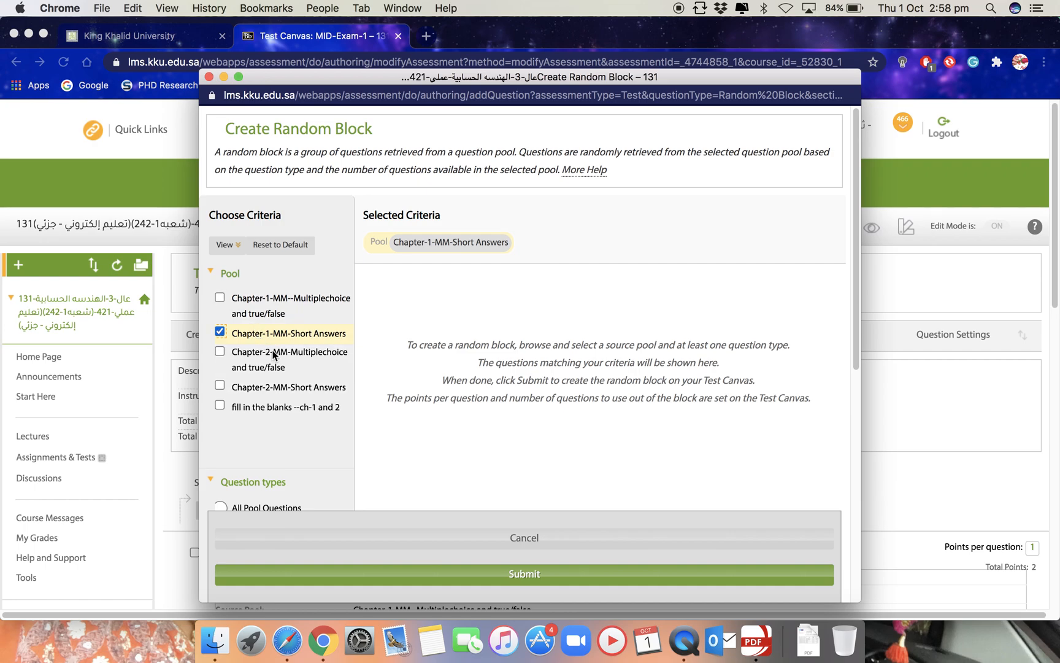
scroll(322, 435, down, 10)
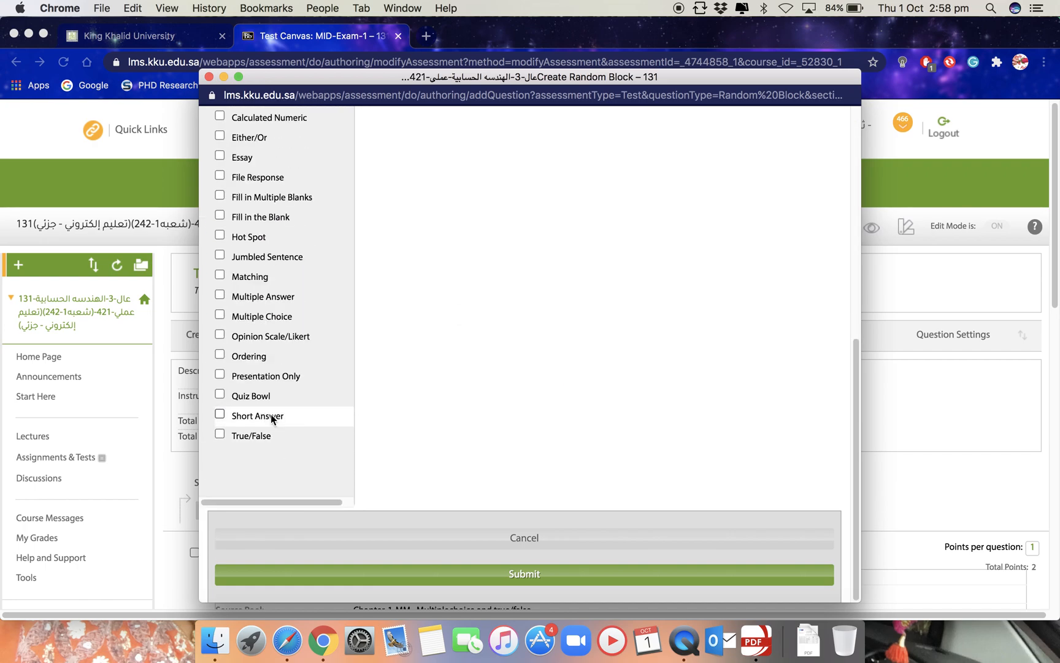
click(220, 415)
click(531, 576)
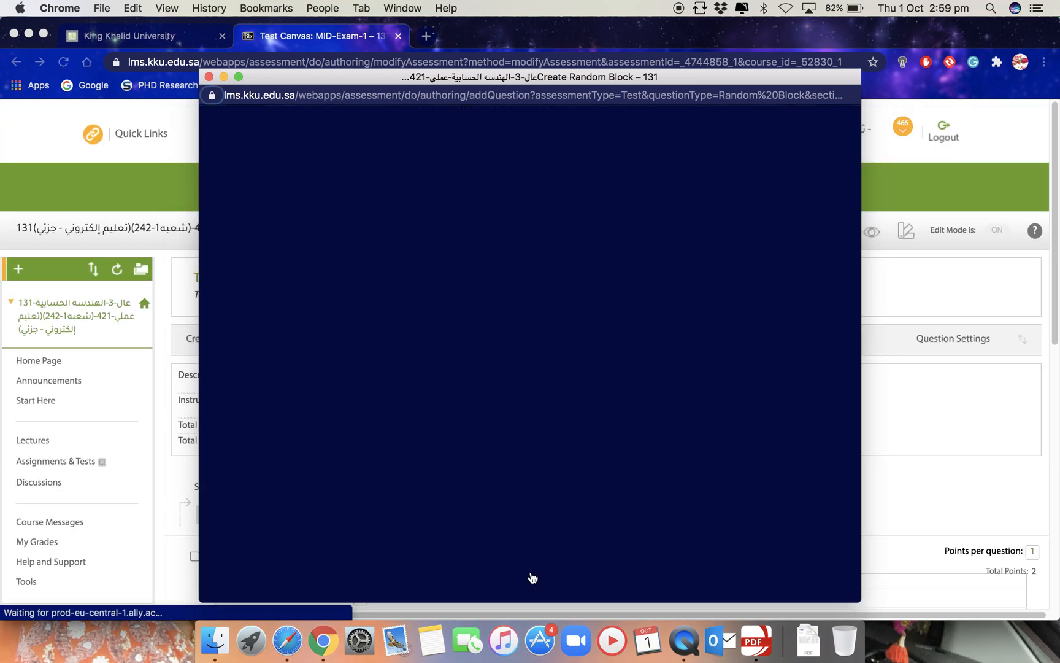
- Check the Chapter-1 short-answer marks in PDF Reader Pro and set the Short Answer random block to display 2 questions at 2 points each
scroll(660, 475, down, 5)
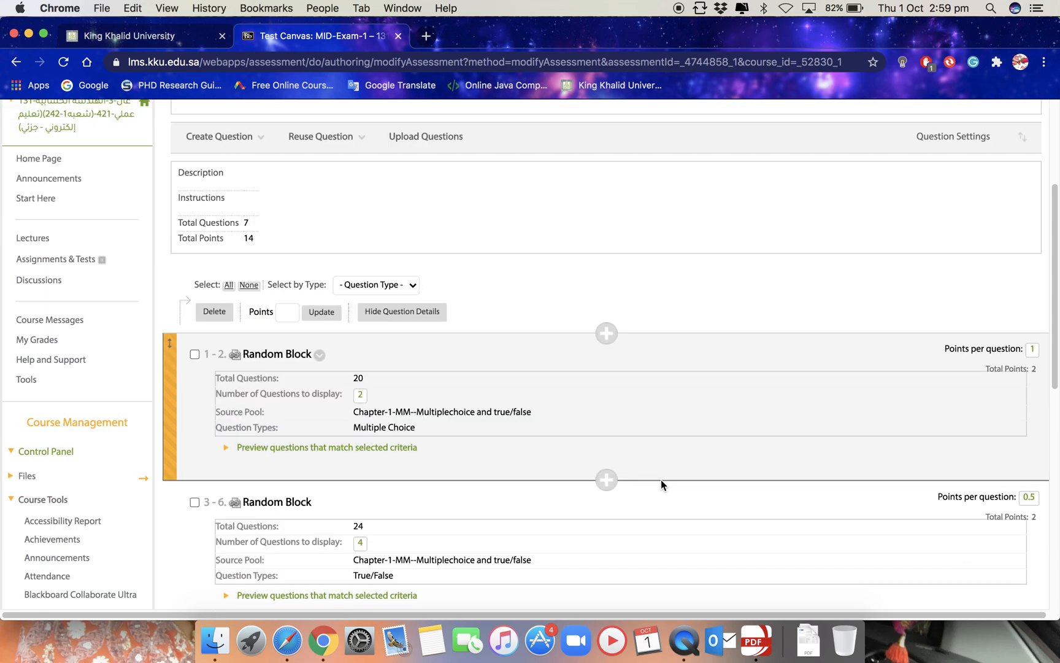
scroll(661, 479, down, 3)
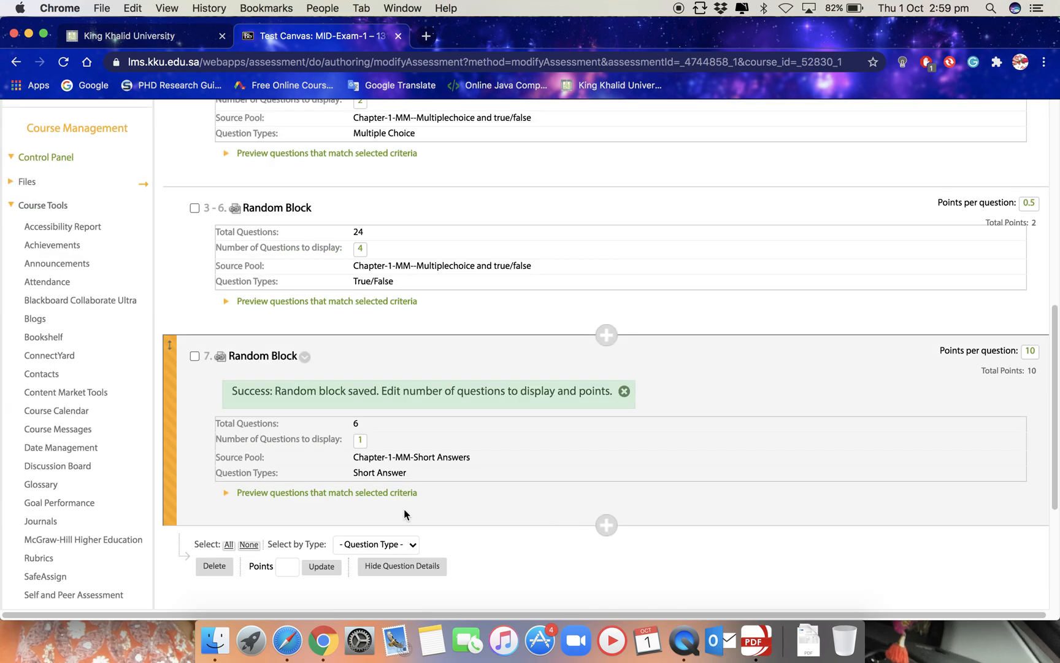
click(757, 638)
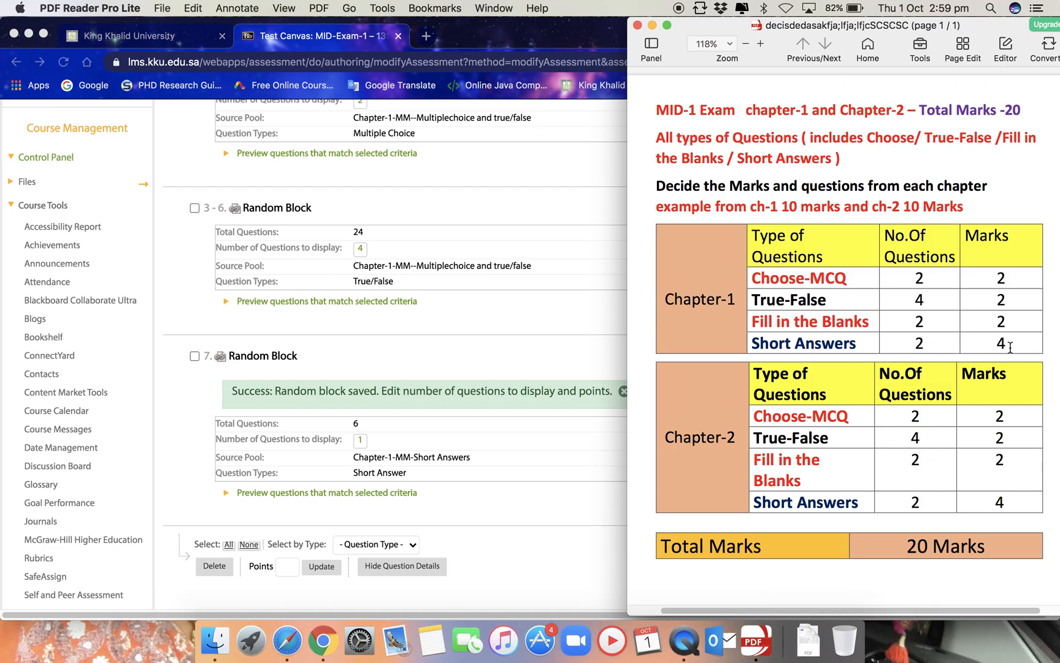
click(363, 440)
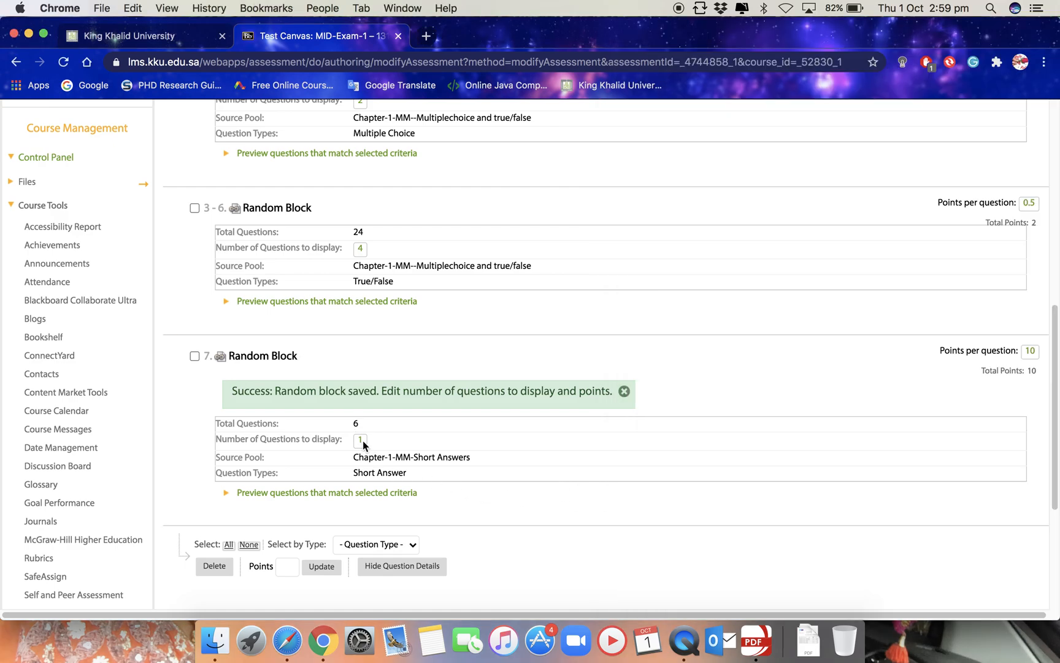
click(363, 440)
key(BackSpace)
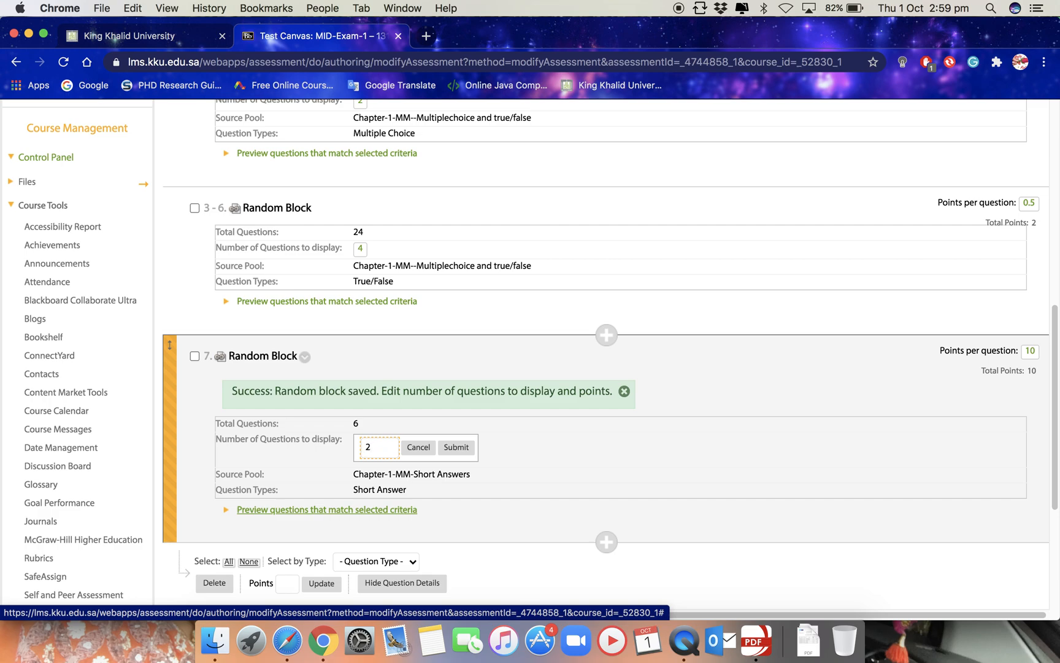
click(456, 447)
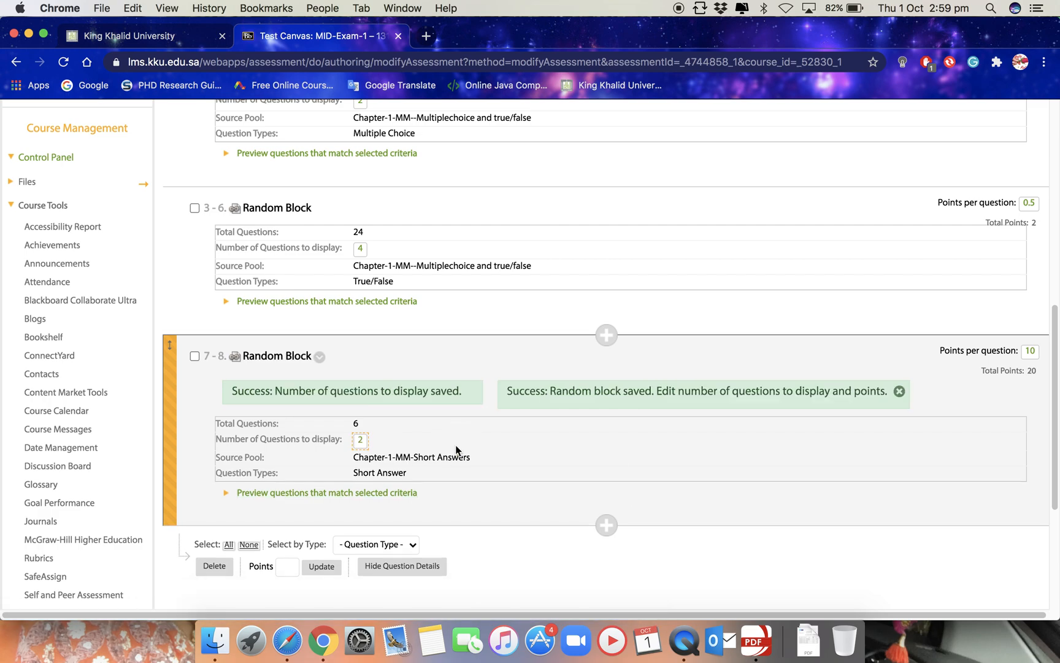
click(1029, 351)
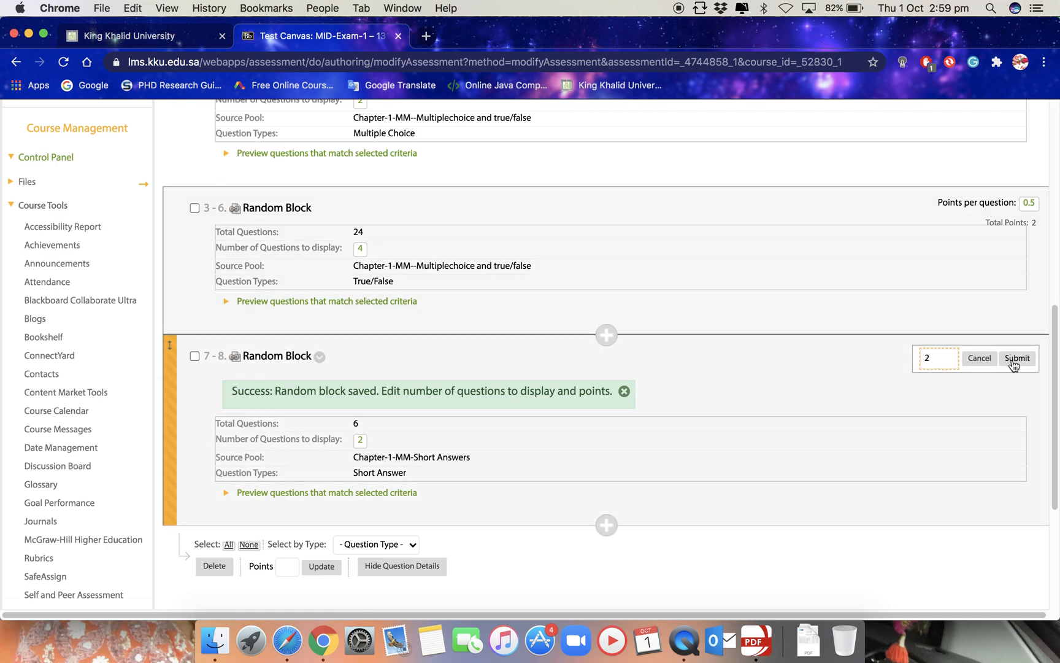
click(1017, 358)
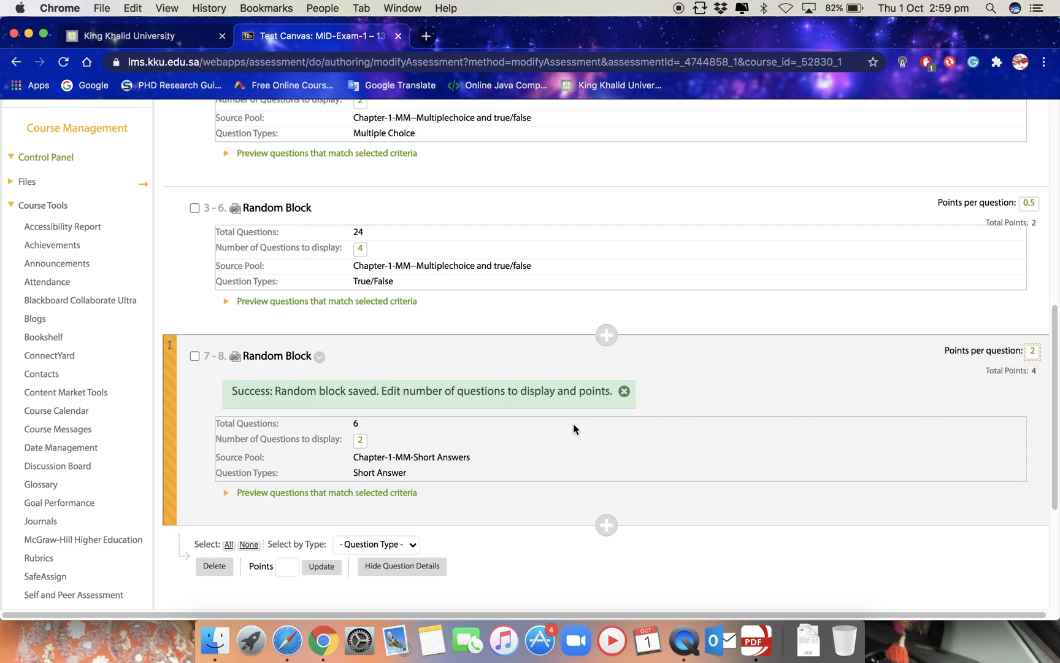
- Consult the exam plan in PDF Reader Pro and add a random block of Fill in the Blank questions from the fill in the blanks --ch-1 and 2 pool
scroll(483, 439, down, 1)
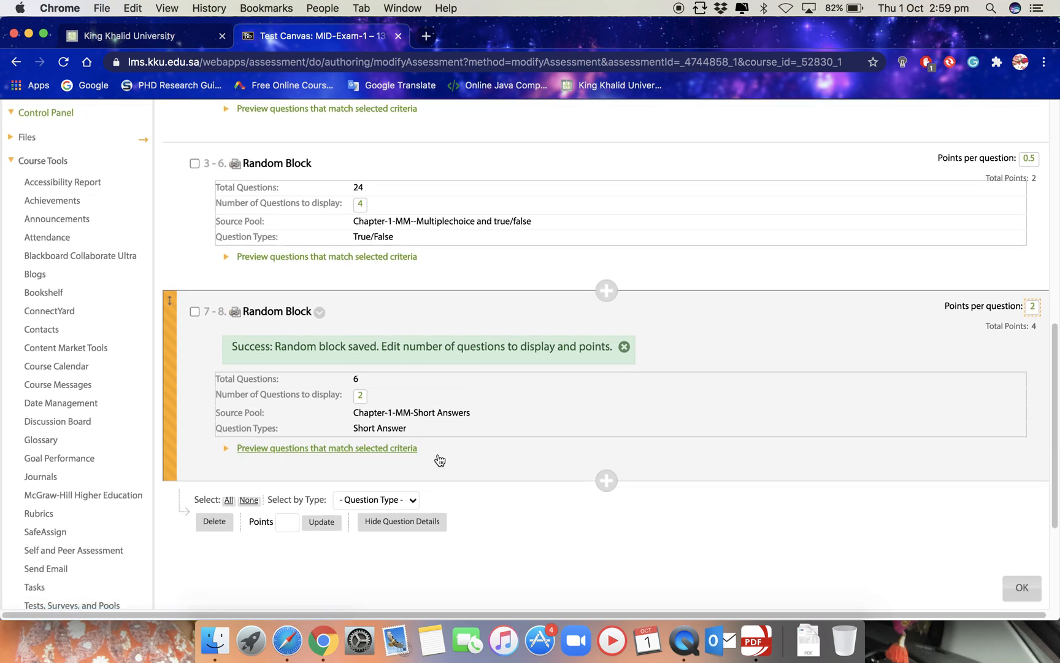
scroll(502, 431, down, 1)
click(755, 640)
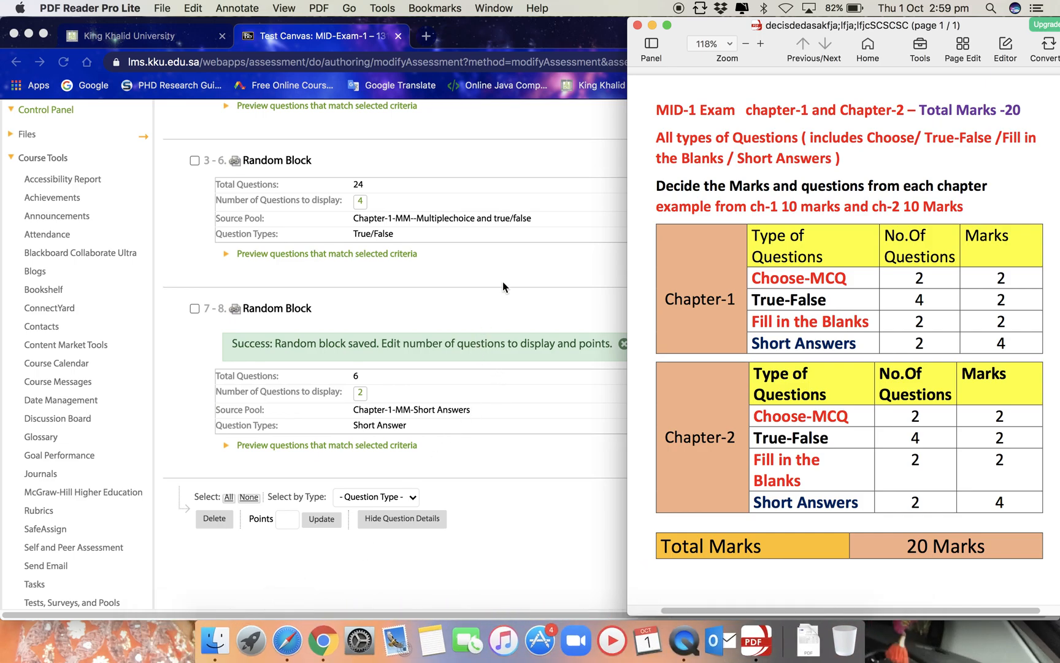
click(510, 260)
scroll(483, 331, down, 3)
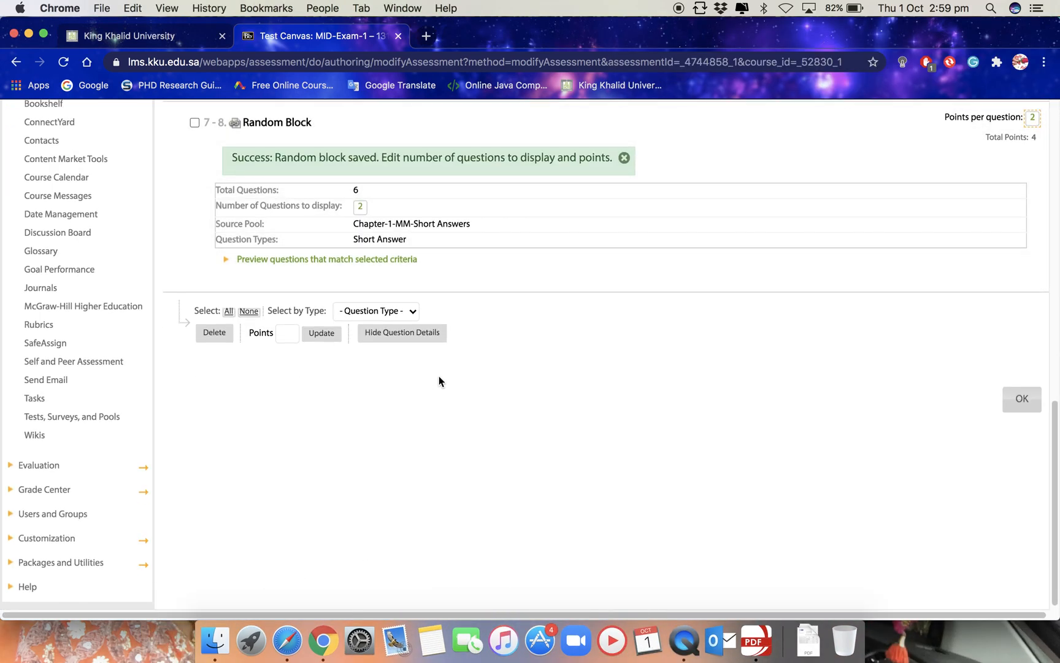
scroll(439, 375, up, 10)
click(335, 354)
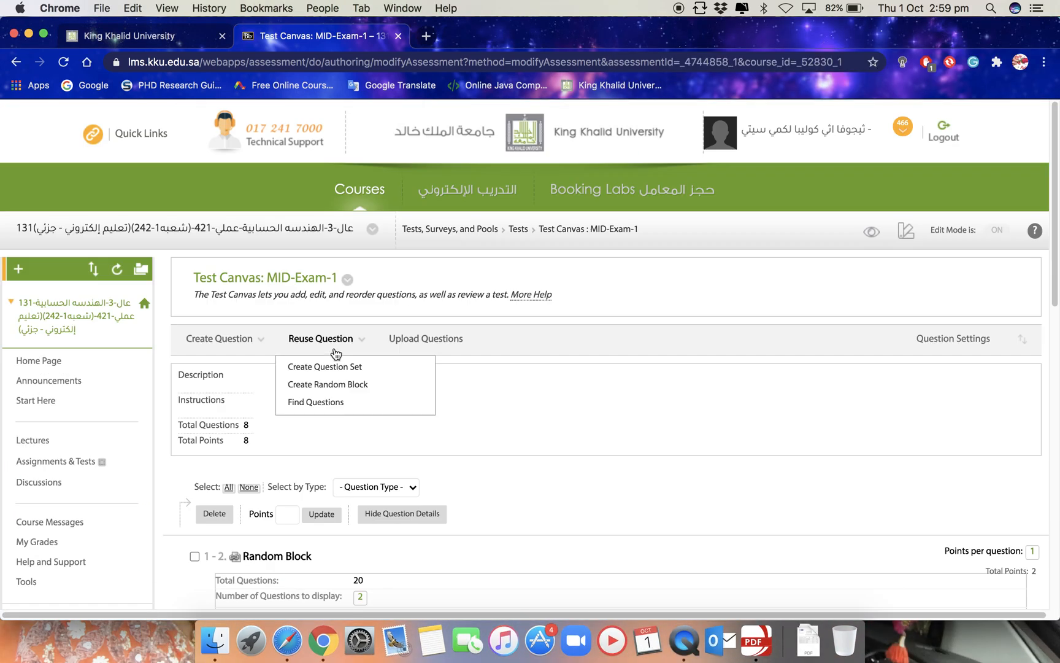
click(322, 386)
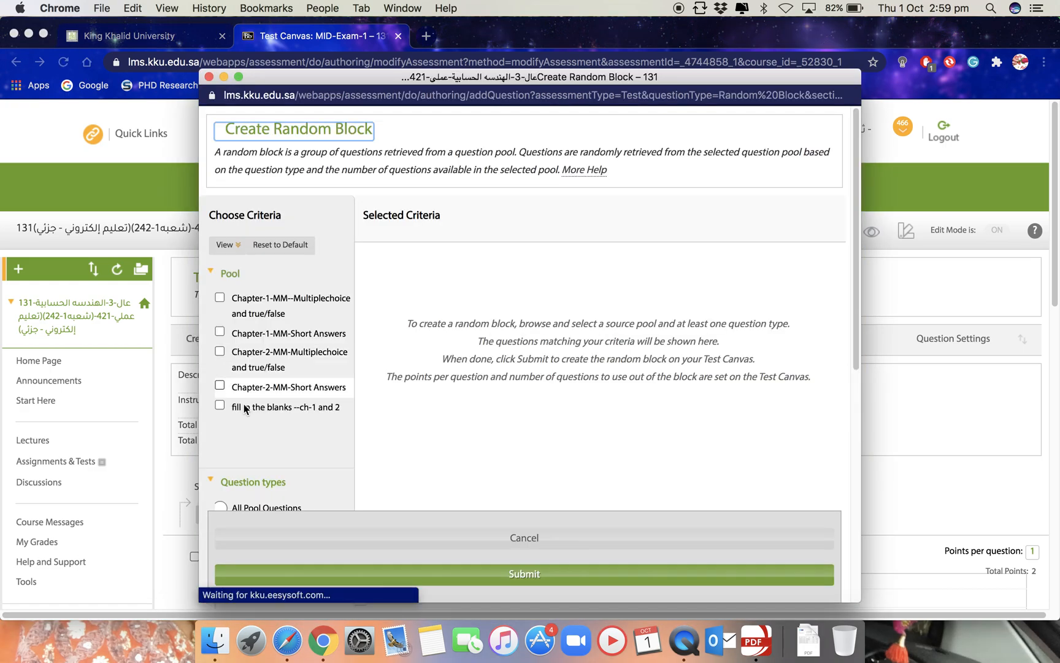
click(220, 405)
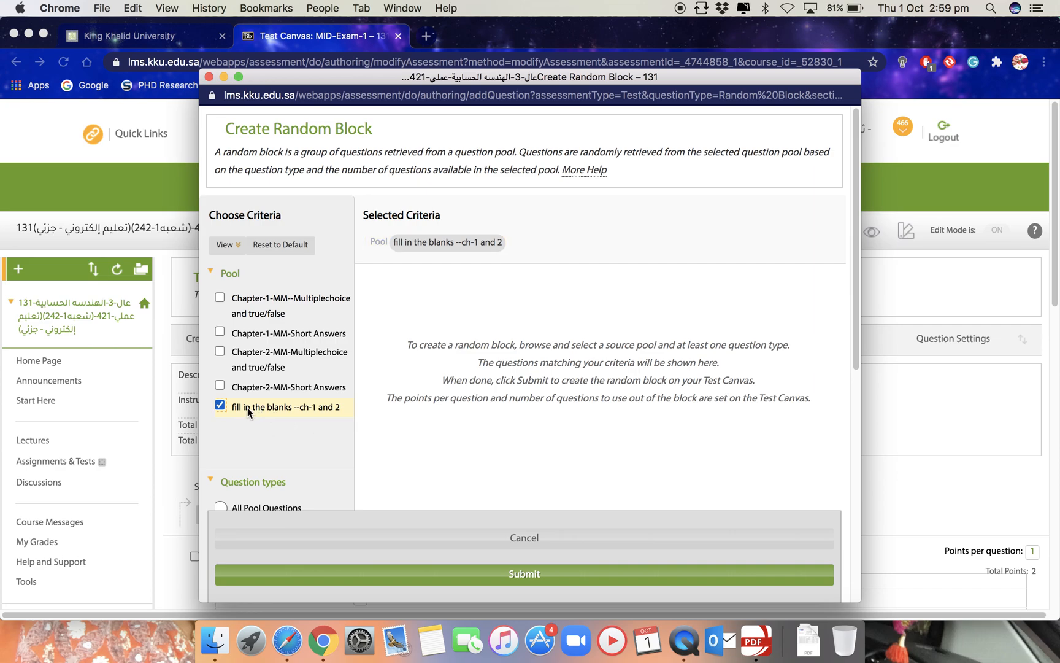
scroll(299, 419, down, 5)
scroll(303, 380, down, 1)
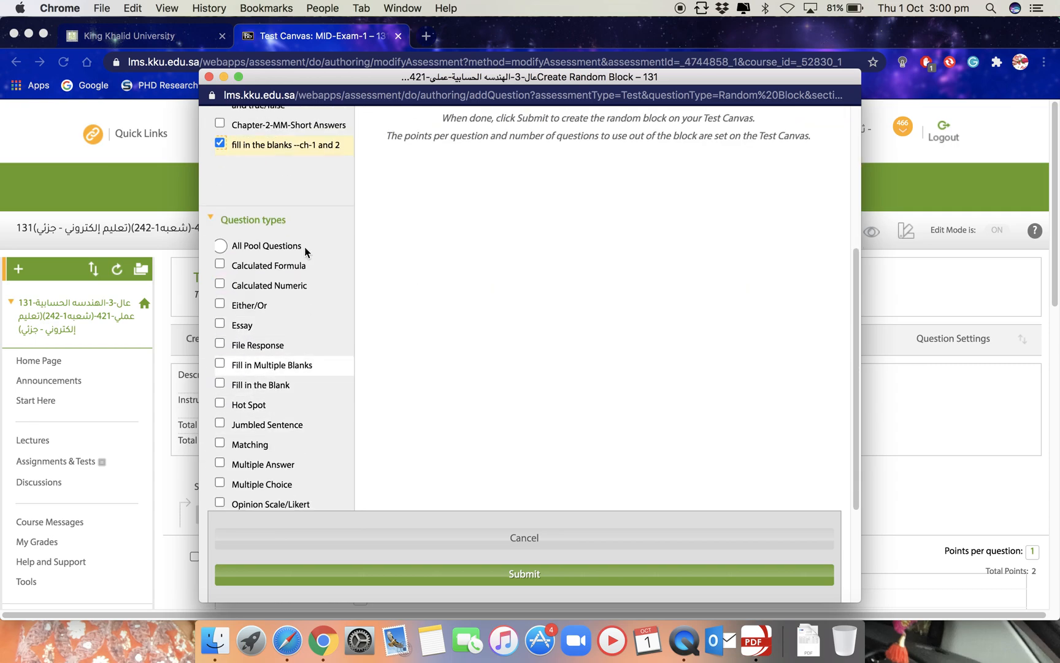
scroll(288, 362, down, 1)
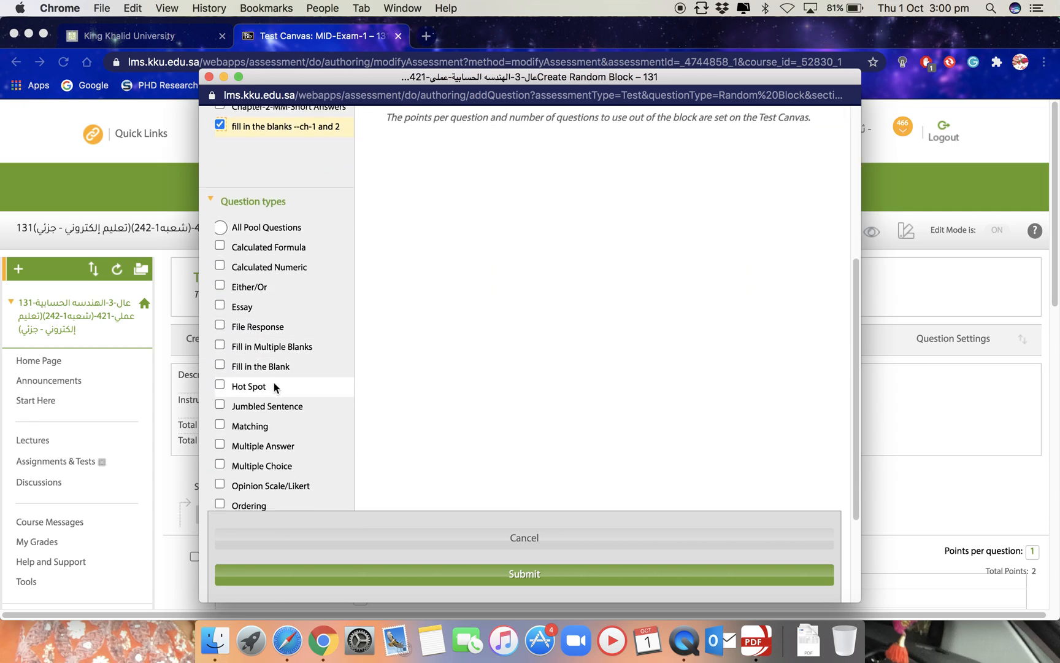
click(220, 365)
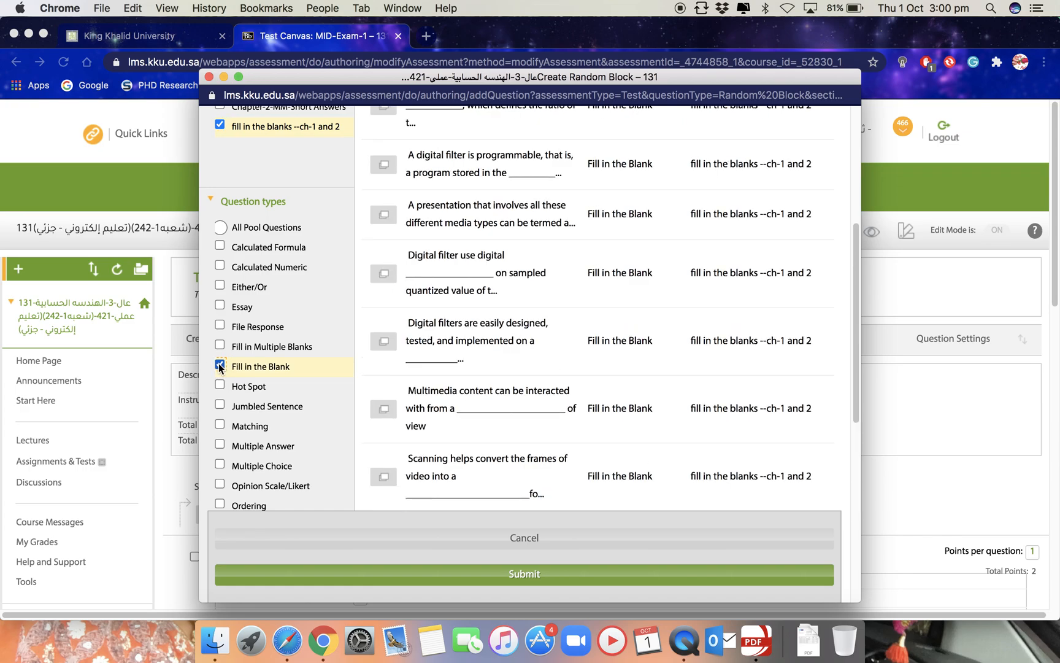
click(545, 575)
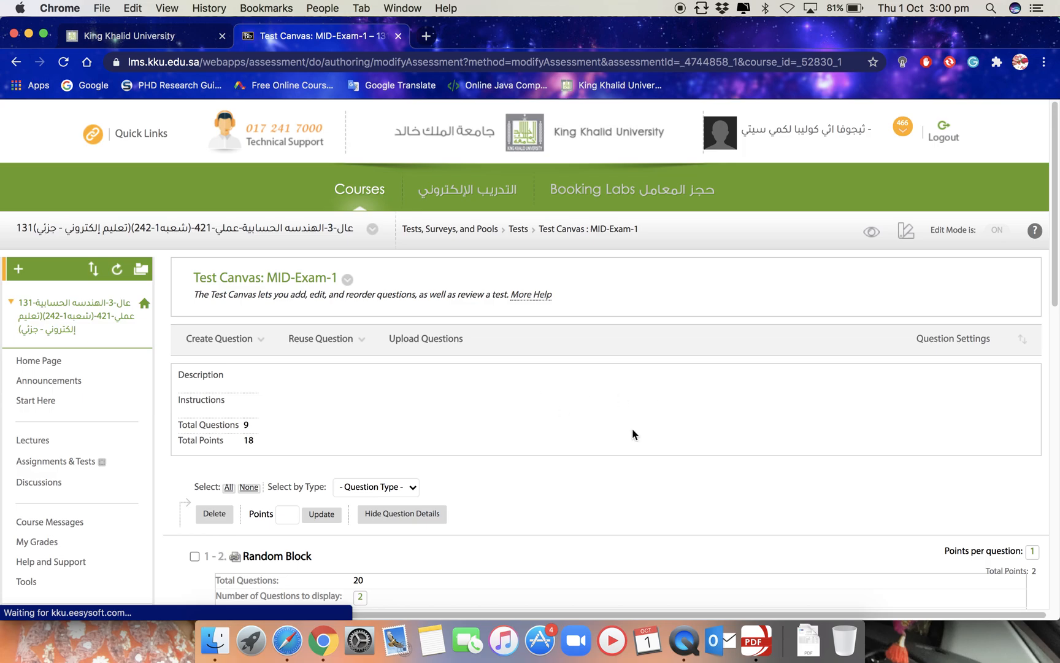
- Set the Fill in the Blank random block to display 4 questions at 1 point per question
scroll(676, 440, down, 3)
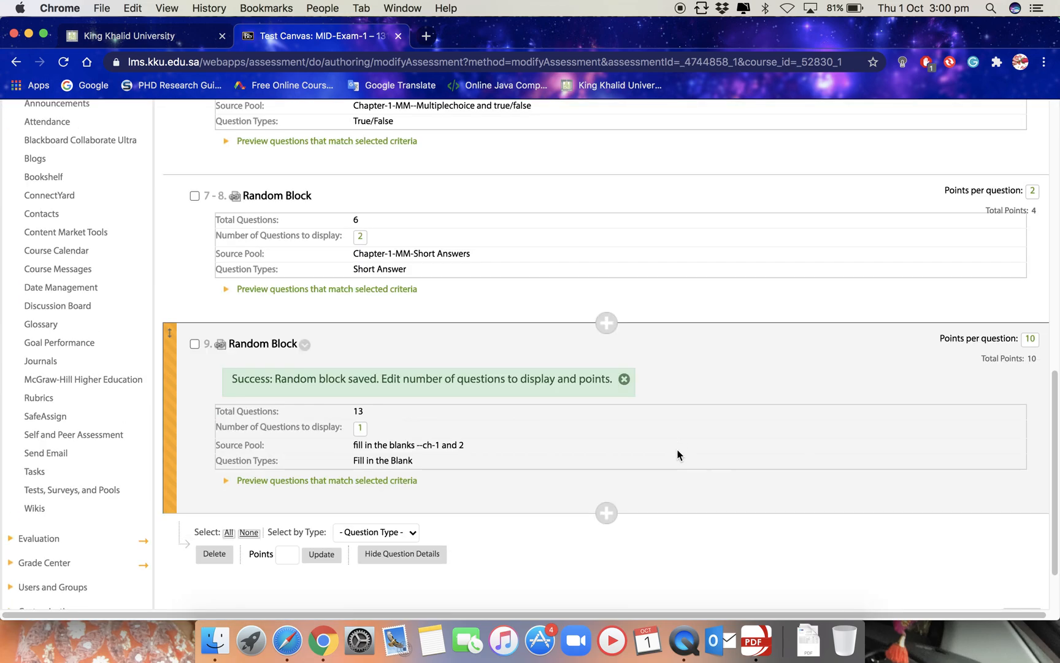
click(360, 510)
key(BackSpace)
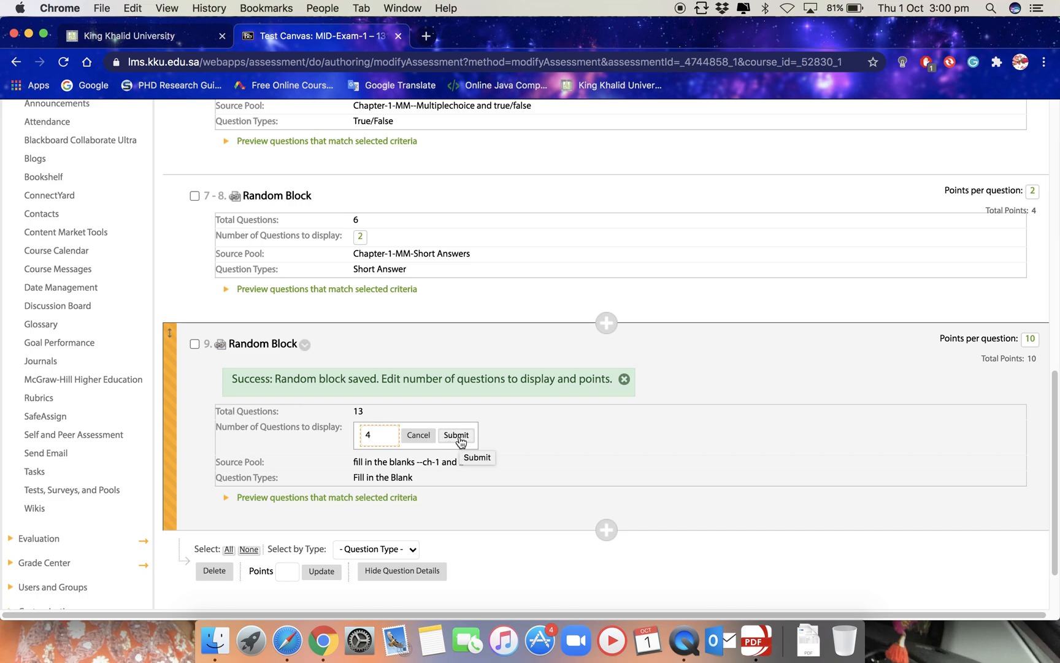
click(457, 436)
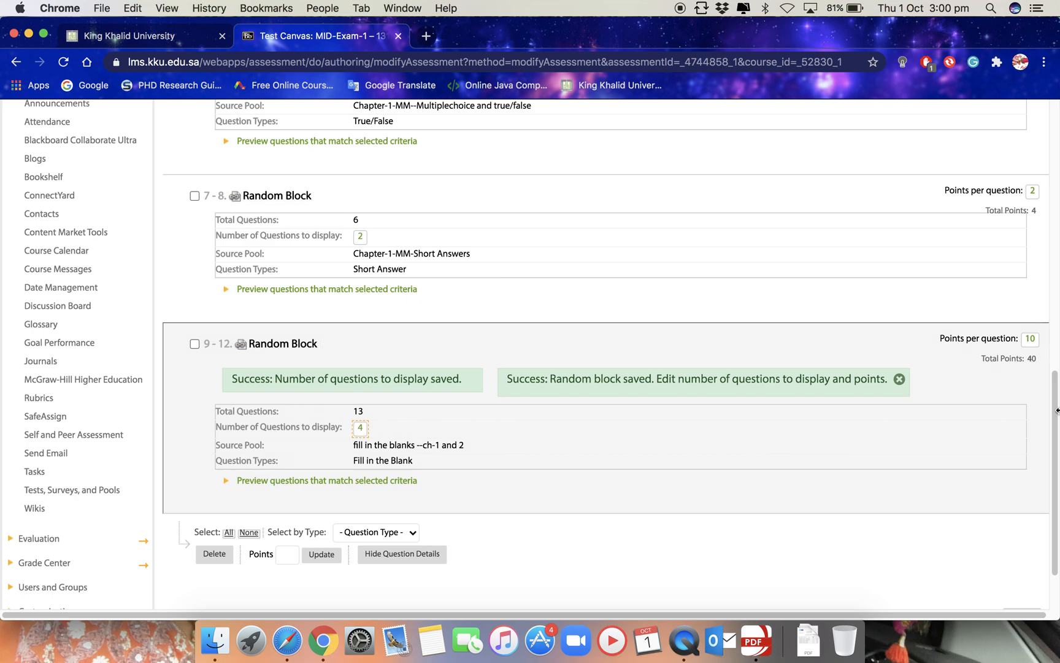
click(1031, 339)
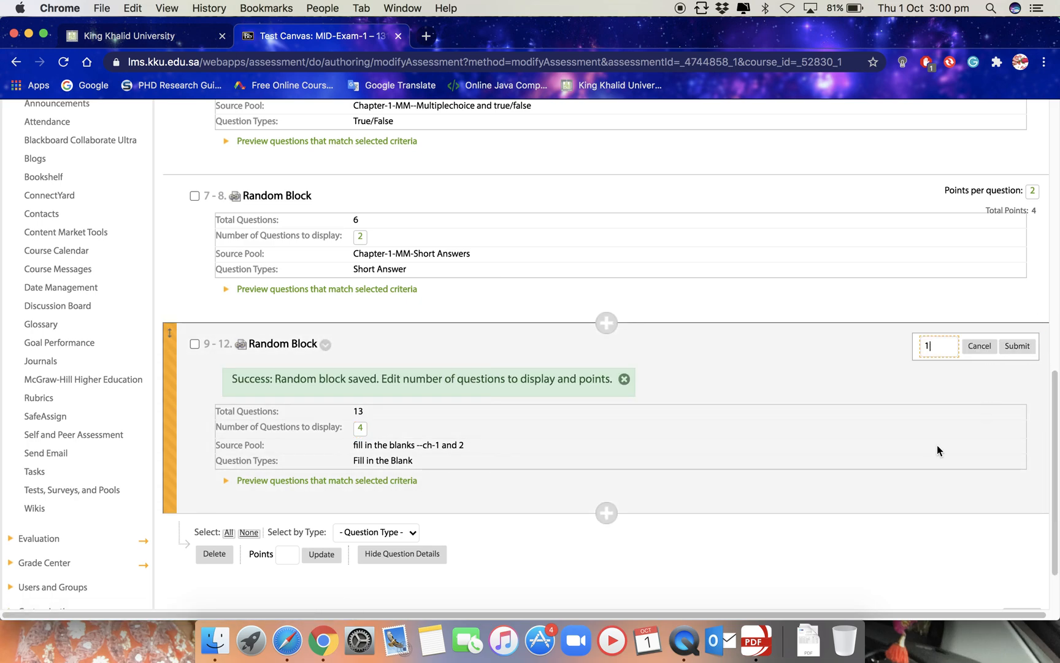
click(1018, 346)
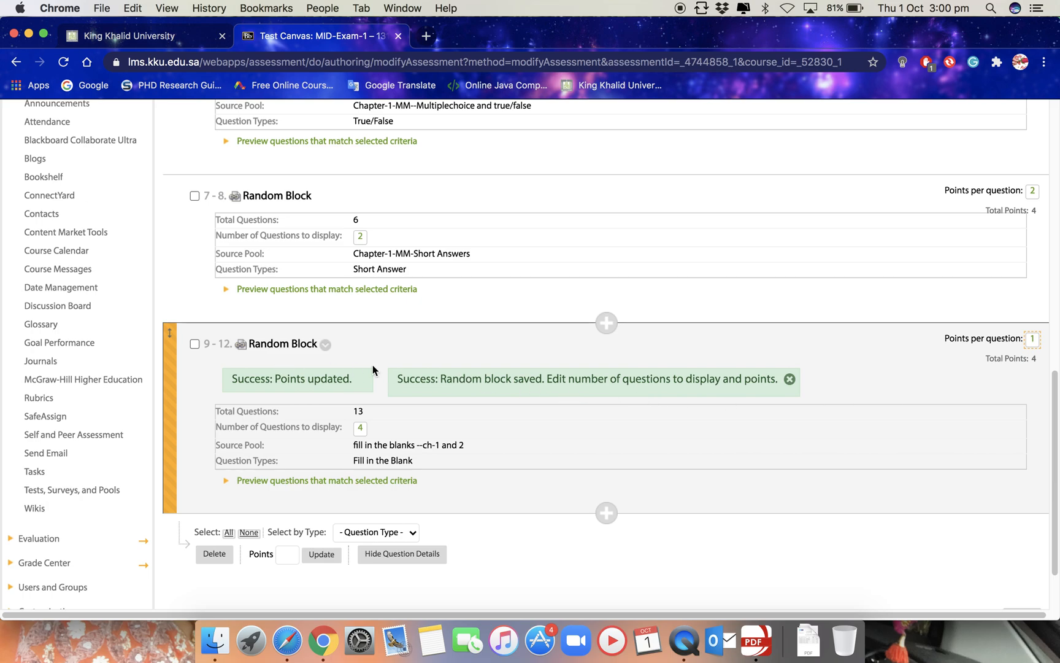
- Add a random block of Multiple Choice questions from the Chapter-2-MM-Multiplechoice and true/false pool to the test
scroll(436, 320, down, 3)
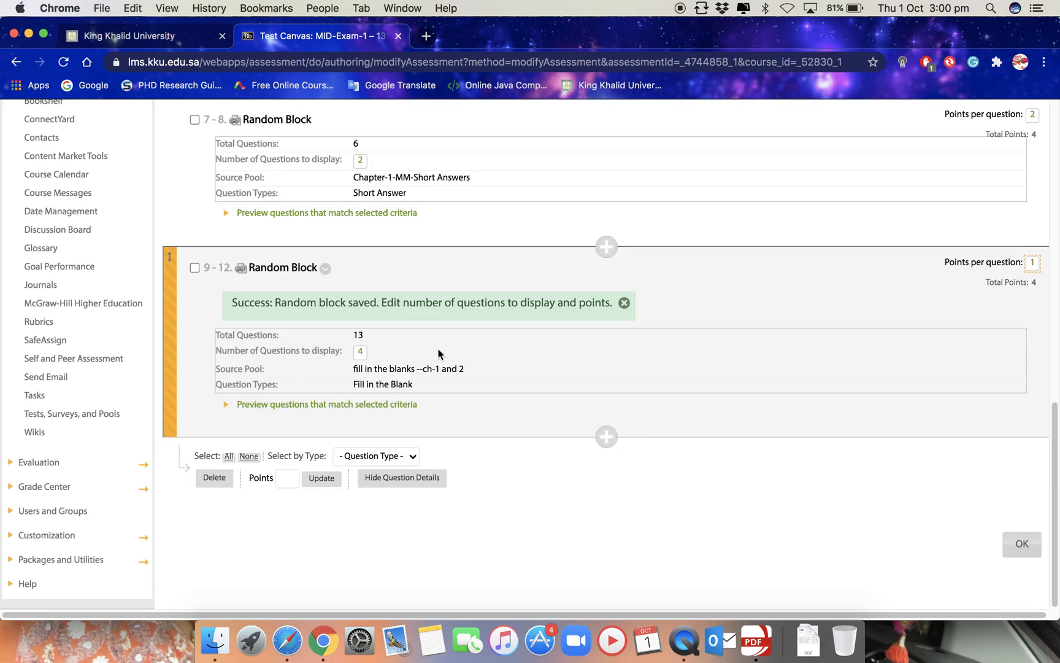
scroll(484, 355, up, 5)
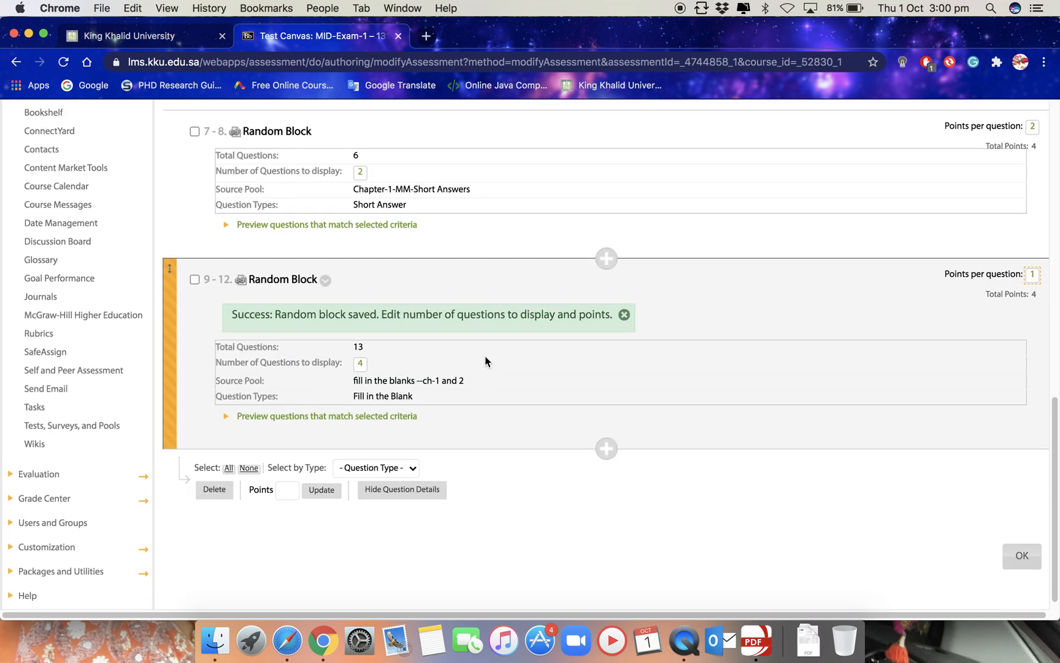
scroll(491, 378, up, 6)
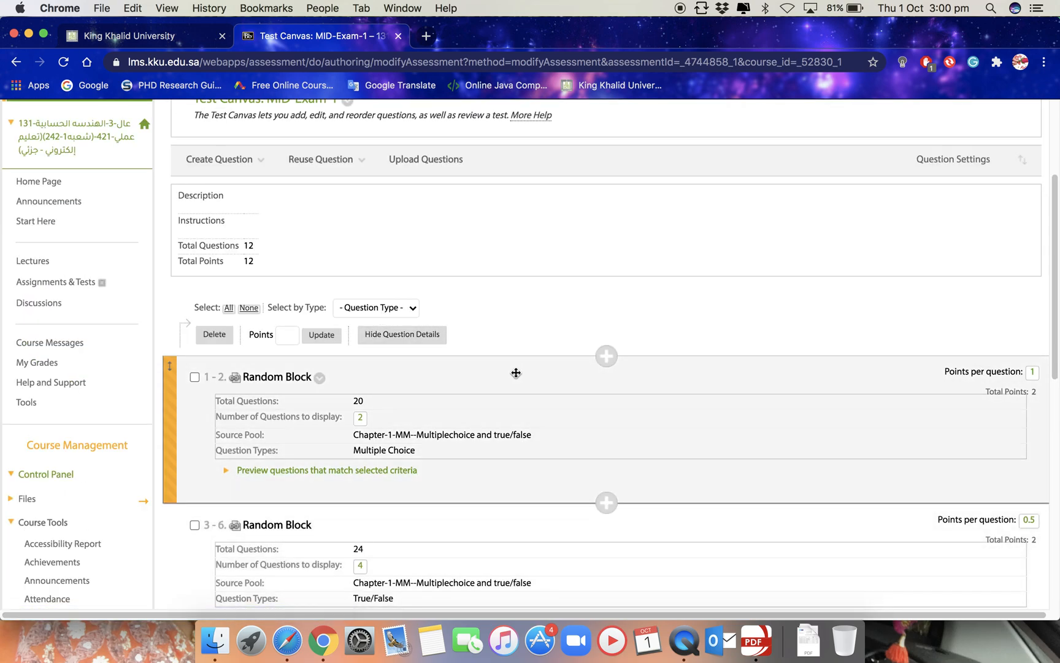
click(322, 163)
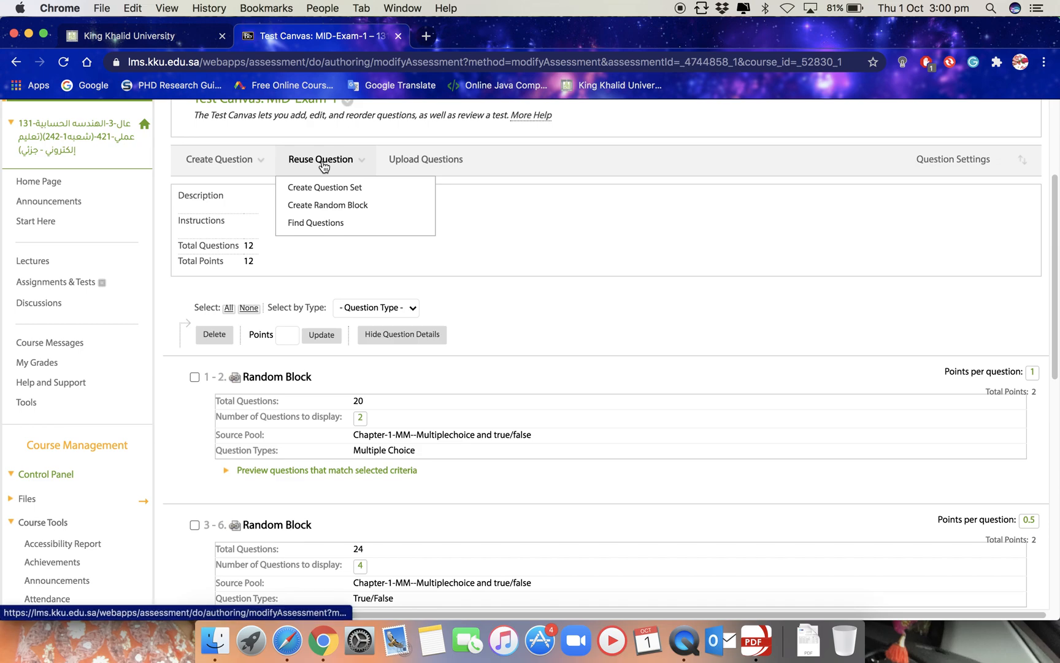
click(327, 206)
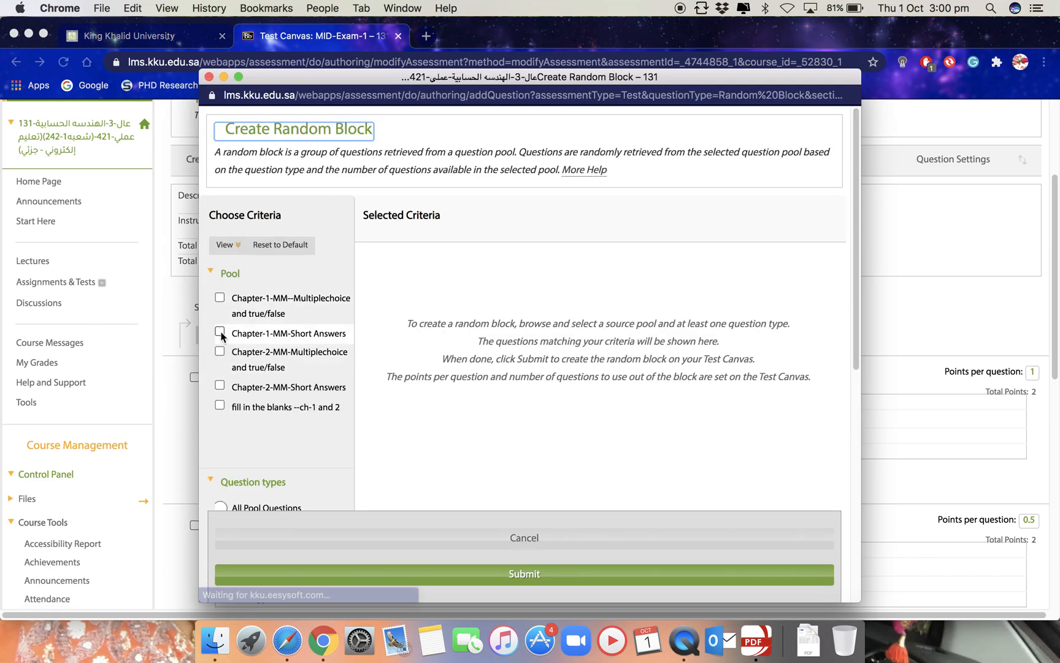
click(220, 352)
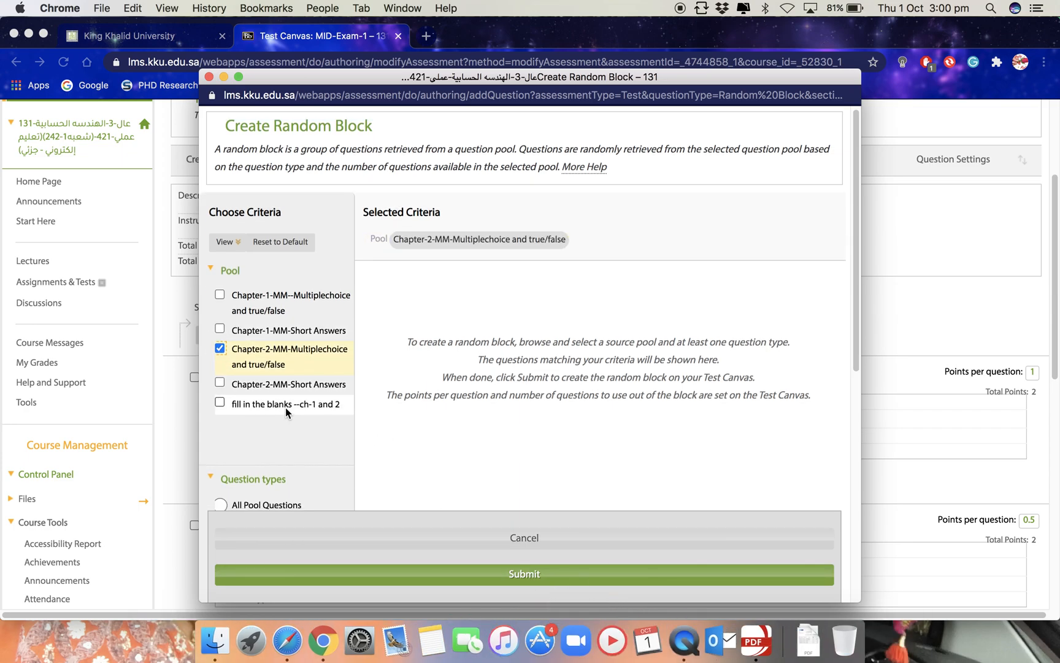
scroll(285, 411, down, 10)
scroll(268, 237, up, 1)
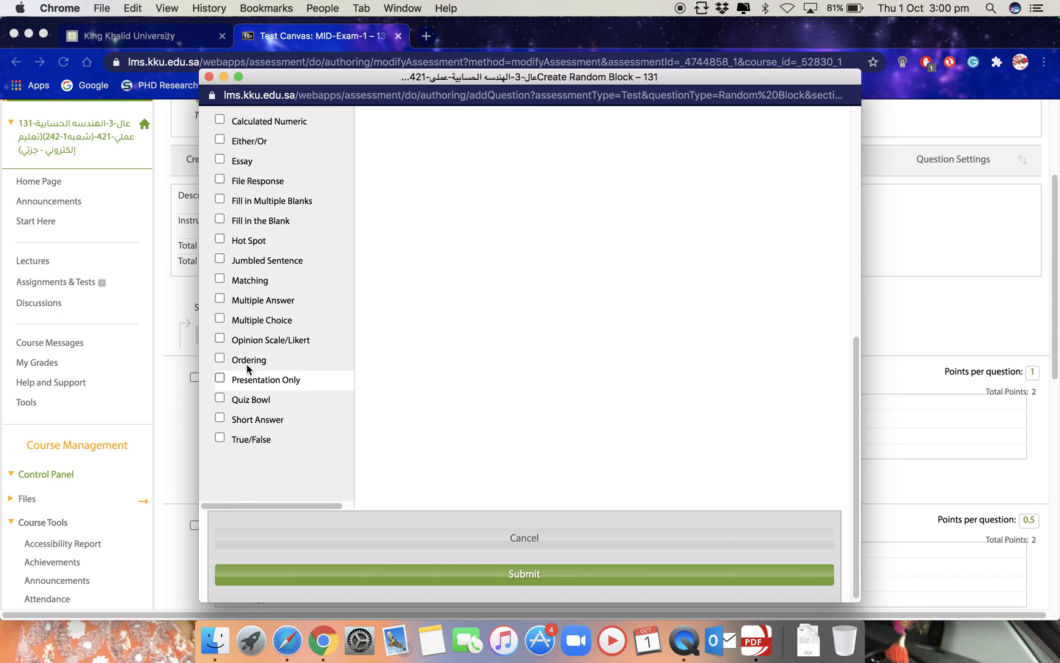
click(220, 319)
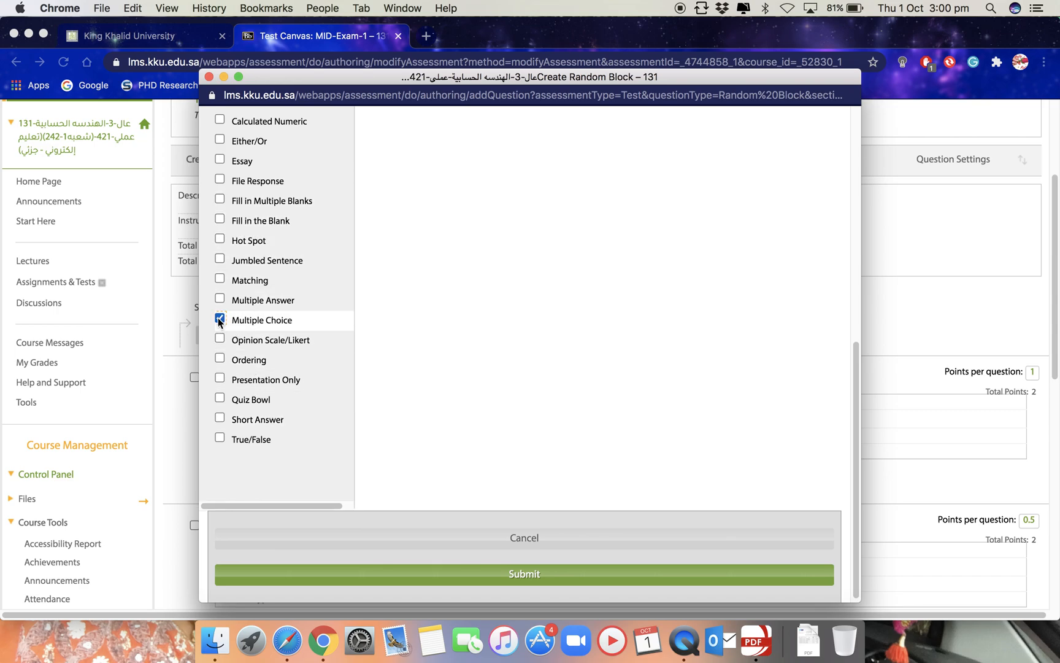
click(540, 574)
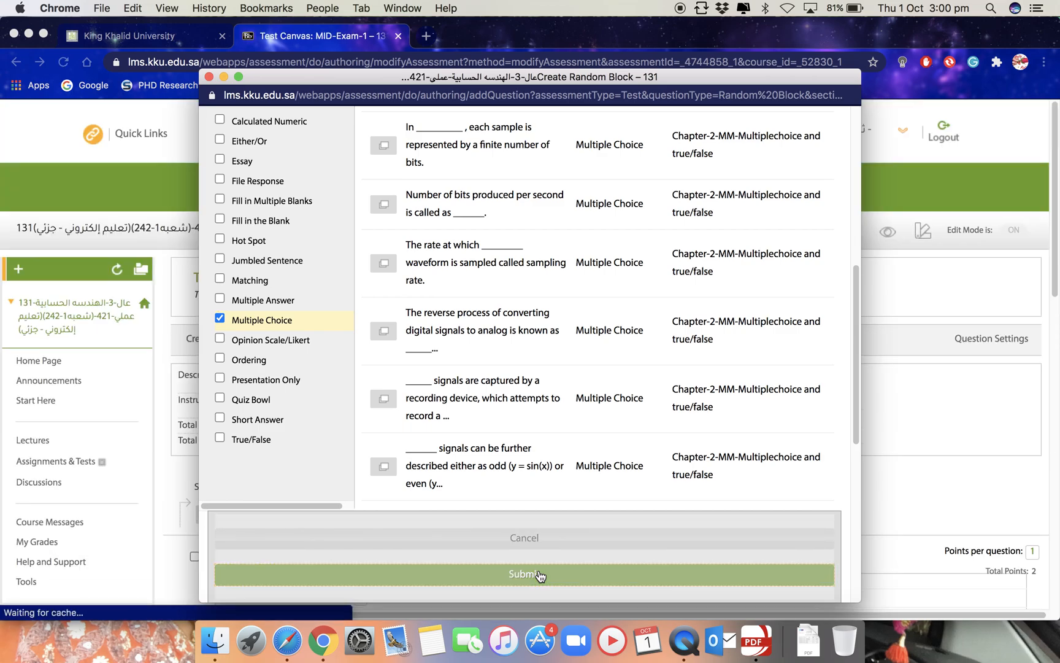
- Set the Chapter-2 Multiple Choice random block to display 2 questions at 1 point per question
scroll(734, 513, down, 15)
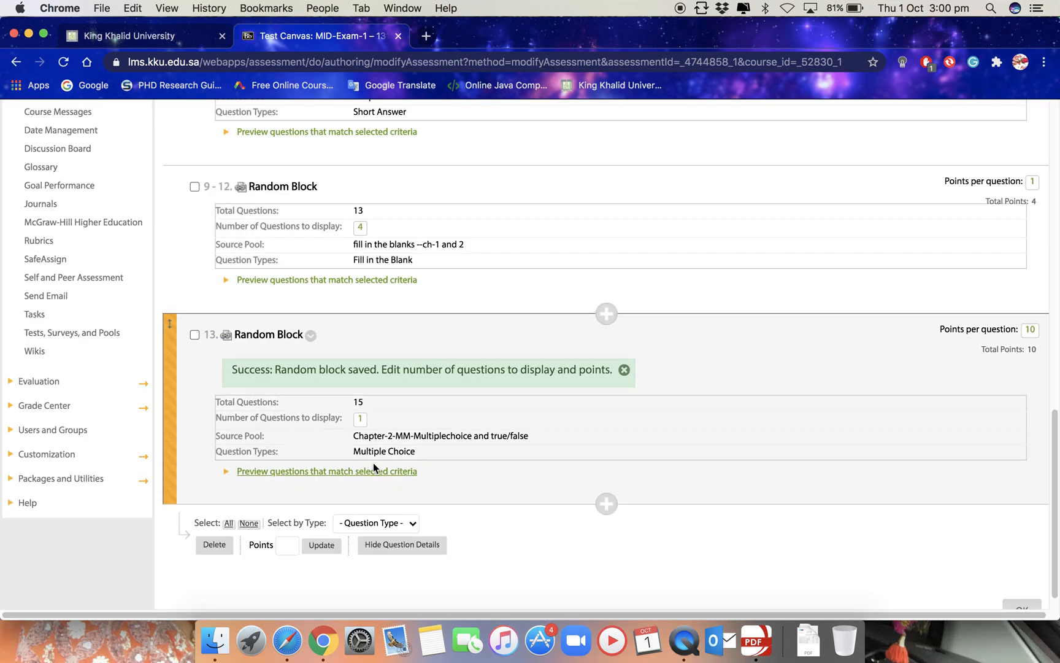
click(361, 418)
key(BackSpace)
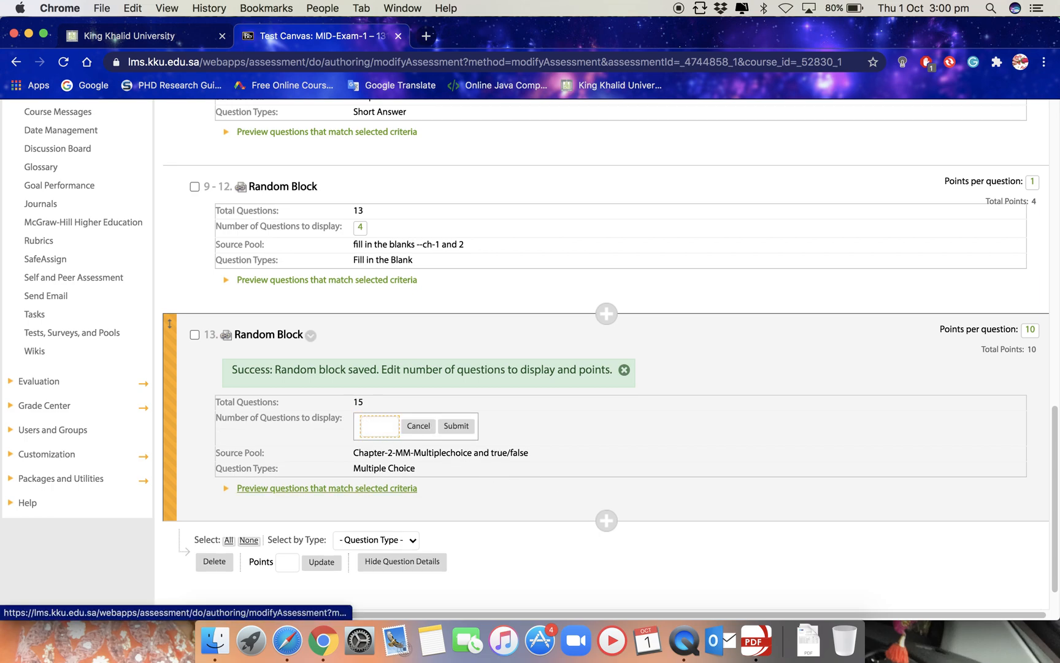
text(2)
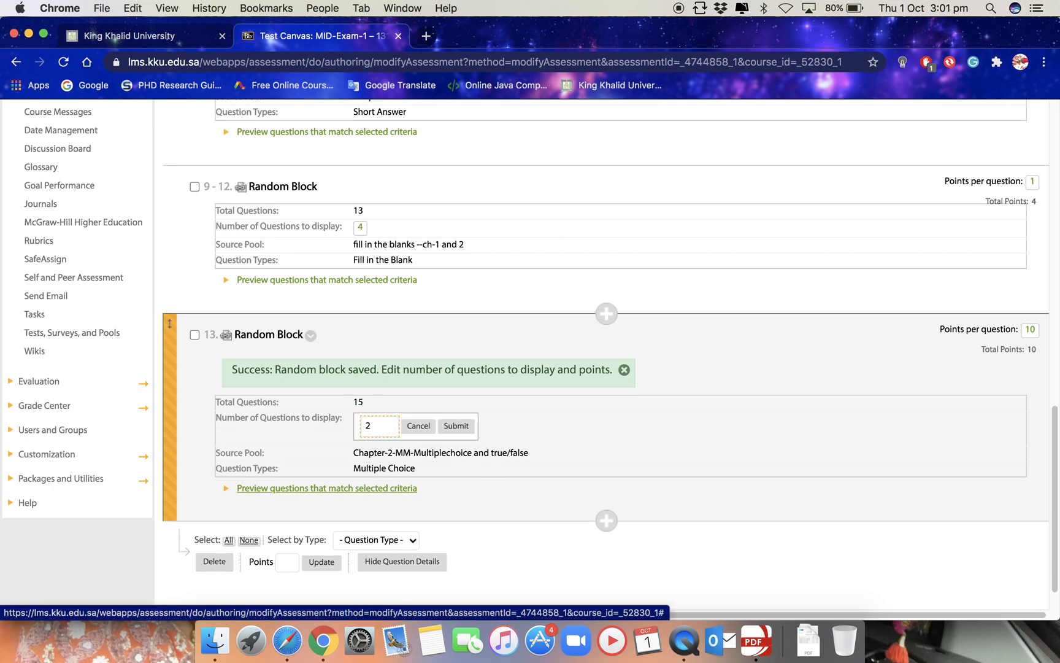
click(466, 427)
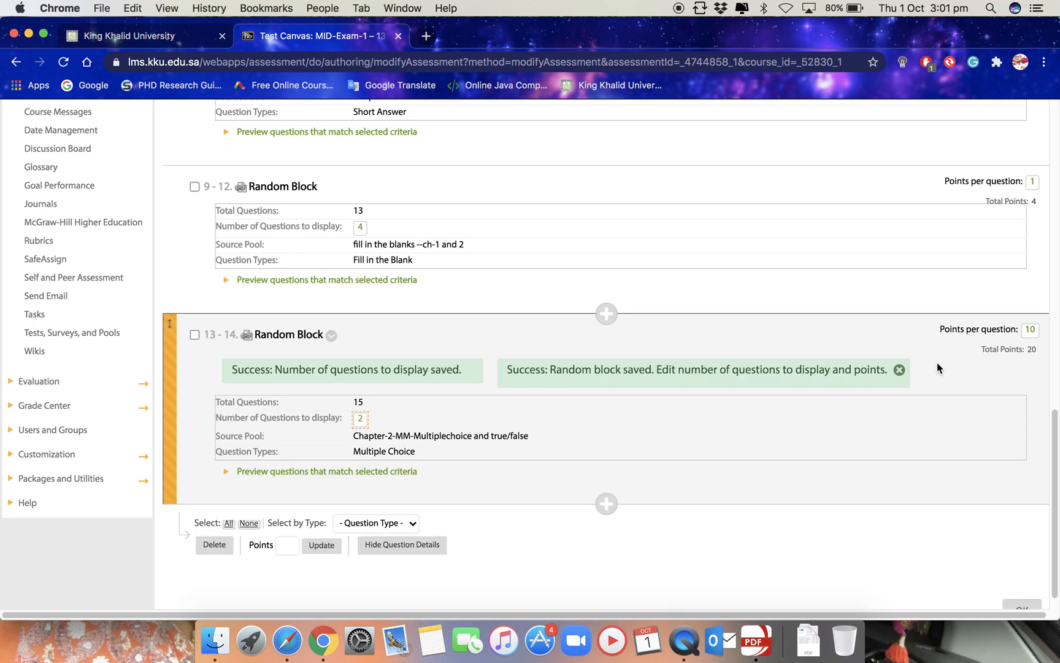
click(1030, 331)
key(BackSpace)
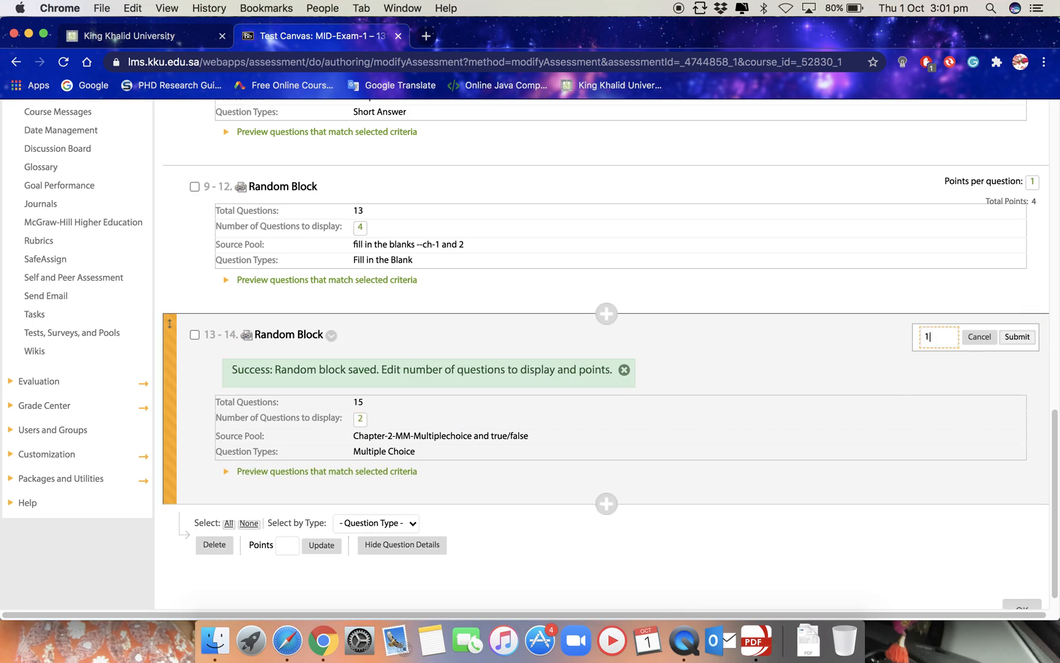
click(1030, 336)
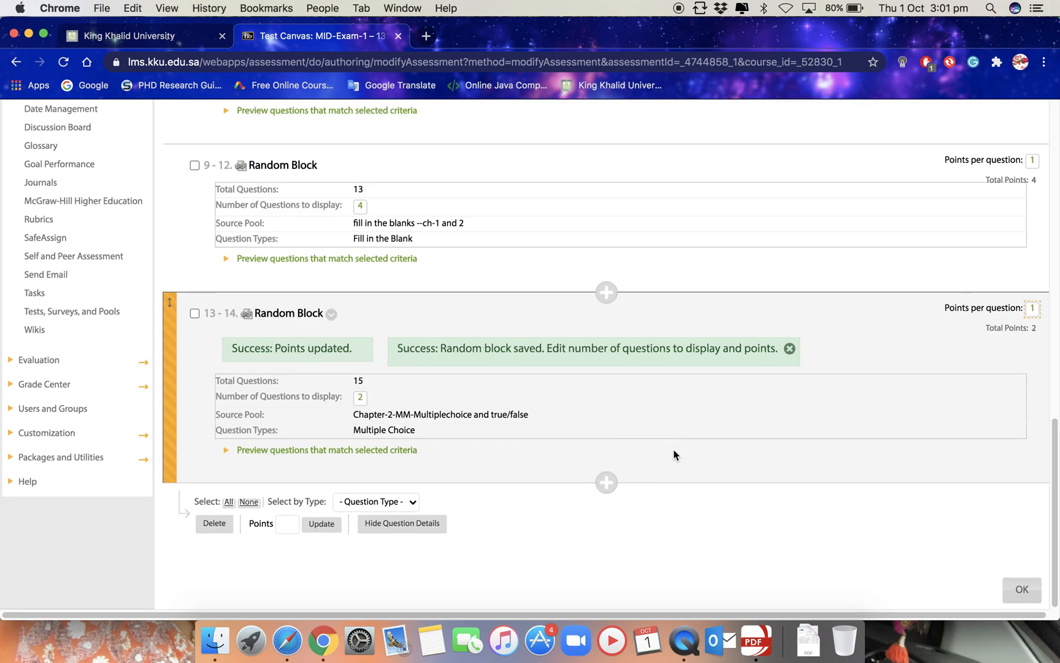
- Add a random block of True/False questions from the Chapter-2-MM-Multiplechoice and true/false pool to the test
scroll(671, 442, up, 15)
scroll(666, 443, up, 3)
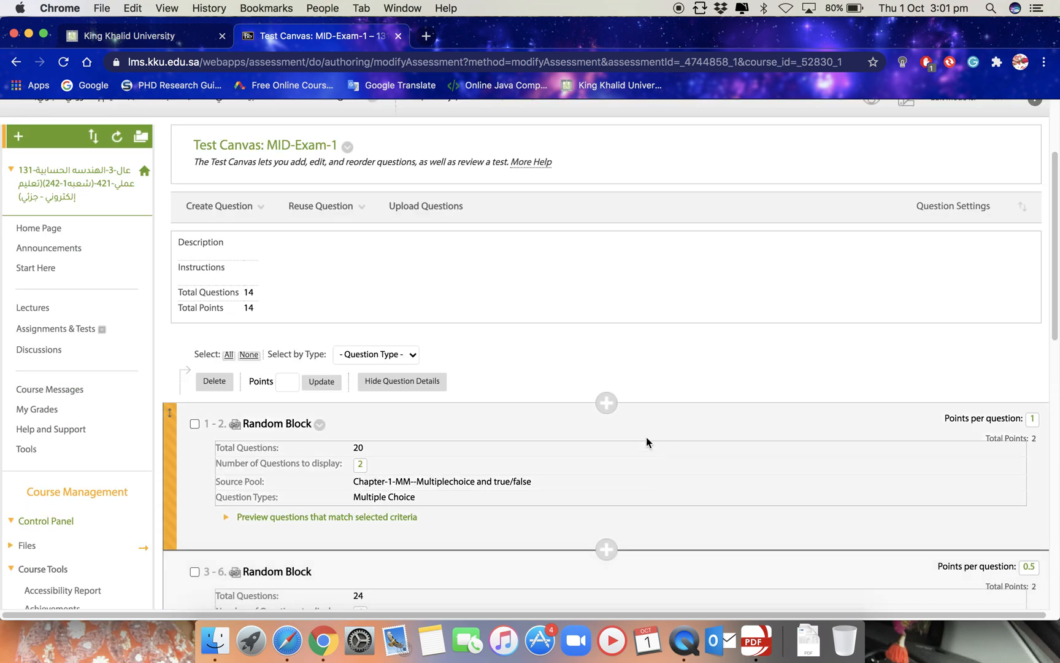
click(331, 206)
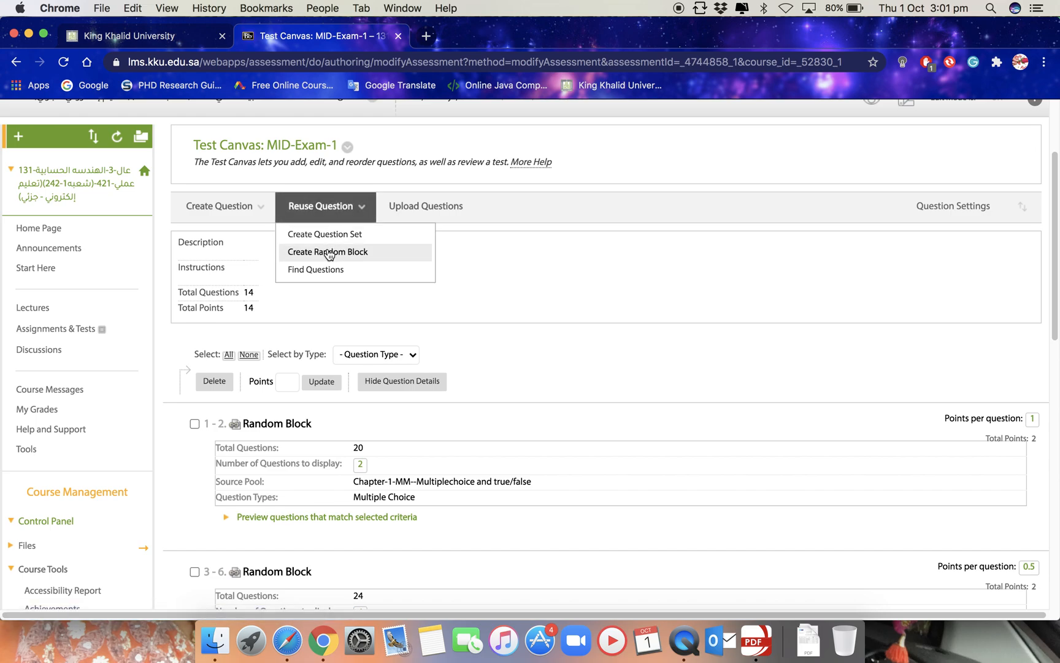
click(329, 253)
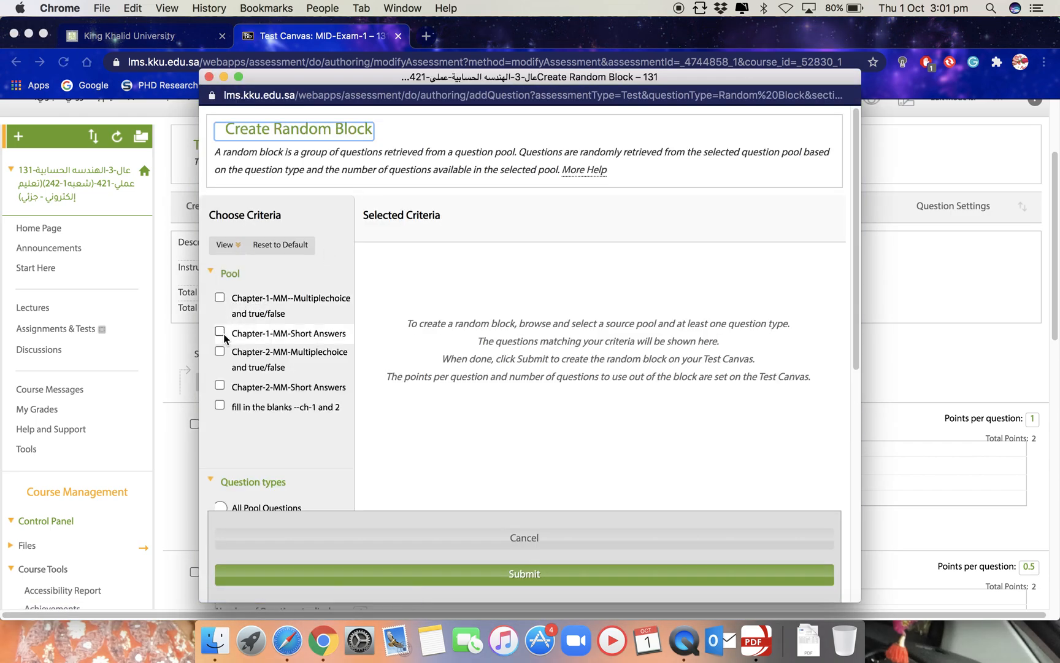
click(220, 352)
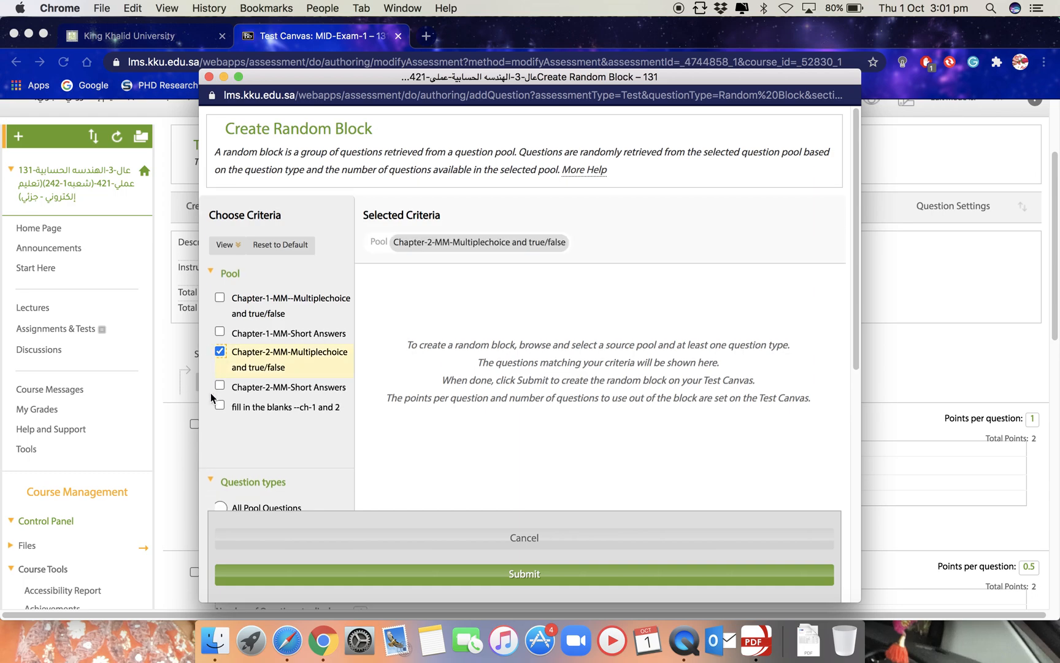
scroll(265, 406, down, 10)
click(220, 434)
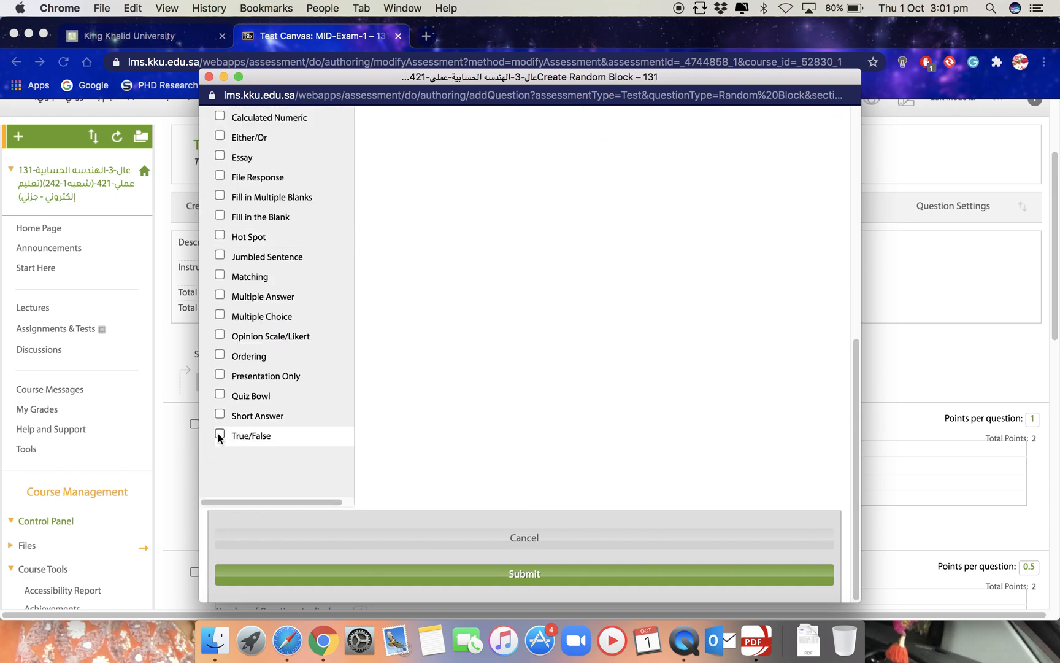
click(548, 581)
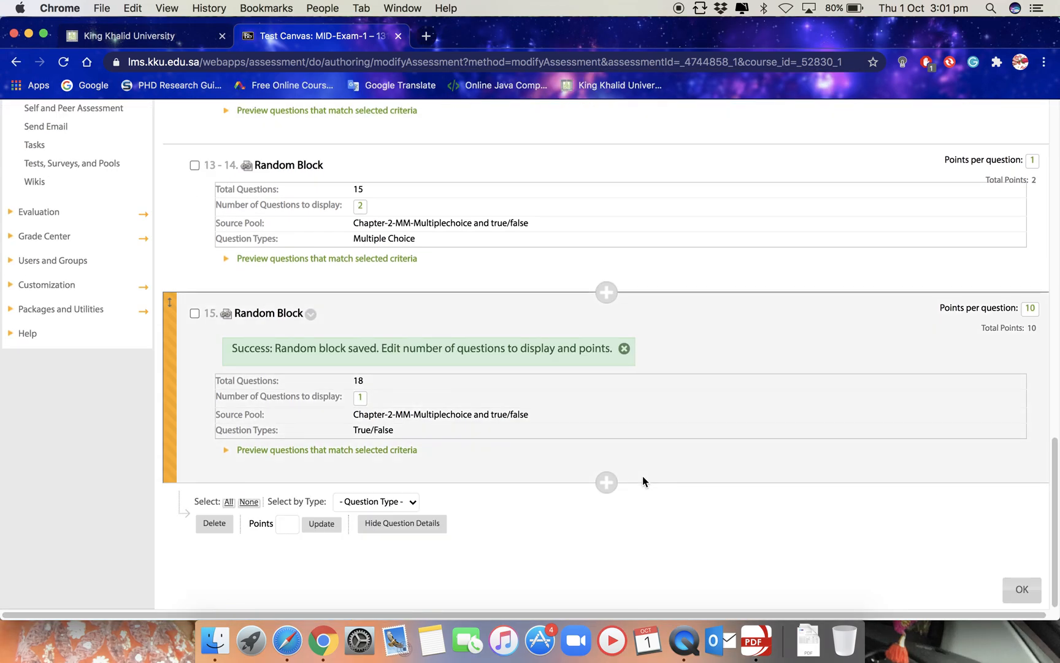
- Set the Chapter-2 True/False random block to display 4 questions at 0.5 points per question
click(360, 397)
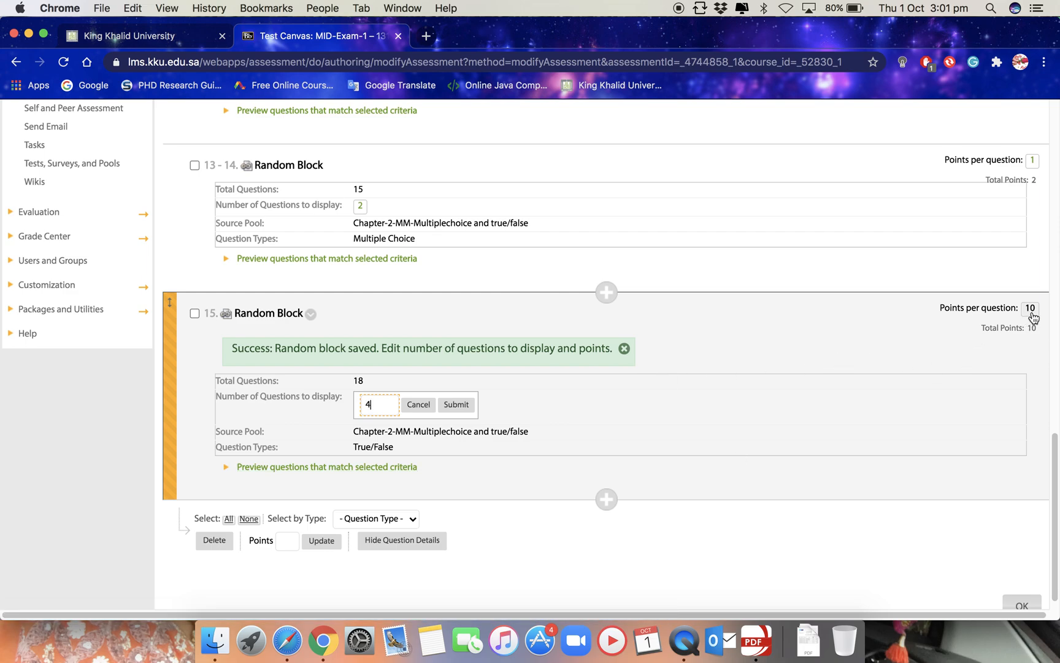
click(454, 405)
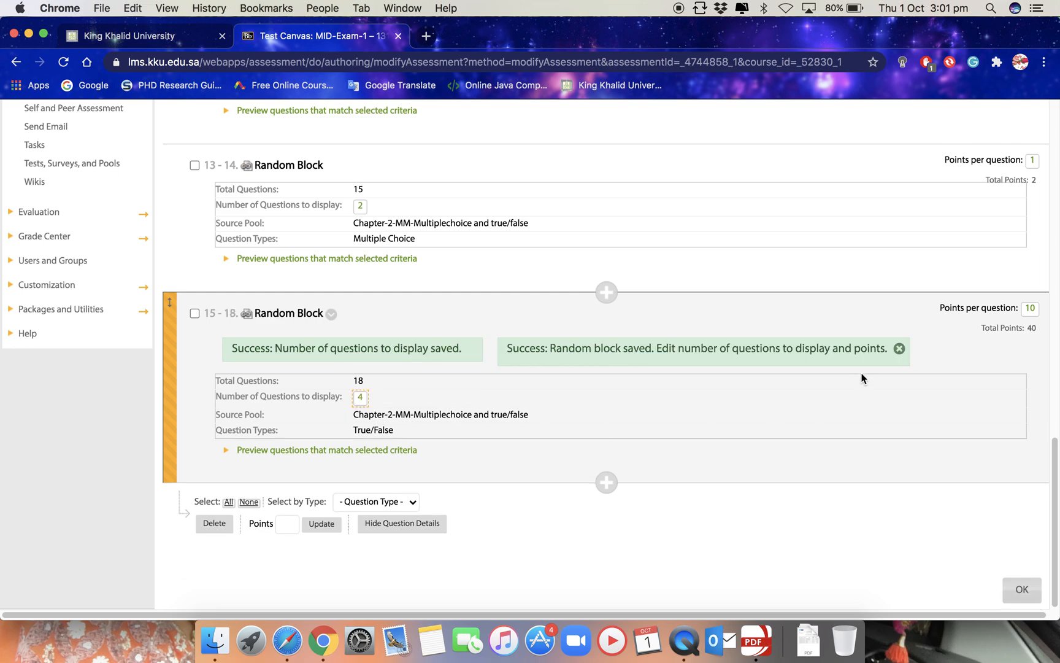
click(1030, 308)
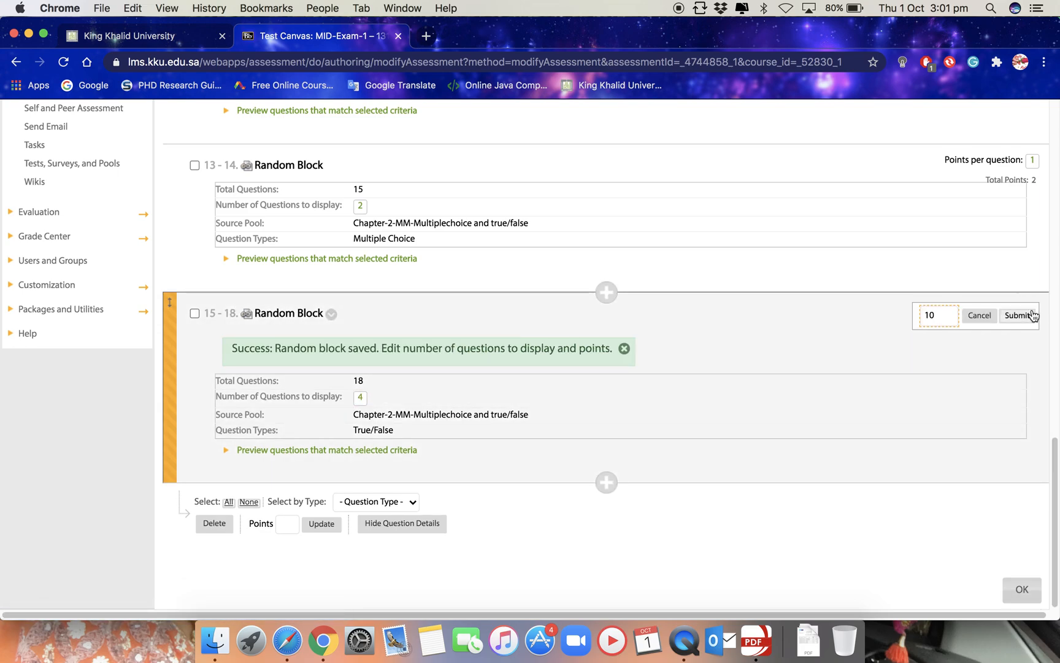
click(1031, 314)
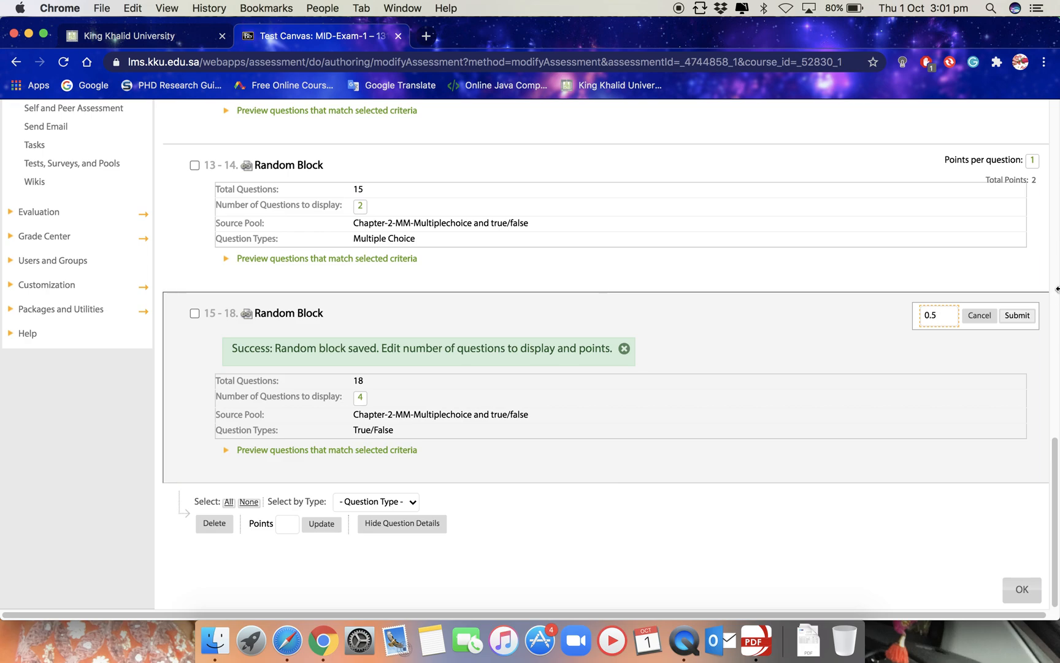
click(1018, 317)
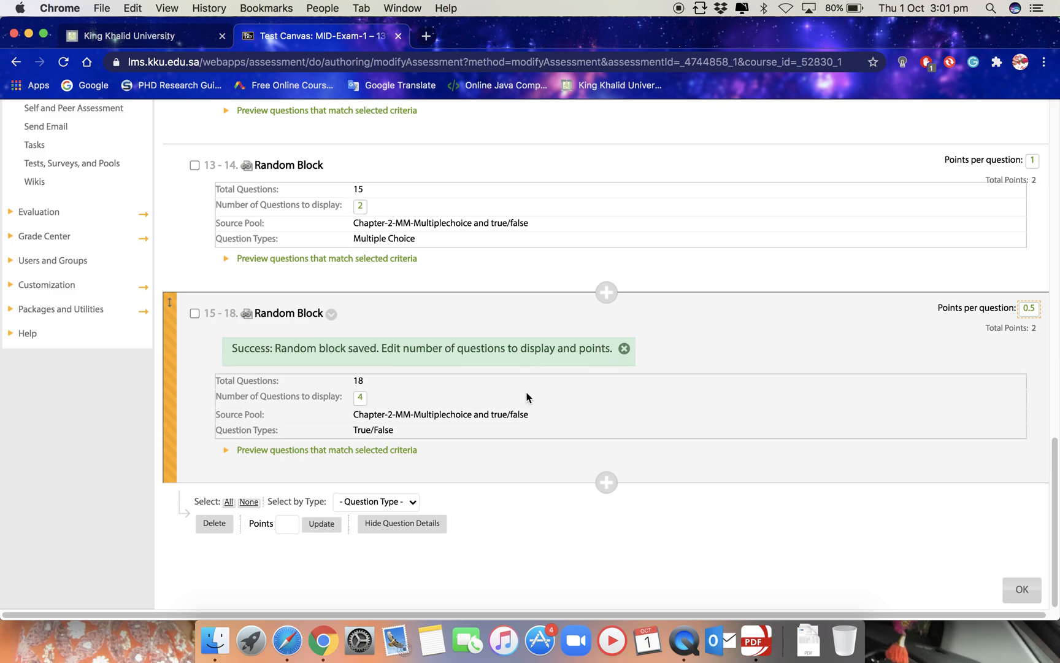
- Add a random block of Short Answer questions from the Chapter-2-MM-Short Answers pool to the test
scroll(552, 368, up, 20)
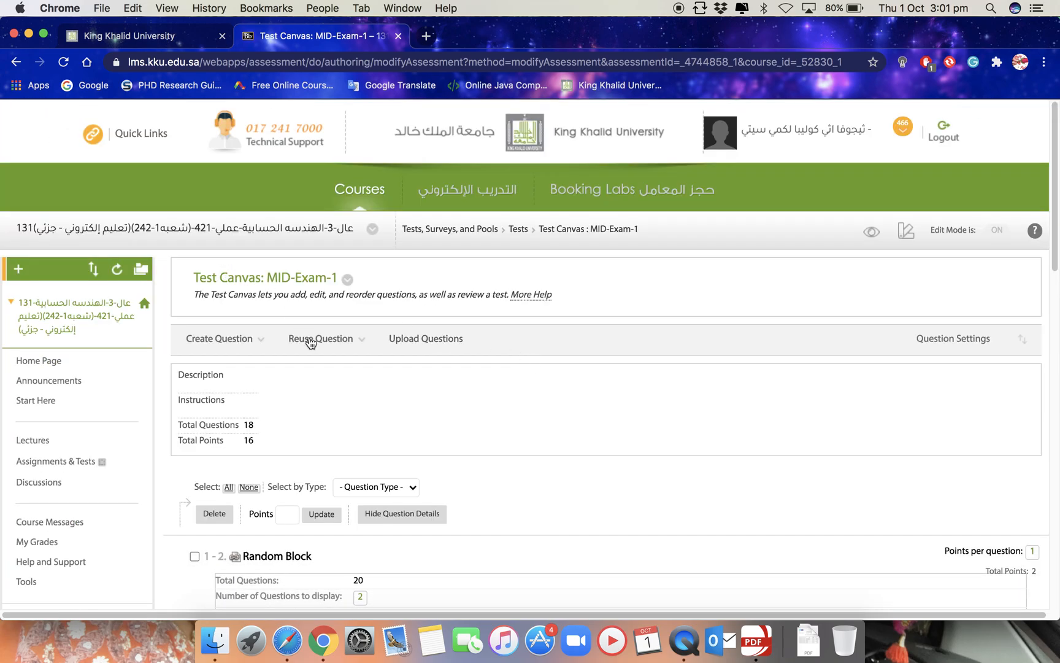
click(309, 341)
click(315, 382)
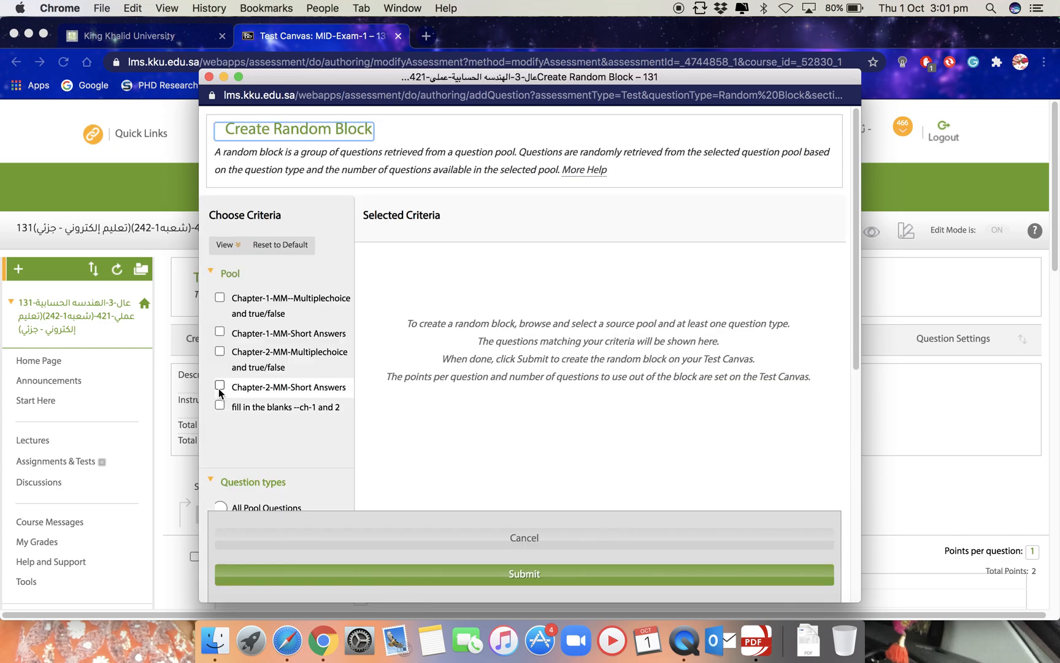
click(219, 386)
scroll(282, 414, down, 5)
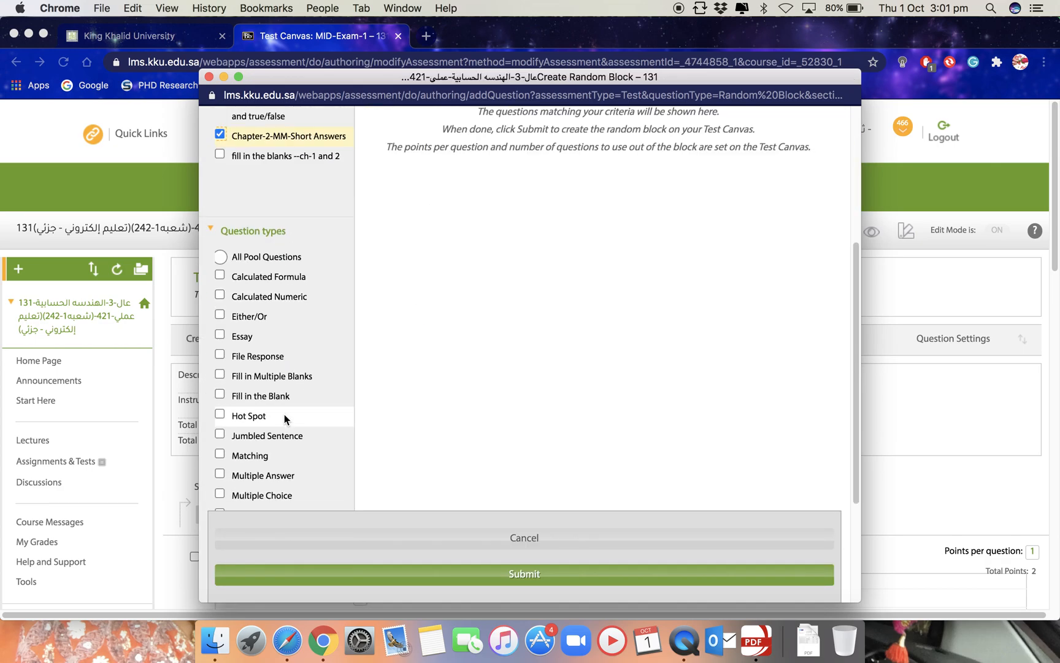
scroll(284, 419, down, 3)
click(221, 463)
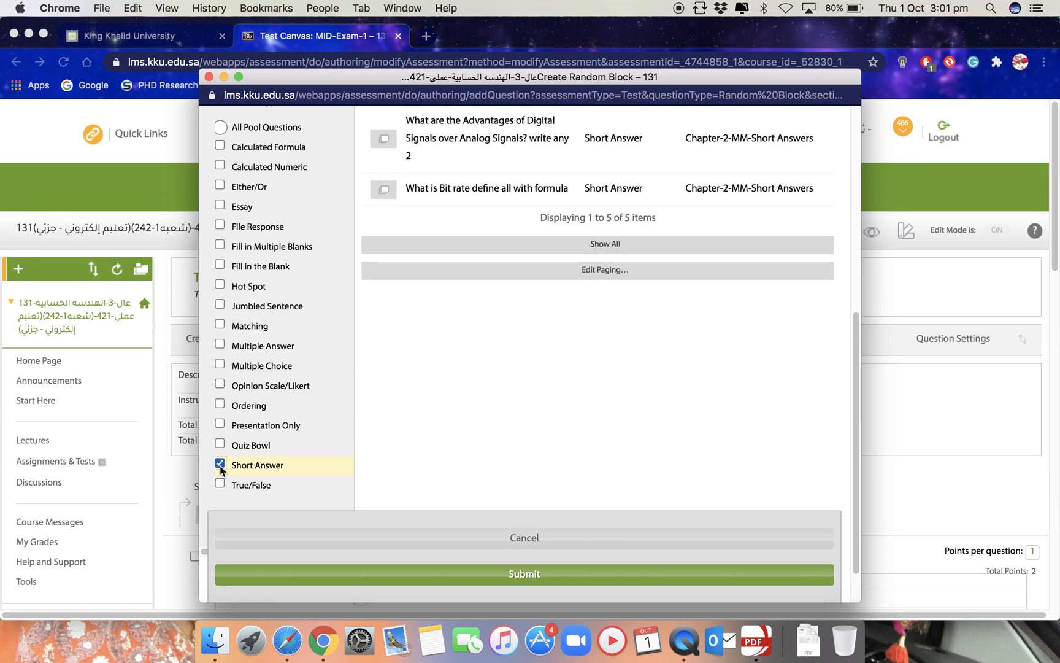
click(548, 577)
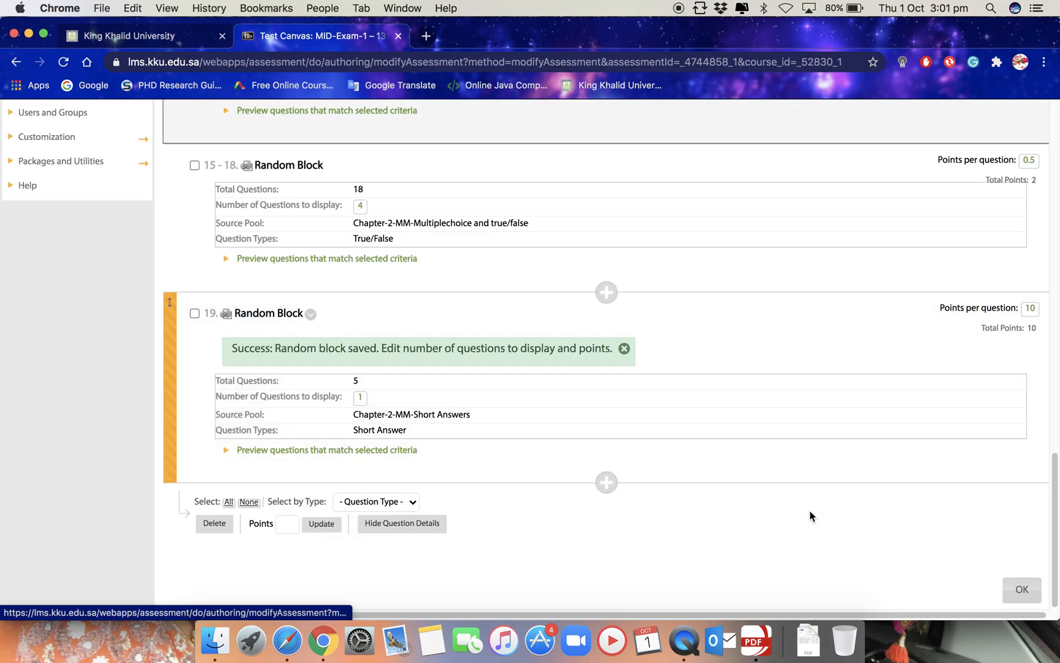
- Set the Chapter-2 Short Answer random block to display 2 questions at 2 points per question
click(360, 397)
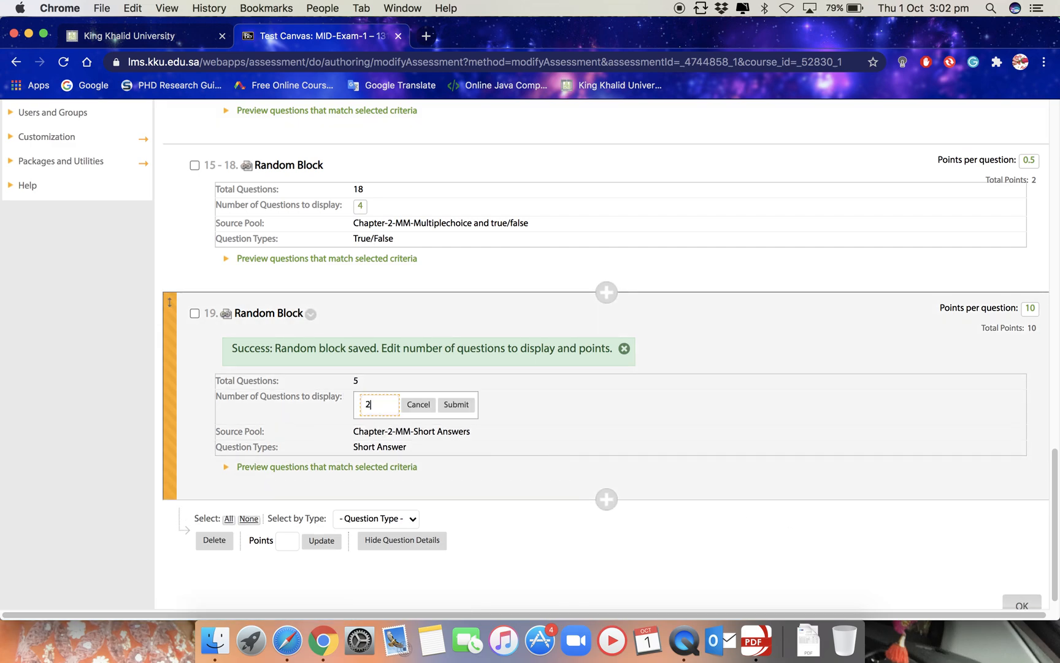
click(469, 404)
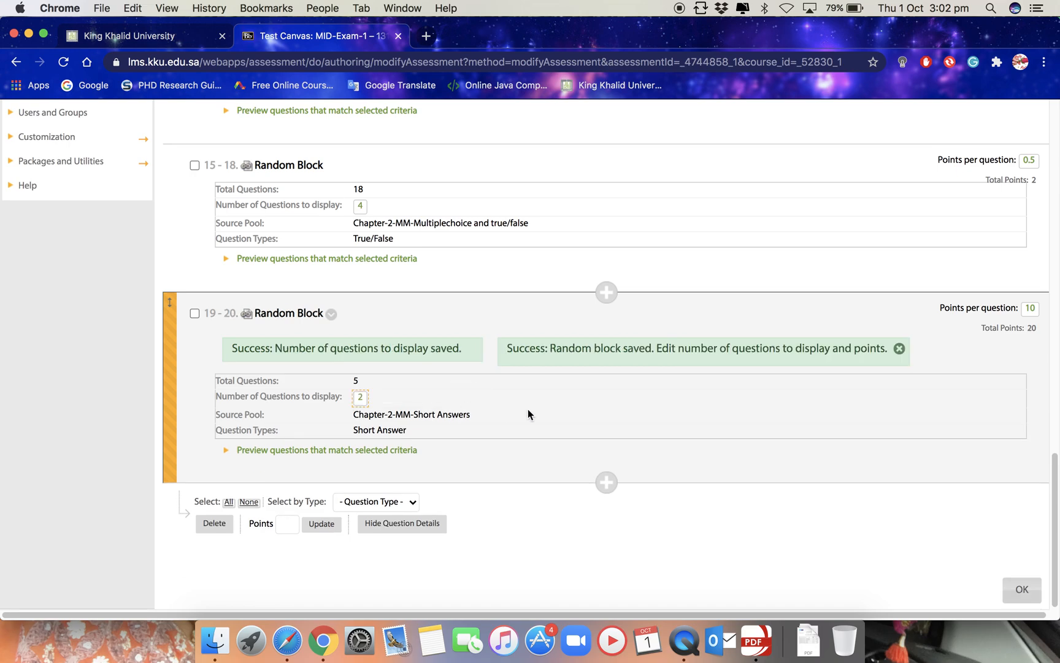
click(1029, 308)
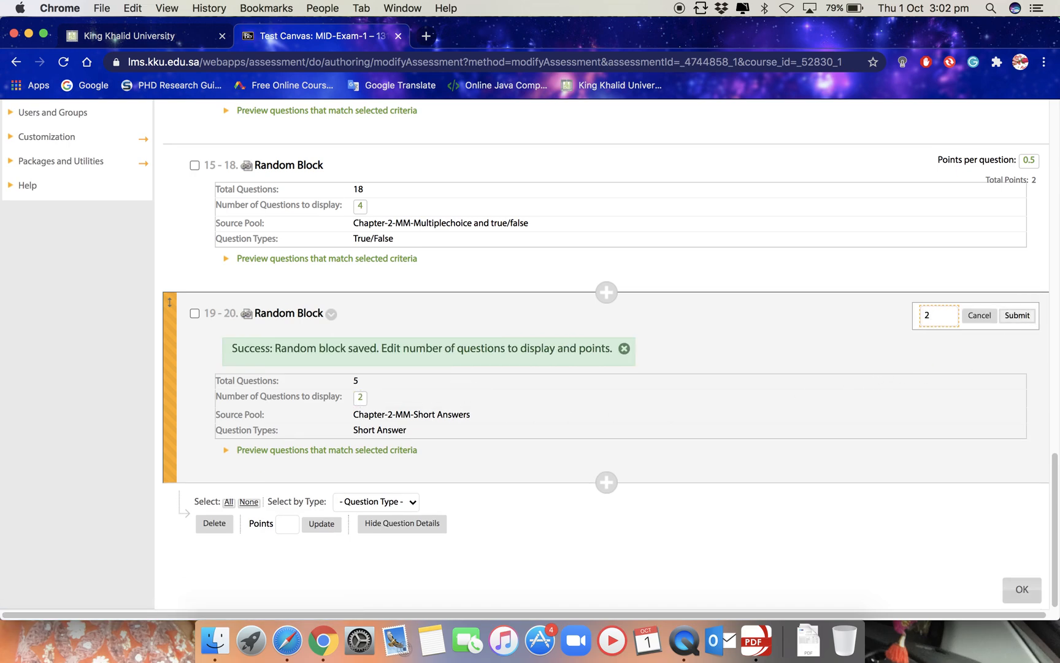
click(1017, 315)
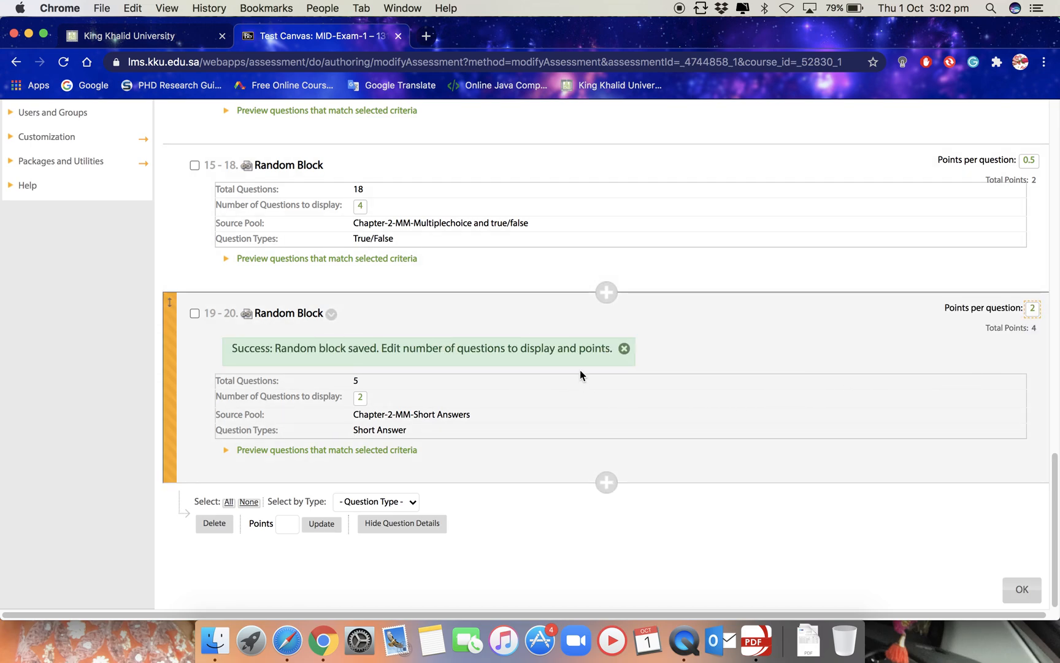
- Compare the test's totals and each random block's question count with the Chapter-1 and Chapter-2 plan in PDF Reader Pro
scroll(601, 379, up, 15)
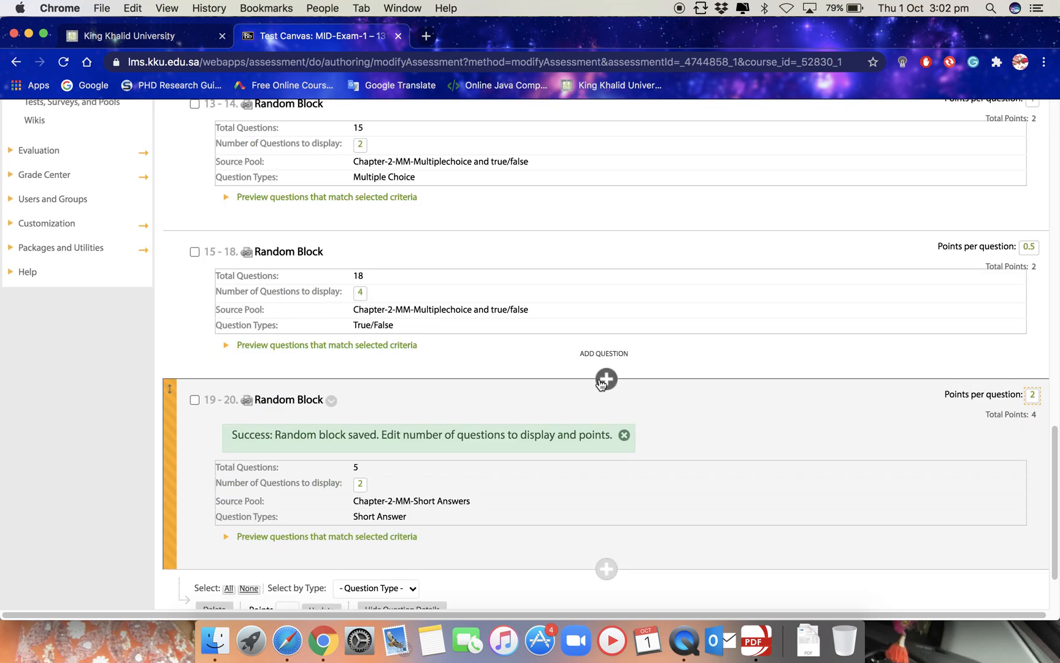
scroll(442, 353, up, 3)
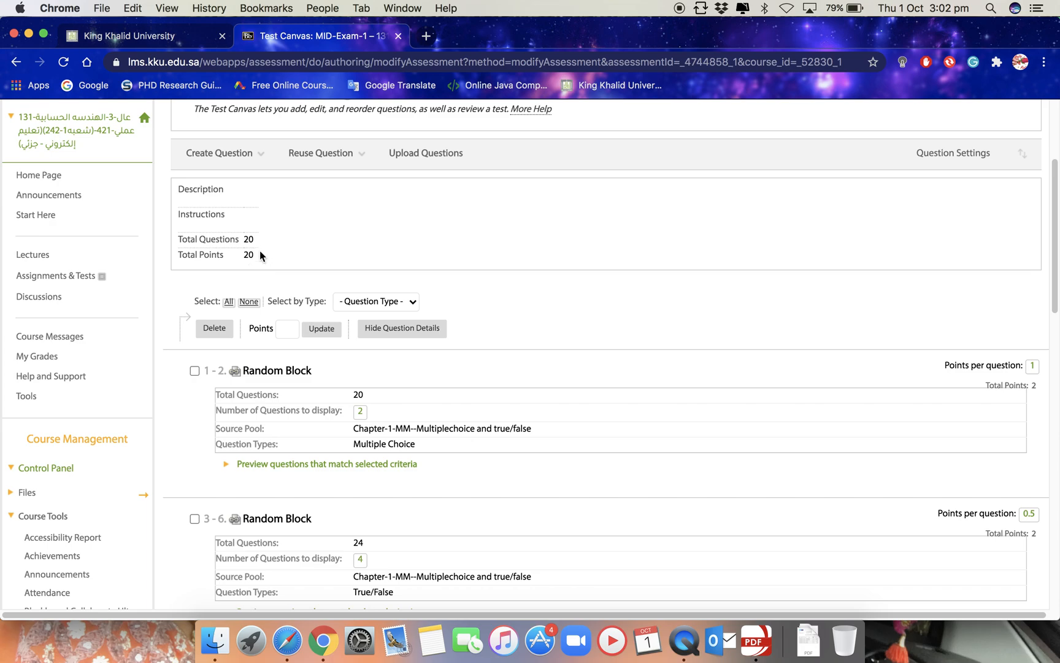
click(755, 640)
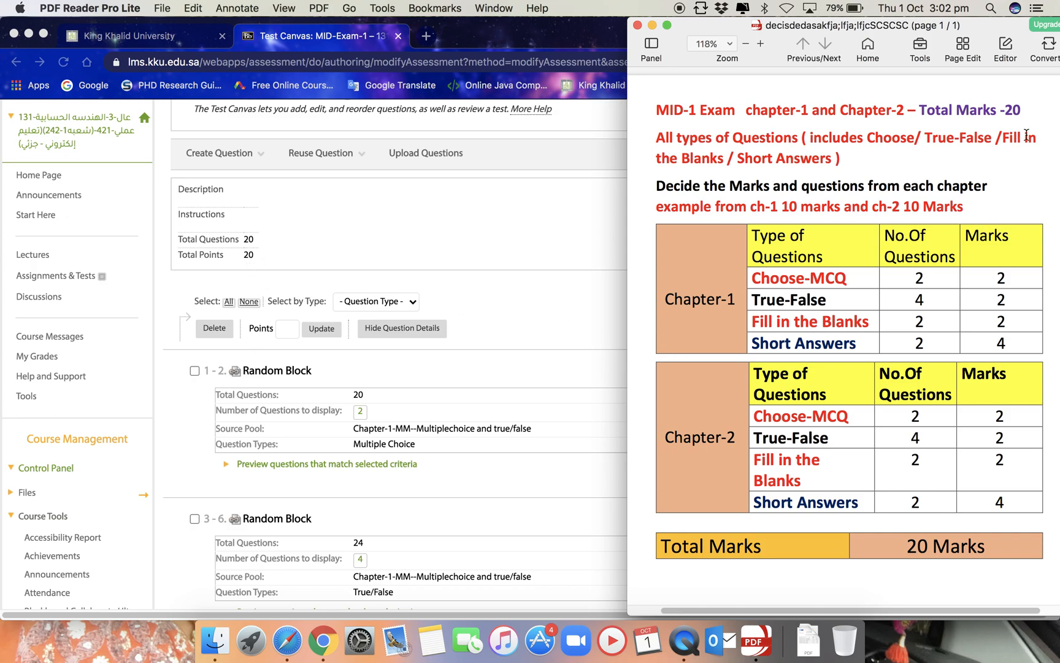
drag(1029, 108, 996, 87)
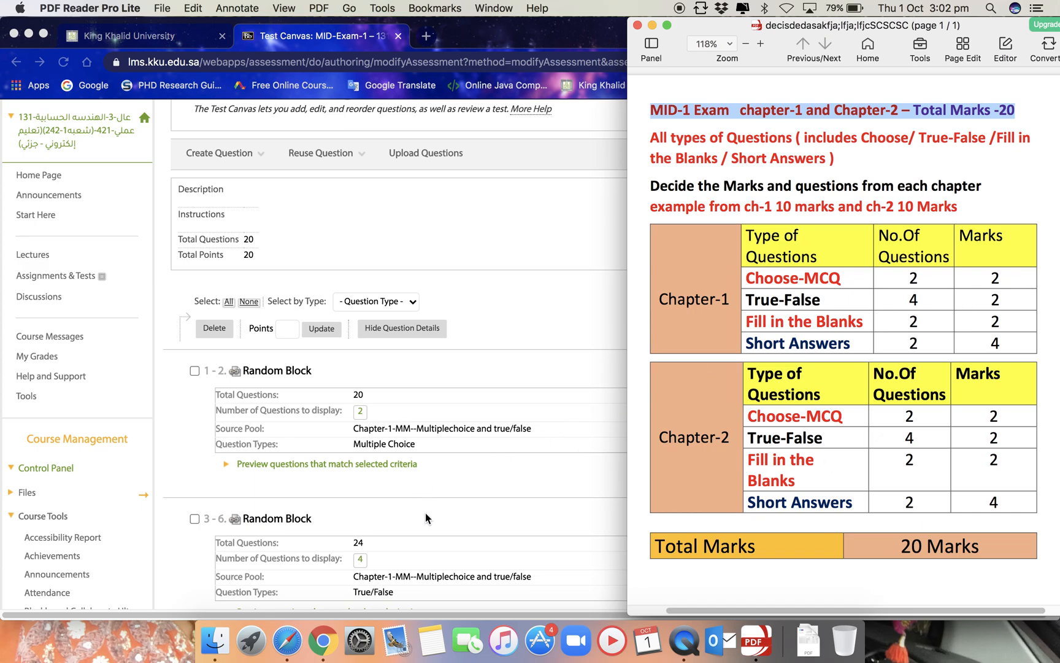
scroll(425, 514, down, 2)
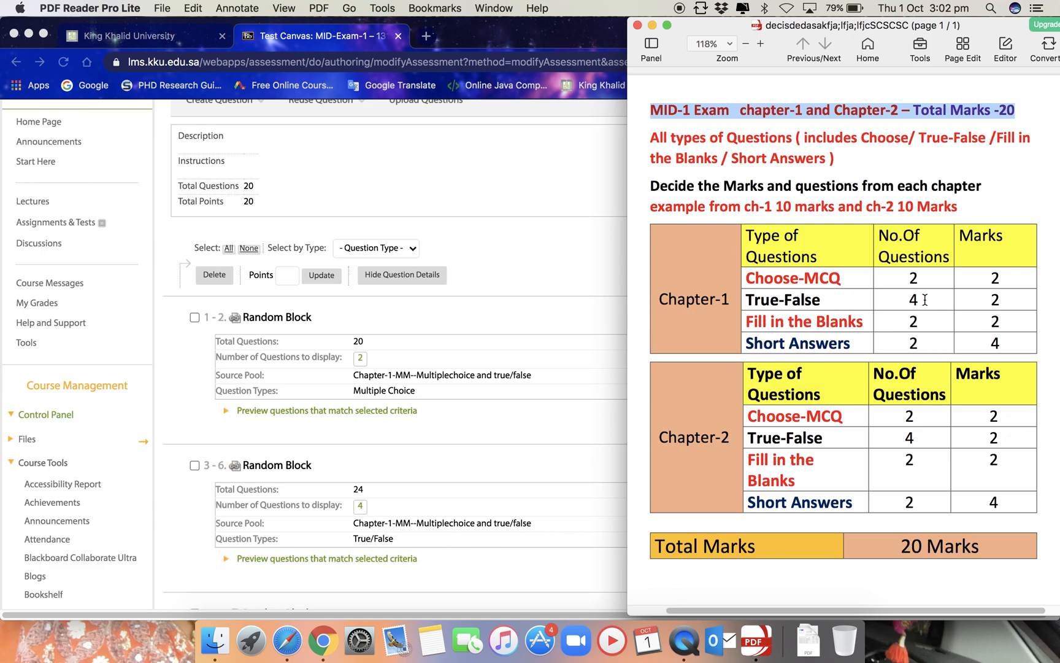
scroll(462, 491, down, 8)
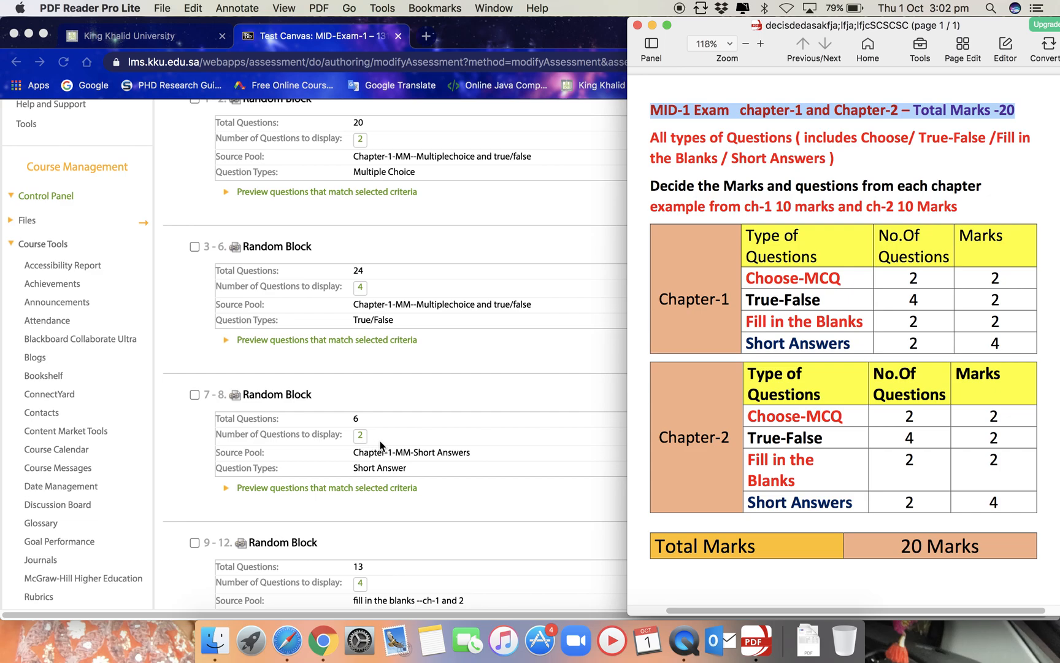
scroll(467, 463, down, 11)
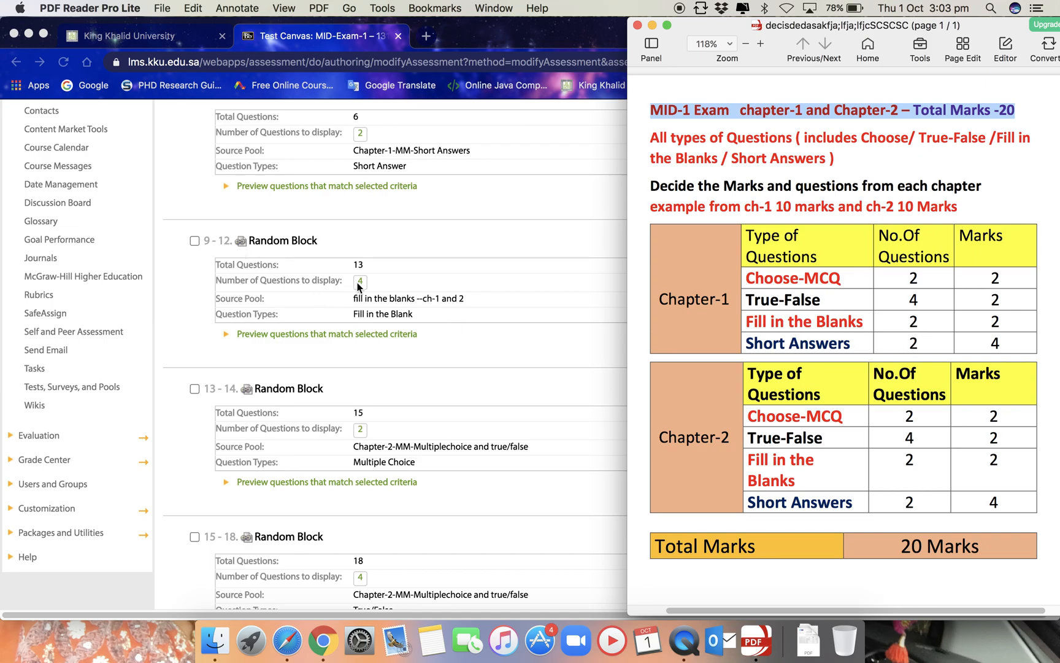
scroll(422, 466, down, 1)
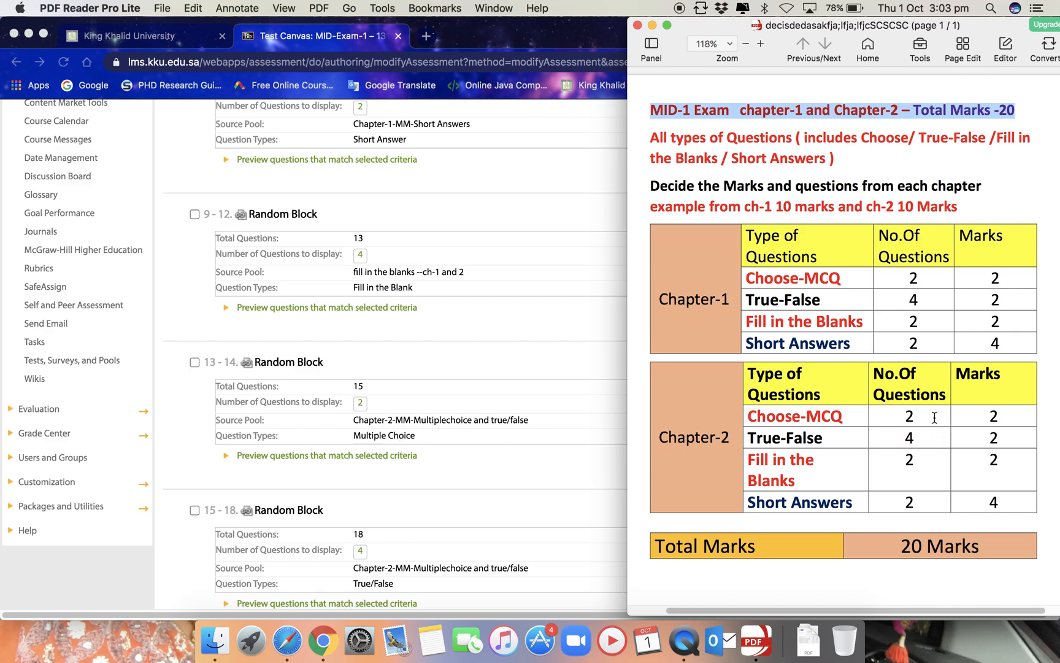
click(901, 393)
drag(919, 411, 905, 438)
scroll(365, 448, down, 3)
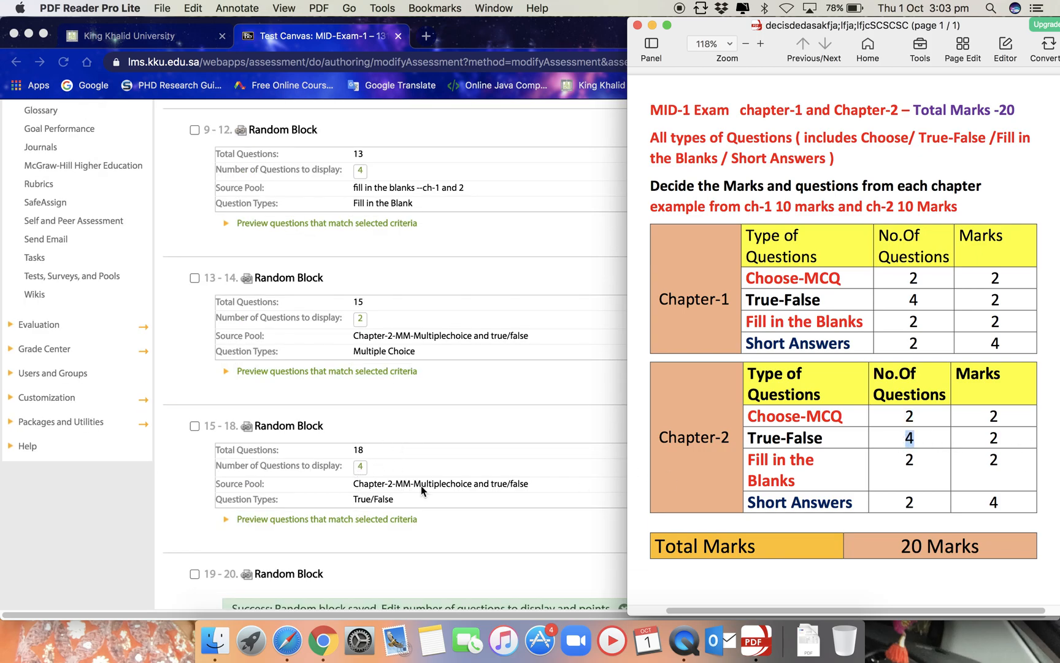
scroll(422, 491, down, 8)
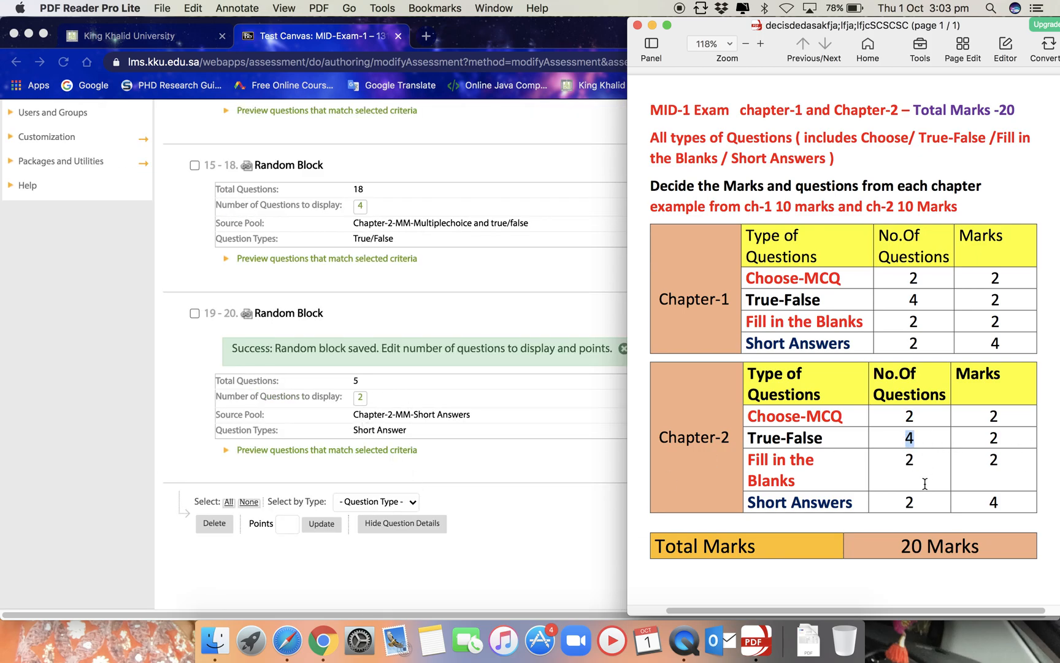
drag(924, 502, 905, 502)
click(530, 521)
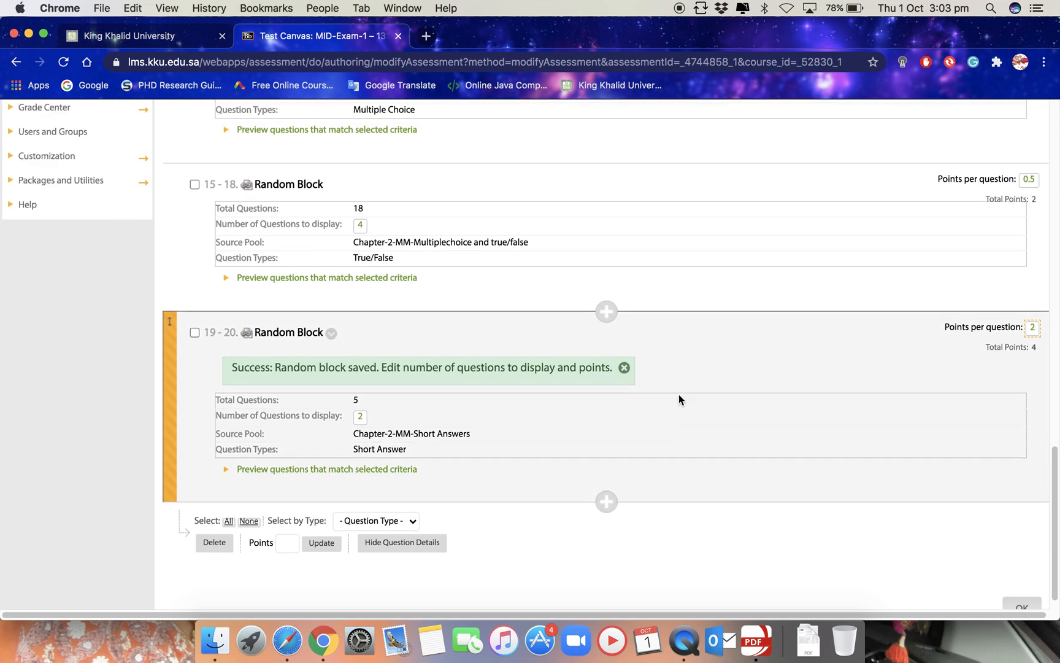
- Recheck the test canvas totals in Chrome and finish editing the MID-Exam-1 test
scroll(705, 433, up, 20)
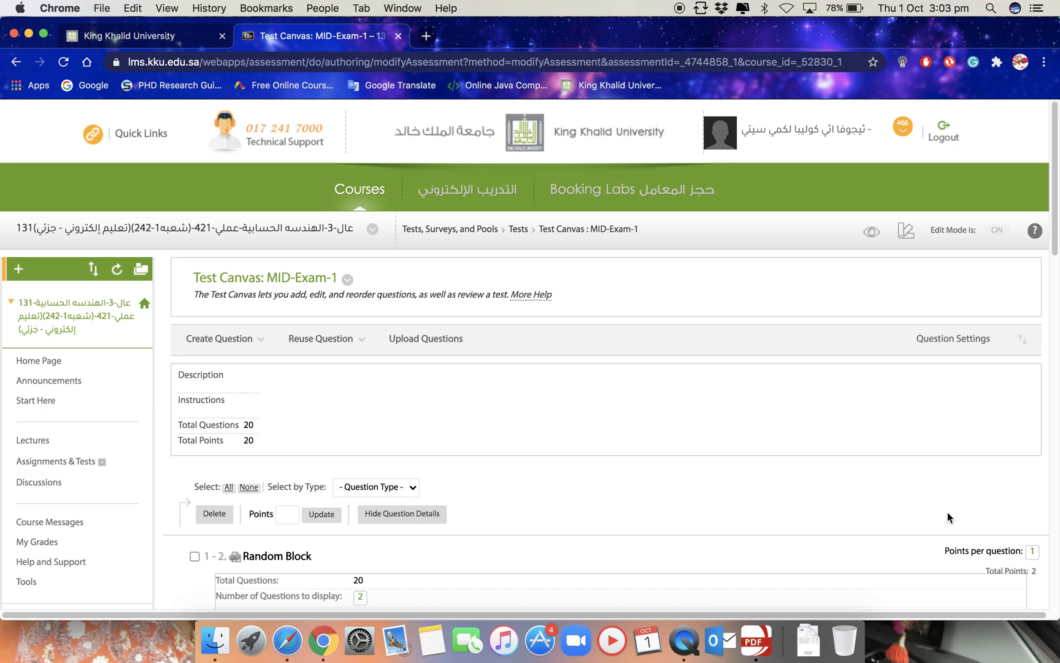
scroll(948, 517, down, 20)
click(1022, 588)
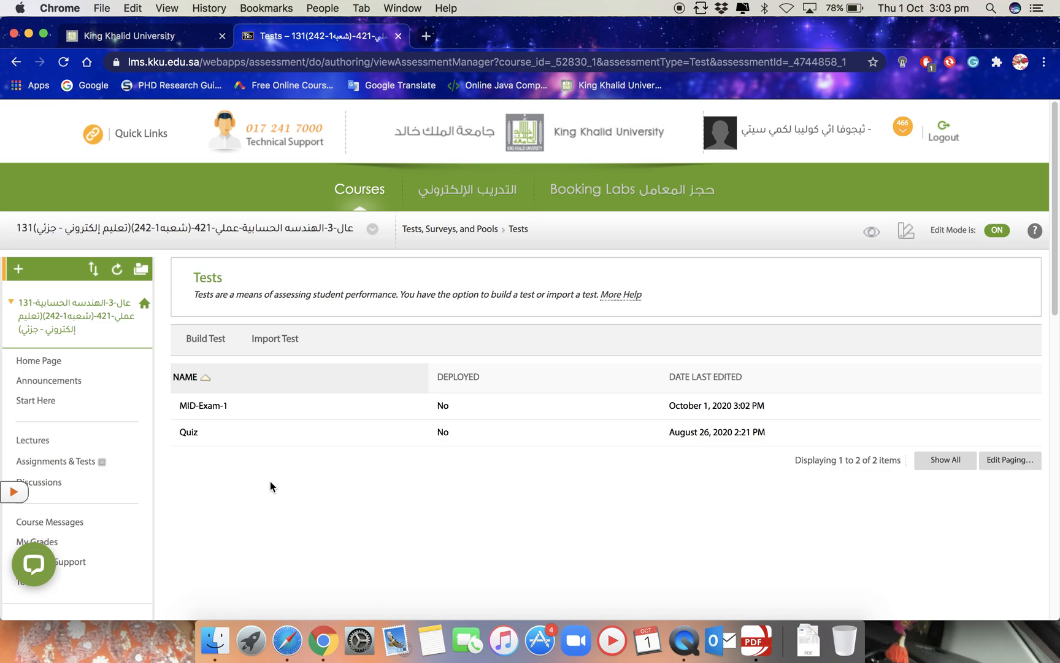
- Add the existing MID-Exam-1 test to the Assignments & Tests content area
click(61, 468)
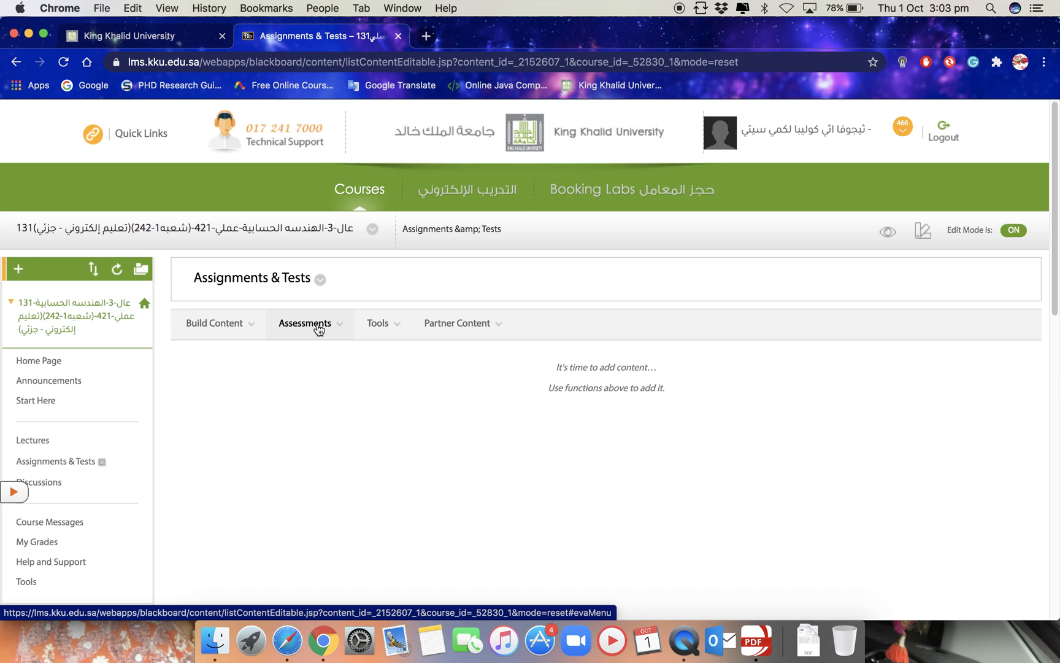
click(319, 328)
click(291, 361)
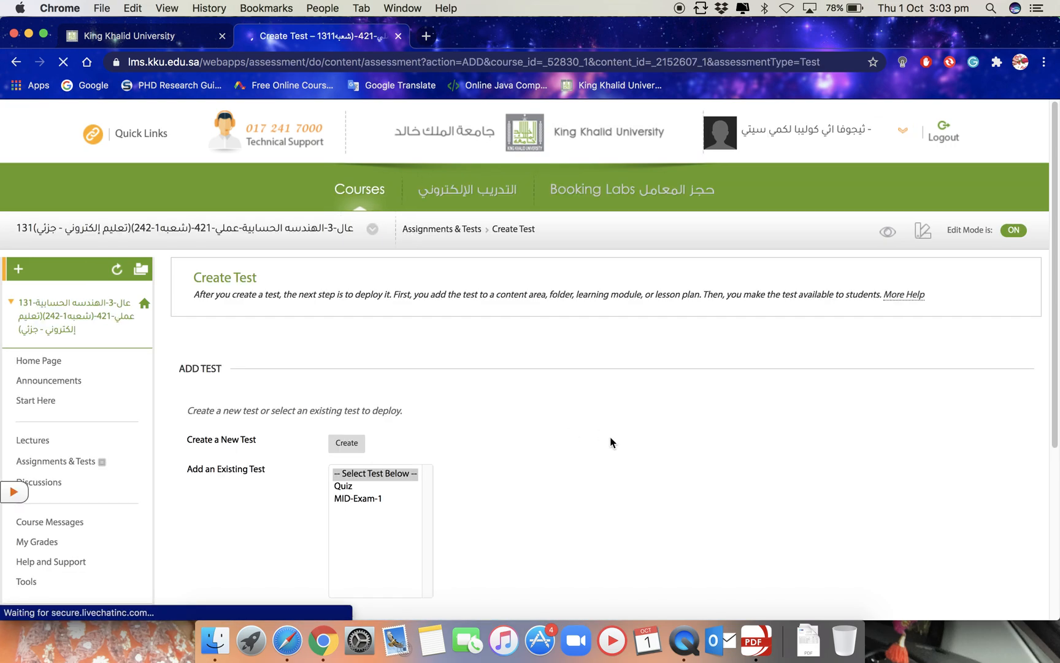
scroll(610, 438, down, 4)
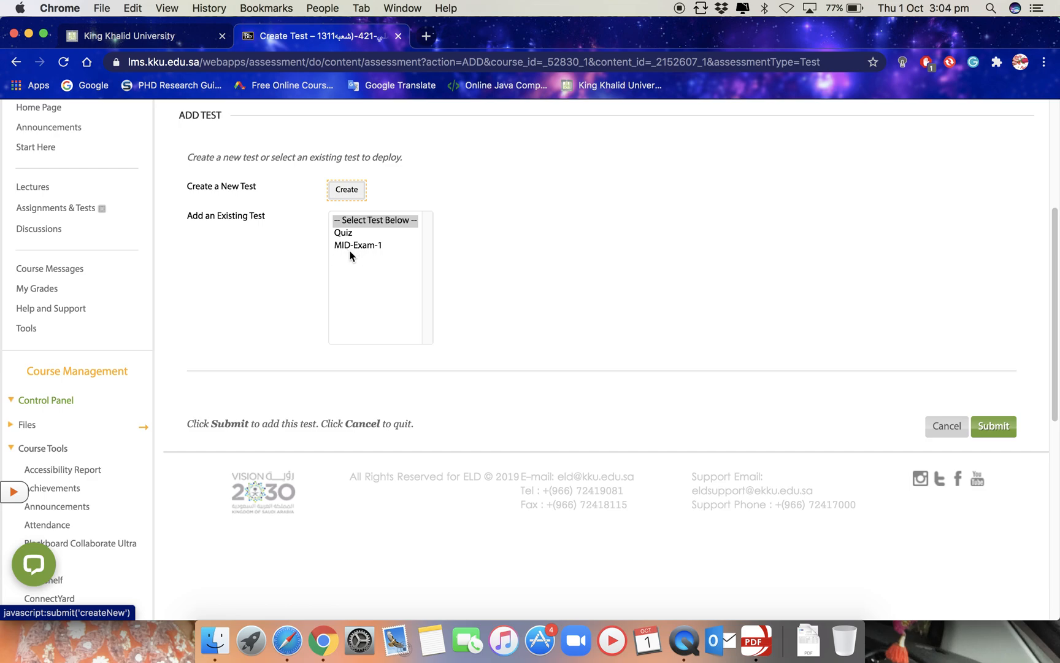
click(351, 246)
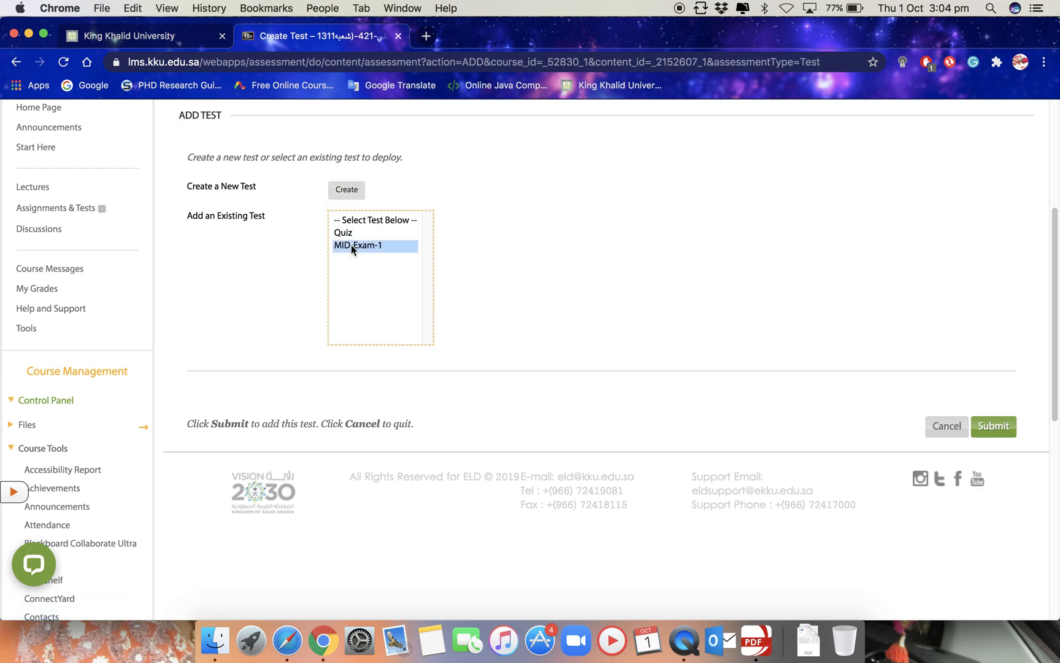
click(993, 426)
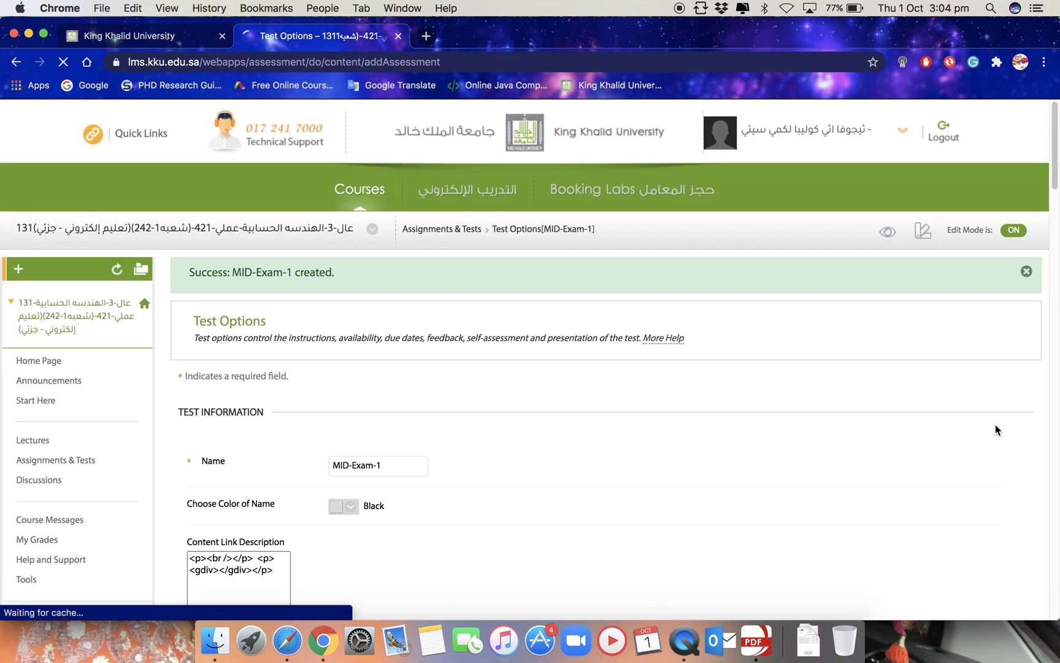
- Review the test's description, instructions, availability, attempts, timer, display date, password and location options
scroll(748, 417, down, 5)
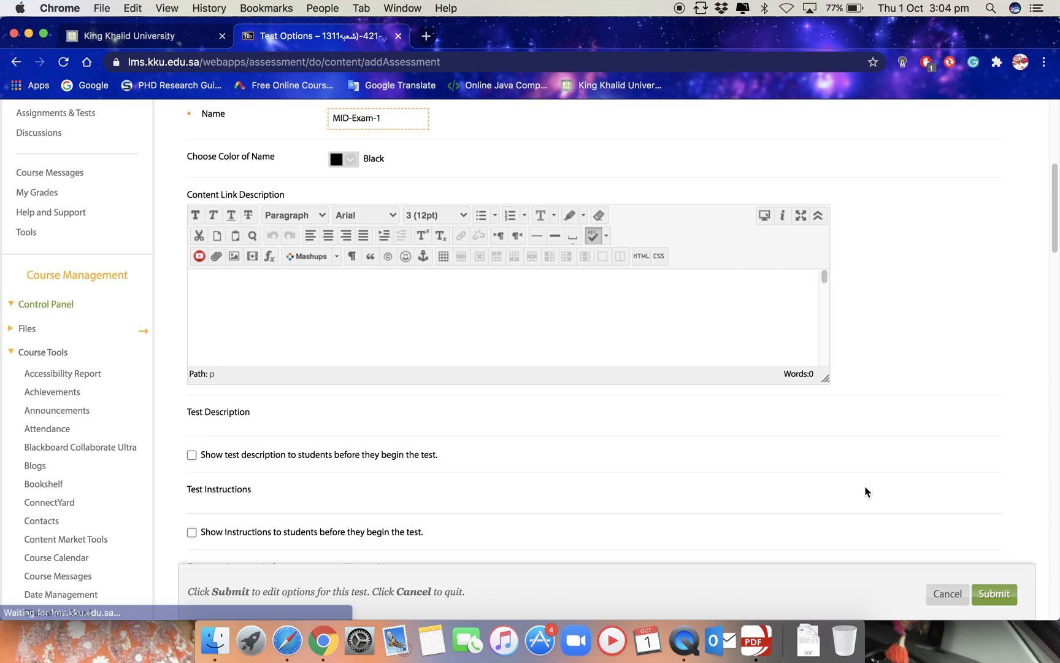
scroll(845, 350, down, 5)
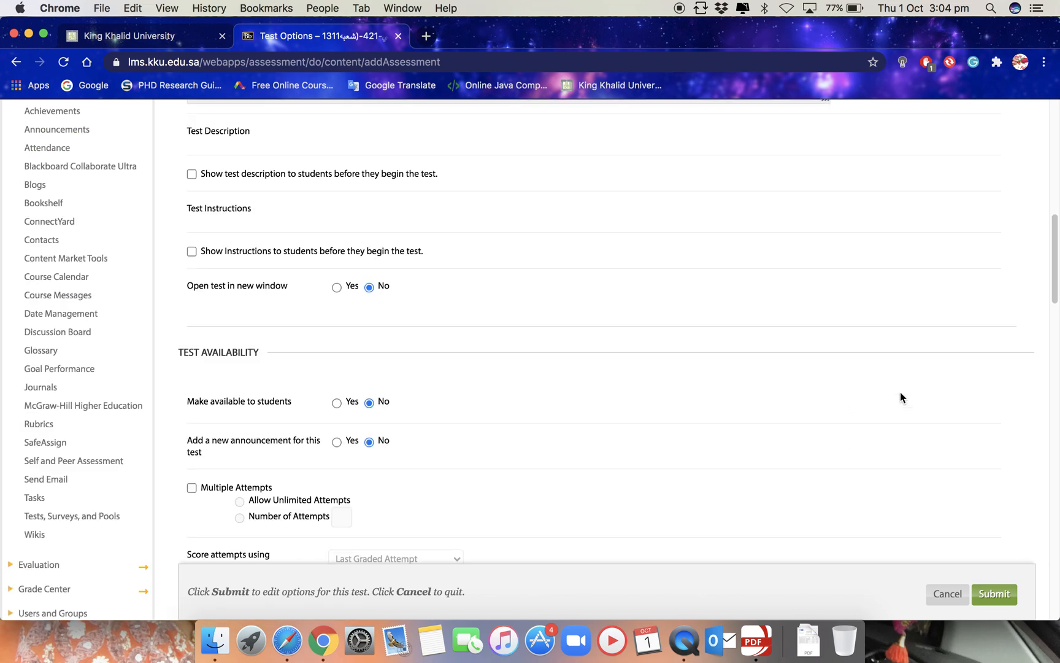
scroll(589, 409, down, 1)
scroll(590, 409, down, 1)
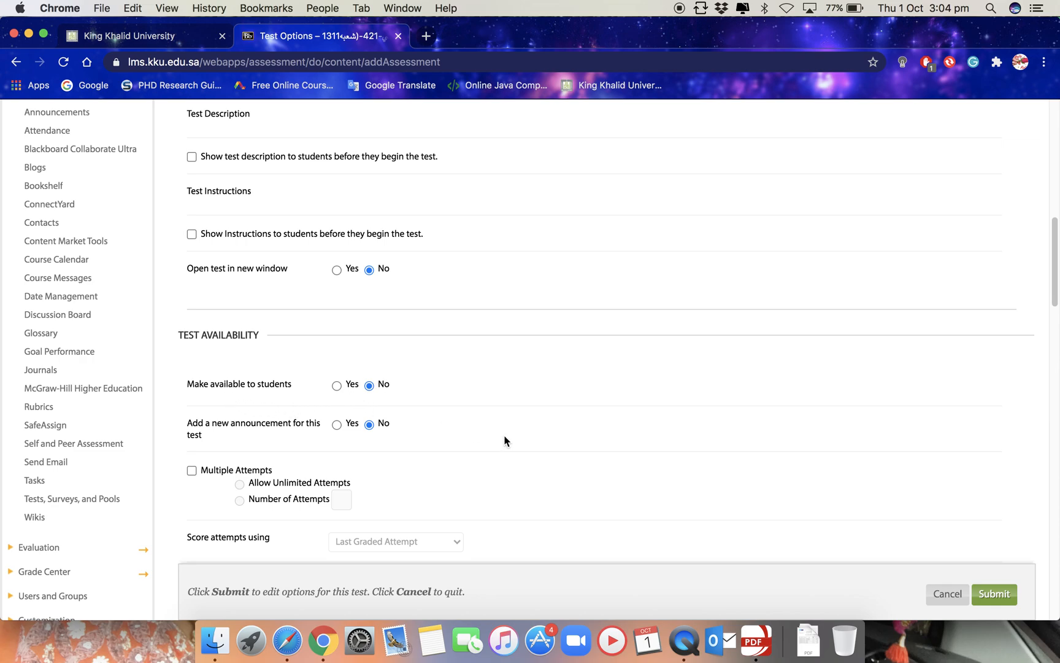
scroll(541, 444, down, 4)
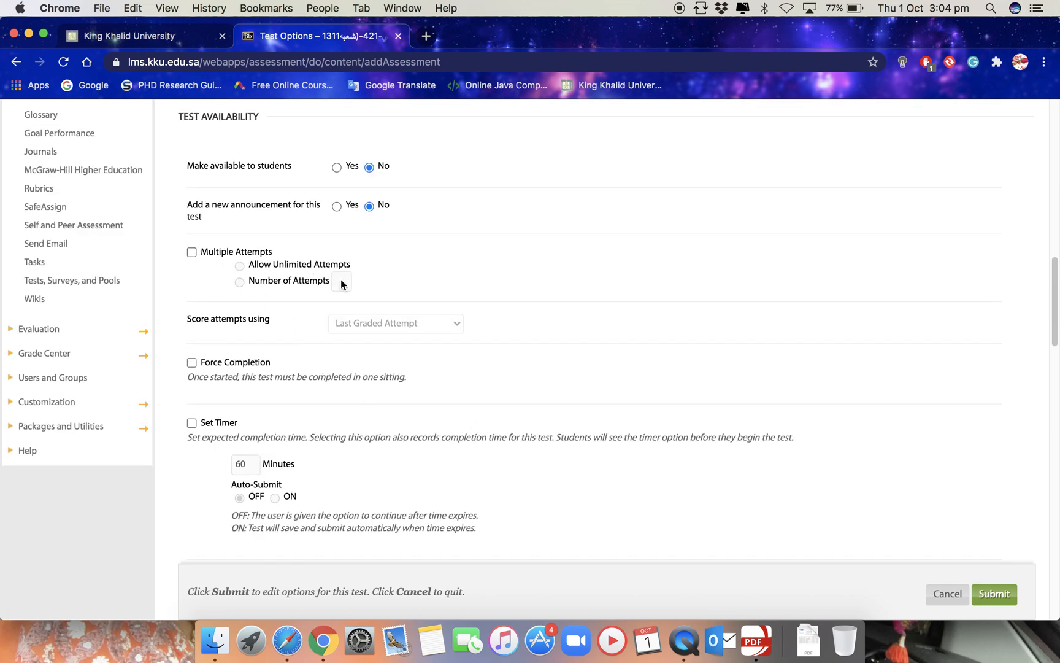
scroll(509, 377, down, 1)
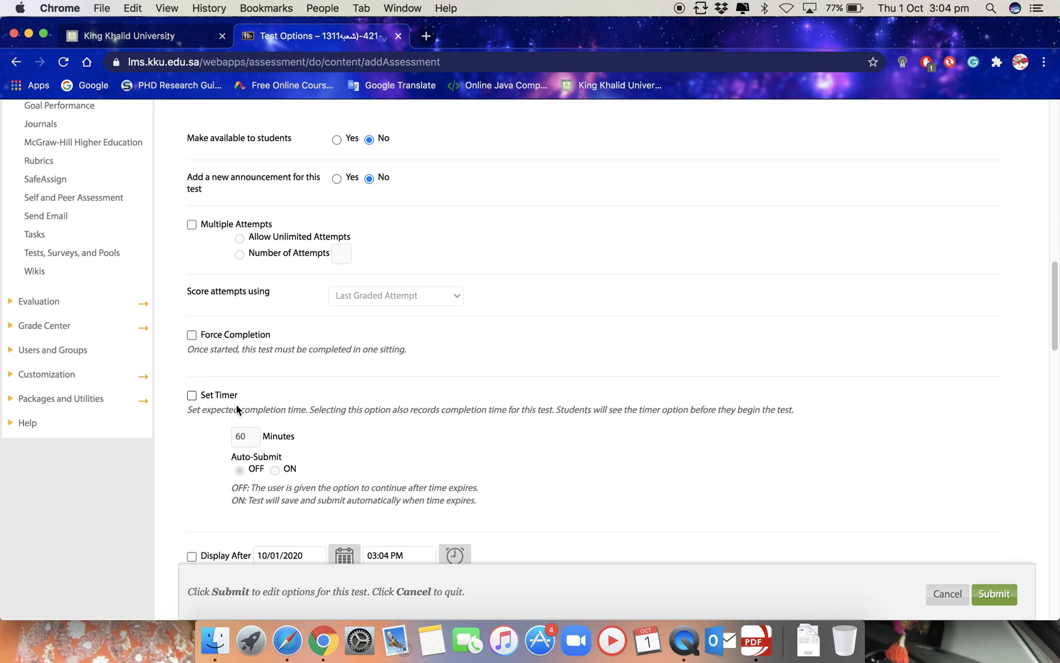
scroll(628, 433, down, 5)
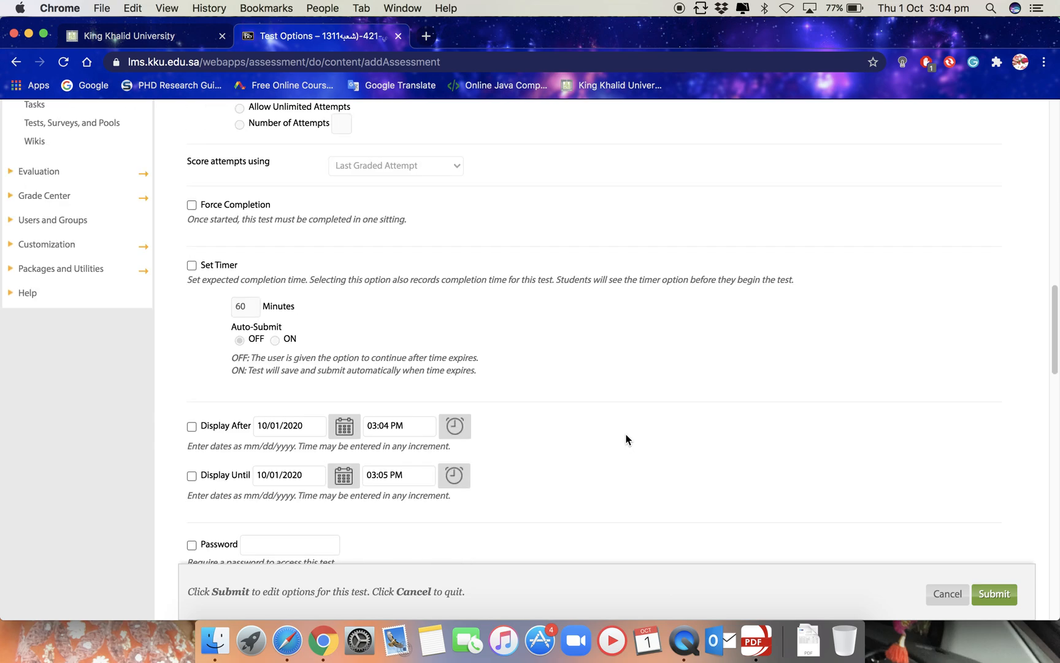
scroll(552, 423, down, 1)
scroll(587, 416, down, 12)
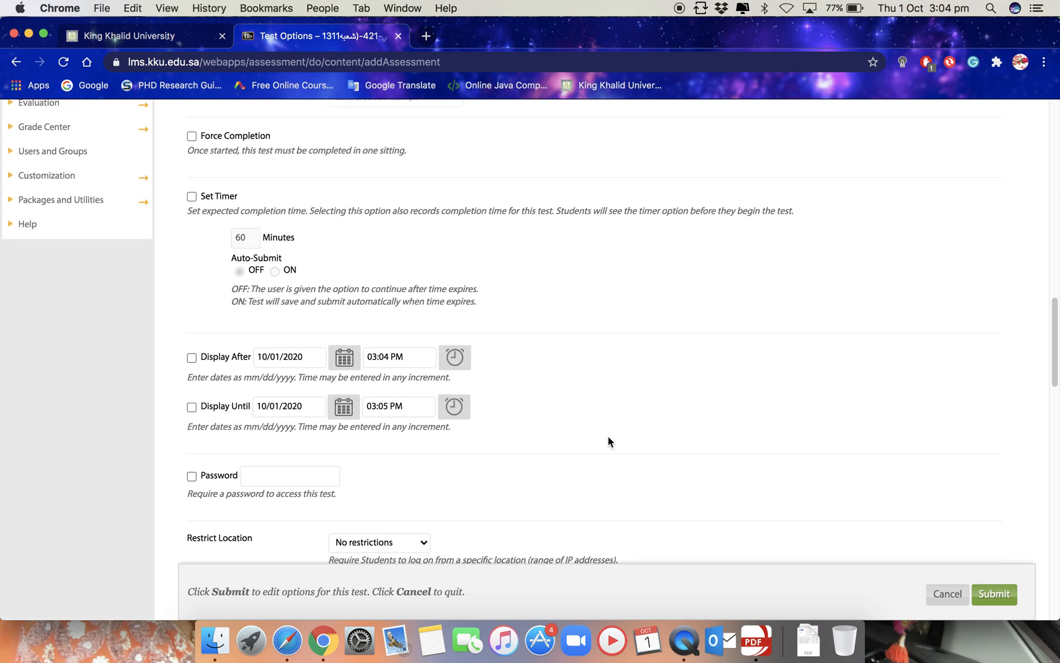
- Present the test one question at a time with backtracking prohibited and questions randomized for each attempt
scroll(612, 437, down, 8)
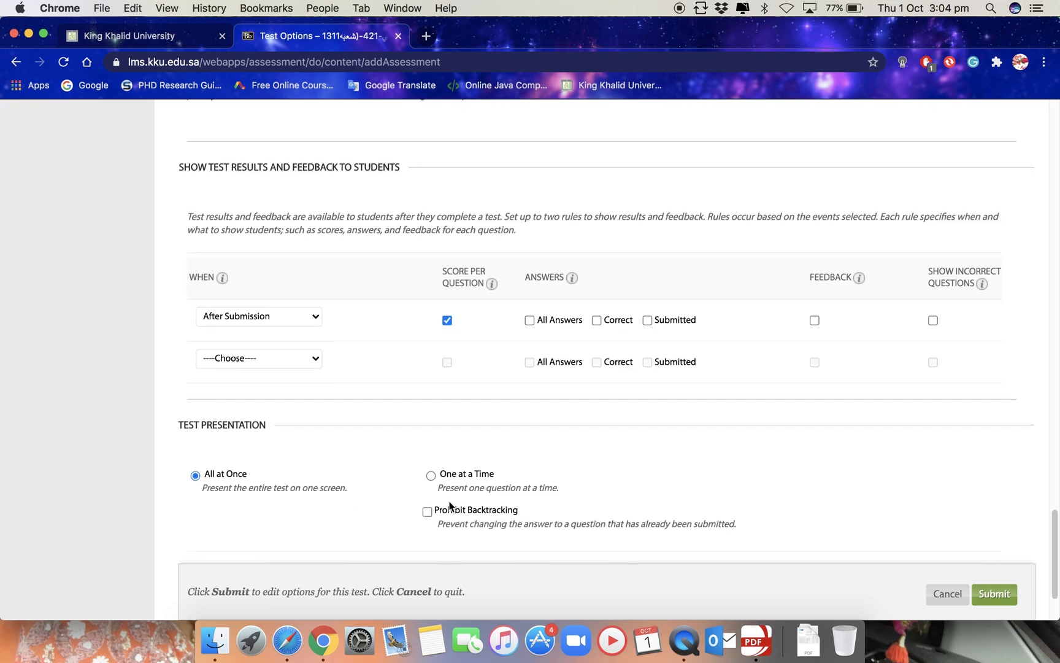
click(431, 475)
click(427, 511)
scroll(577, 512, down, 2)
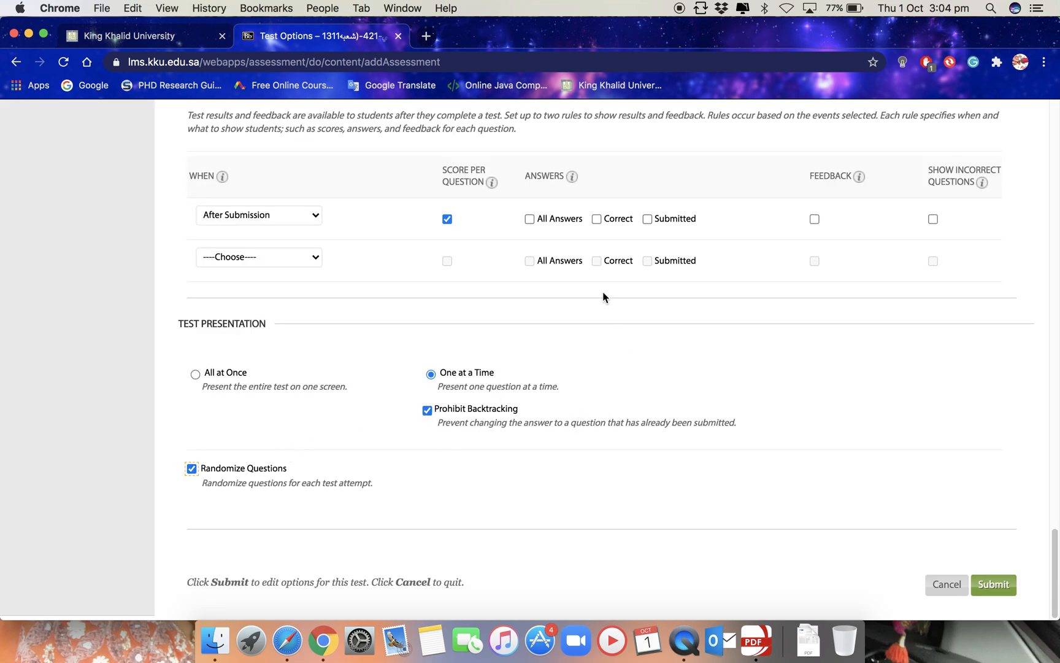
- Show all, correct and submitted answers to students as a One-time View, and submit the test options
click(530, 219)
click(597, 219)
click(307, 213)
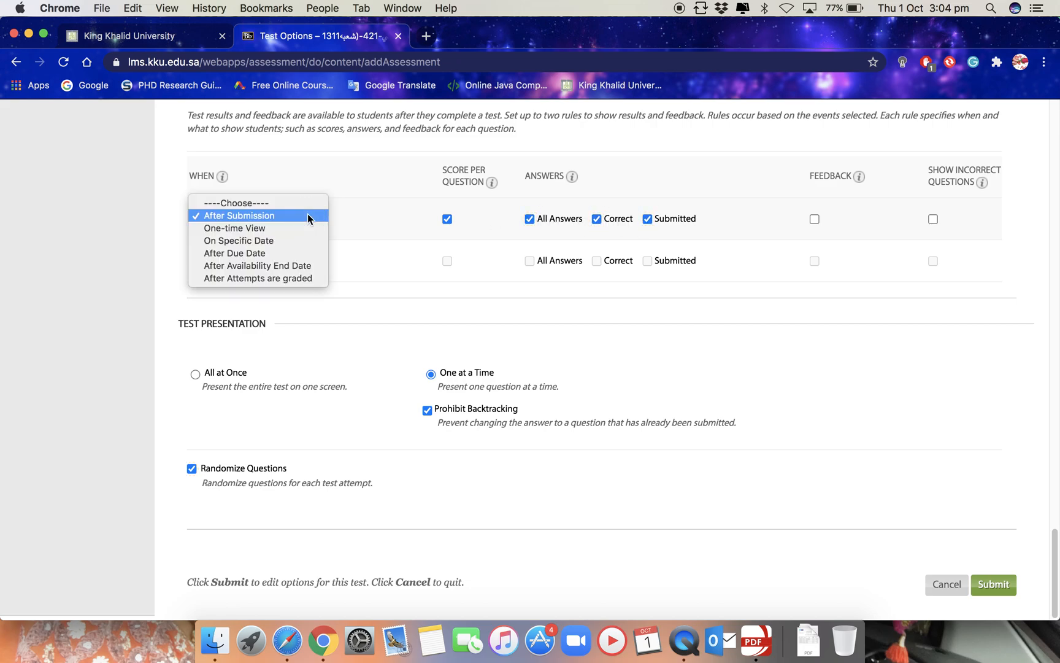
click(251, 230)
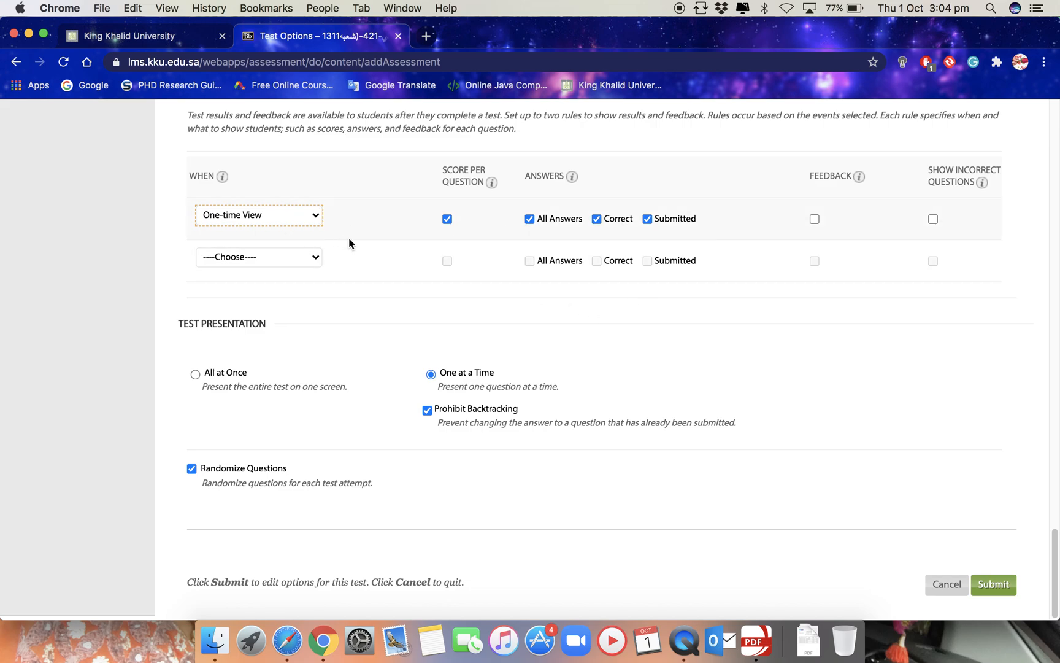
click(994, 584)
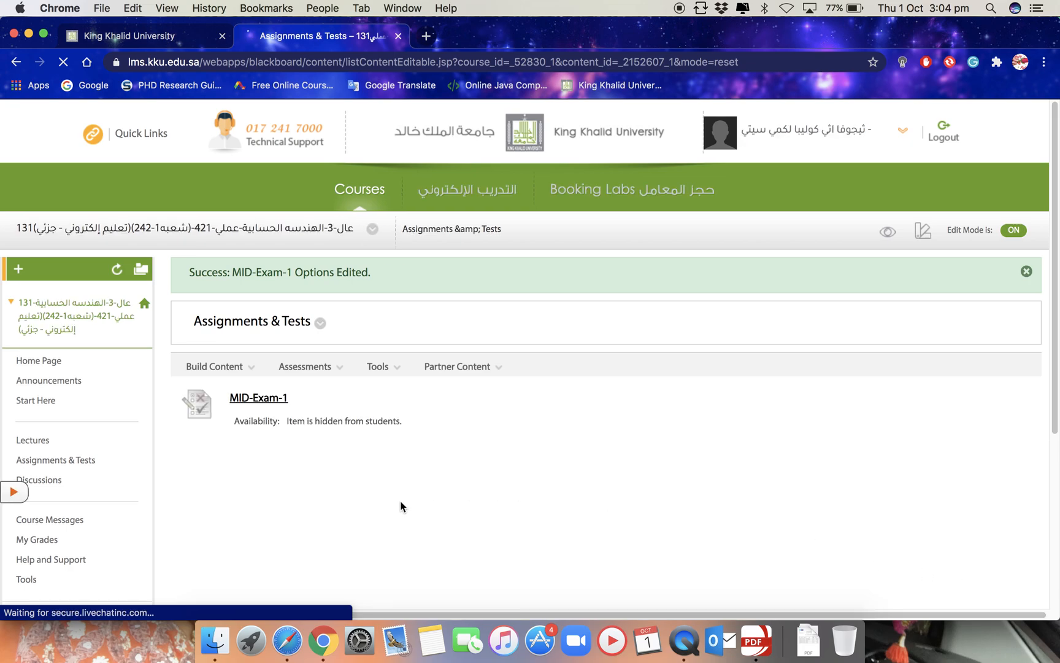